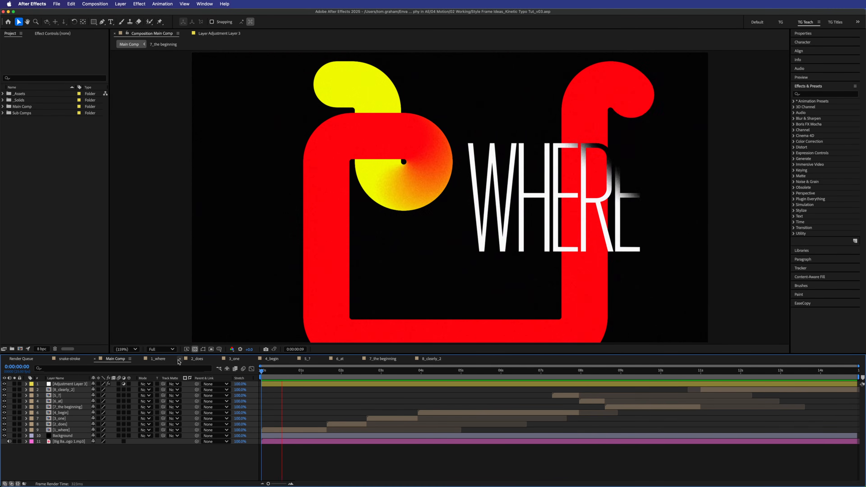
# - Open the 1_where composition from the timeline and stop the running preview
pyautogui.click(163, 362)
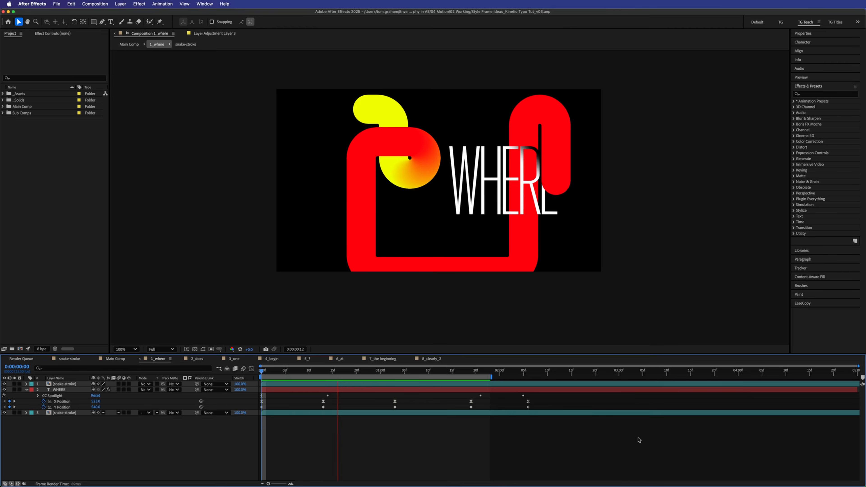
pyautogui.press('space')
# - Hide both snake-stroke layers and switch off CC Spotlight on the WHERE layer
pyautogui.click(4, 384)
pyautogui.click(4, 412)
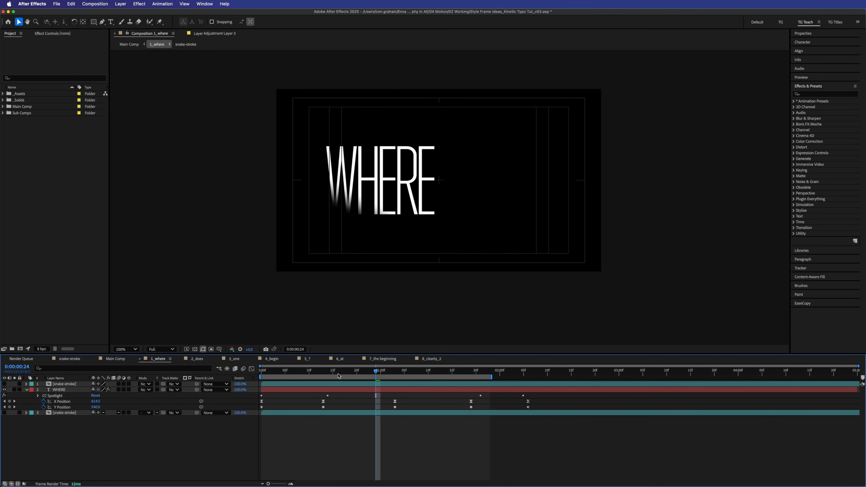
pyautogui.click(49, 397)
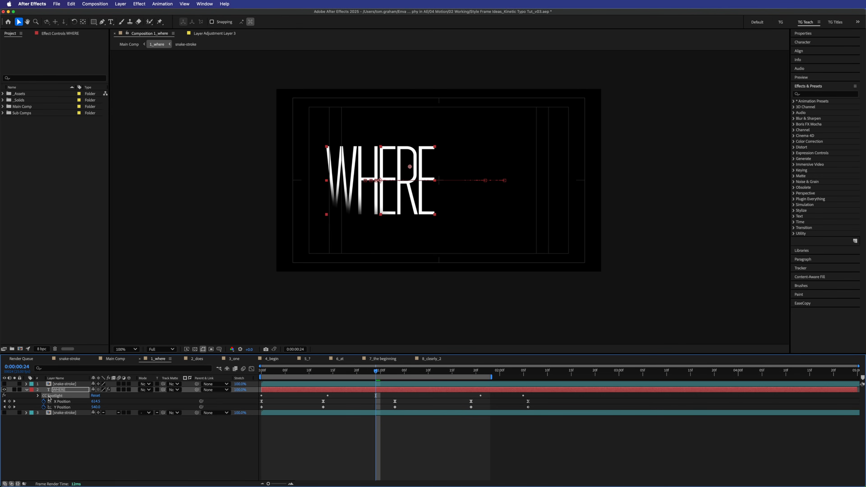
pyautogui.click(4, 396)
# - Preview WHERE, apply Easy Ease to all its X Position keyframes, and replay from the start
pyautogui.moveTo(355, 372); pyautogui.dragTo(215, 372)
pyautogui.press('space')
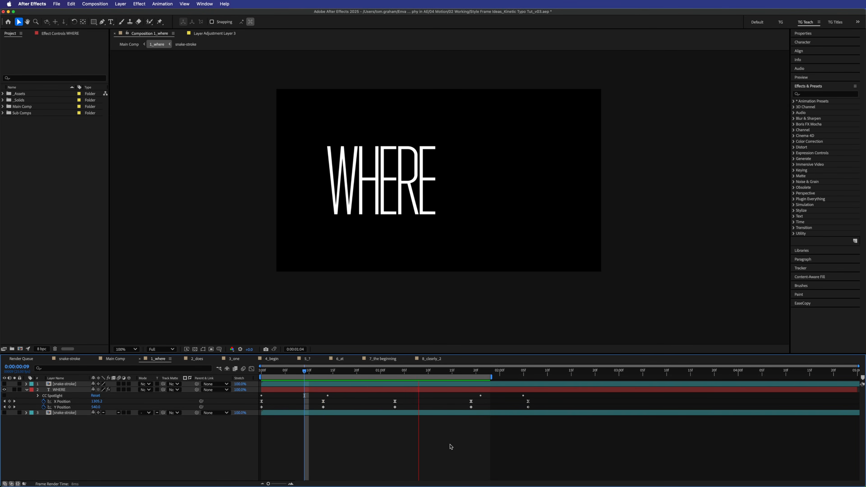
pyautogui.press('space')
pyautogui.moveTo(545, 401); pyautogui.dragTo(261, 405)
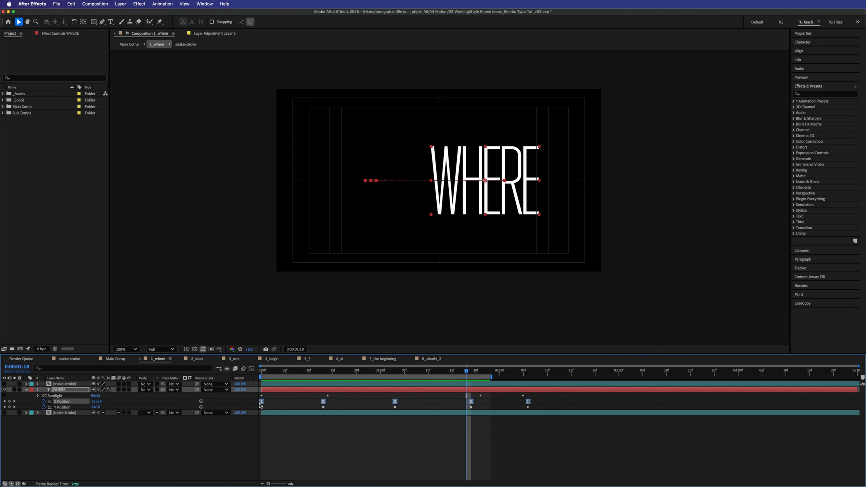
pyautogui.click(290, 430)
pyautogui.moveTo(275, 372); pyautogui.dragTo(220, 377)
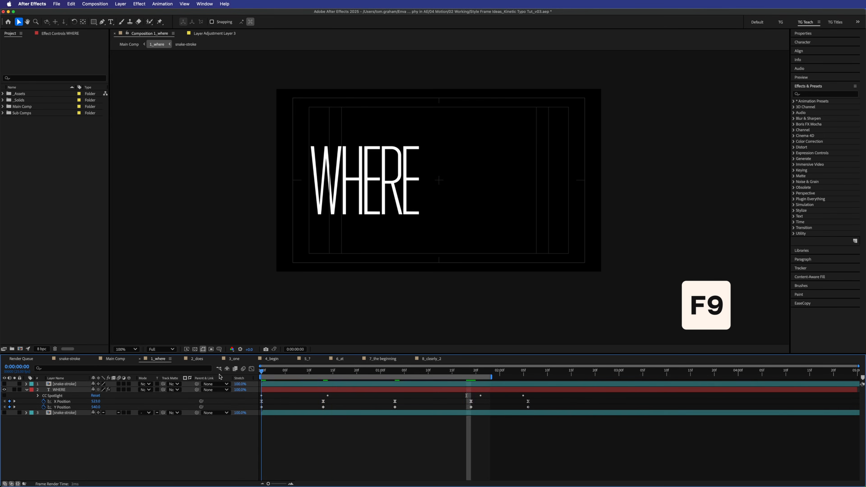
pyautogui.press('space')
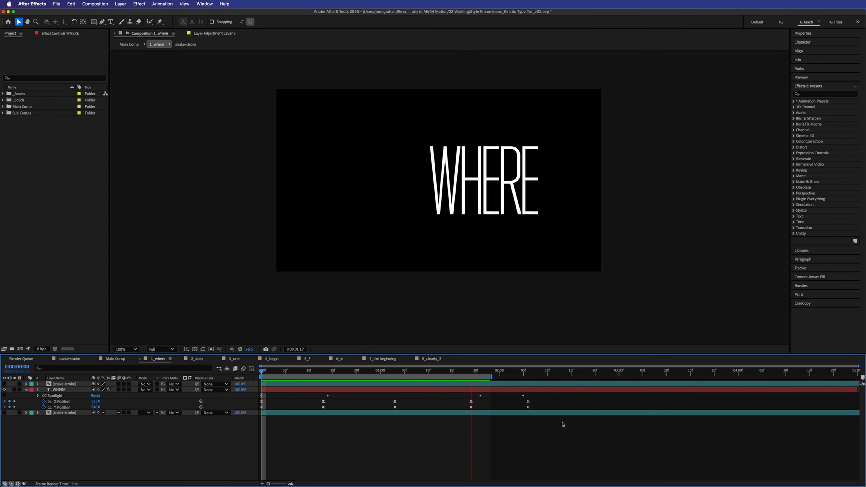
# - Preview the eased WHERE slide twice, then display its X Position curve in the Graph Editor
pyautogui.press('space')
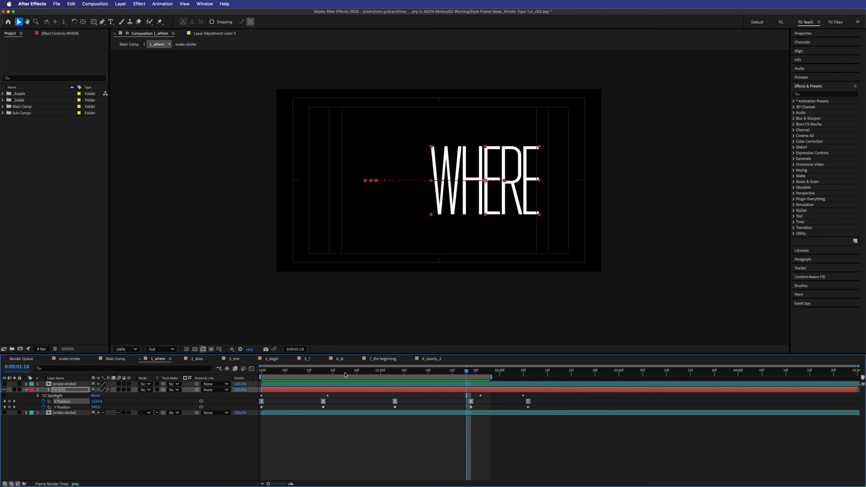
pyautogui.press('space')
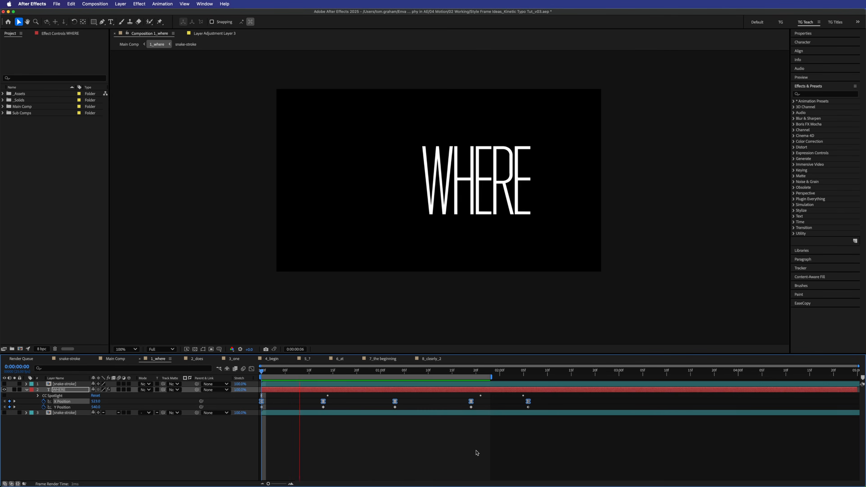
pyautogui.press('space')
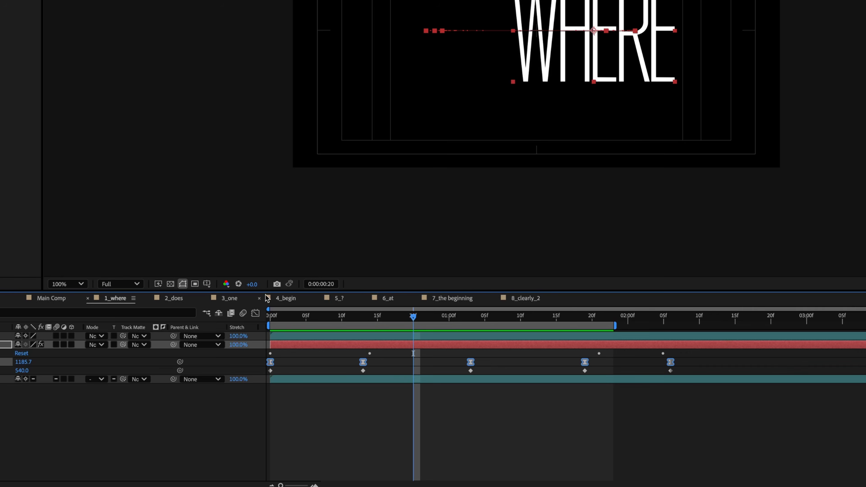
pyautogui.click(255, 313)
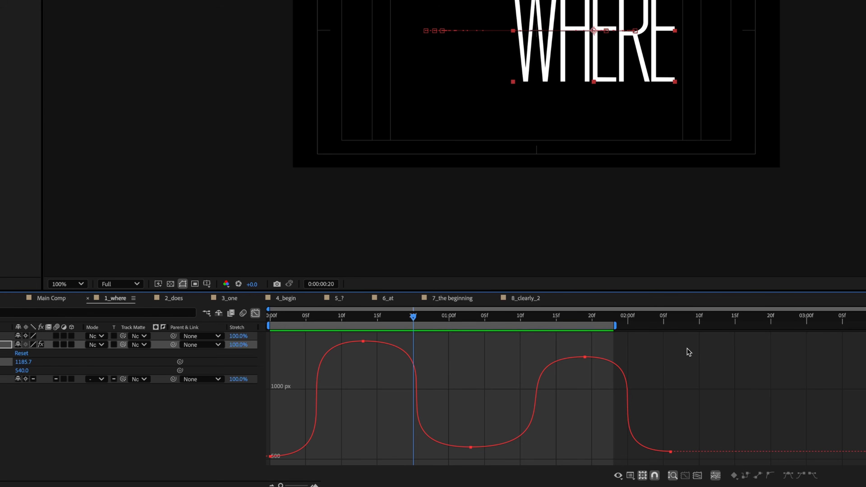
# - Try a gentler ease on the first four X Position keyframes, undo it, and leave the Graph Editor
pyautogui.moveTo(693, 343); pyautogui.dragTo(266, 466)
pyautogui.click(722, 357)
pyautogui.moveTo(731, 344); pyautogui.dragTo(465, 458)
pyautogui.click(735, 319)
pyautogui.click(763, 351)
pyautogui.moveTo(612, 340); pyautogui.dragTo(265, 461)
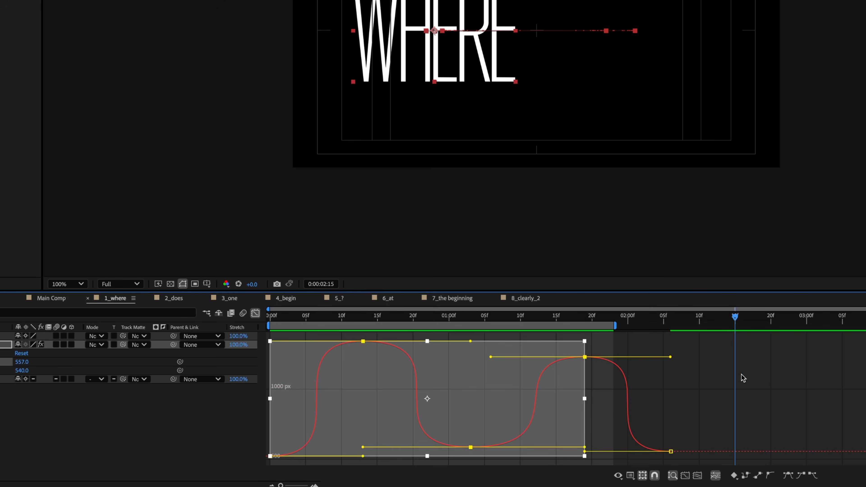
pyautogui.click(787, 475)
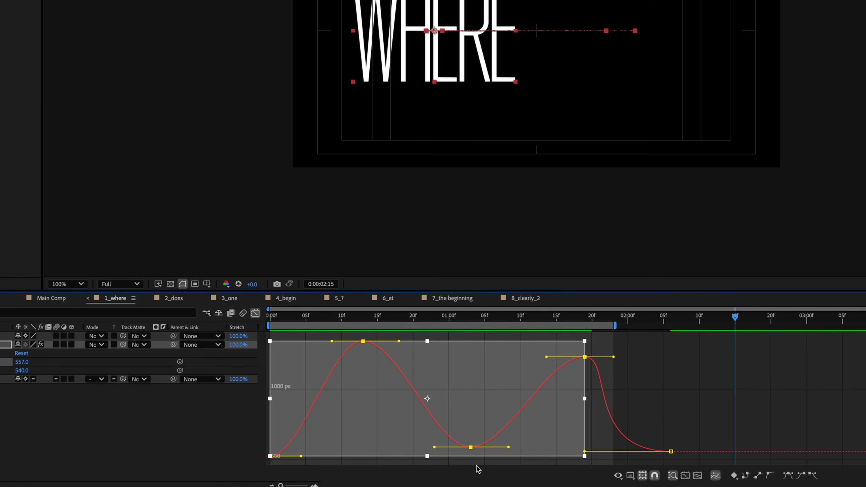
pyautogui.hotkey('ctrl', 'z')
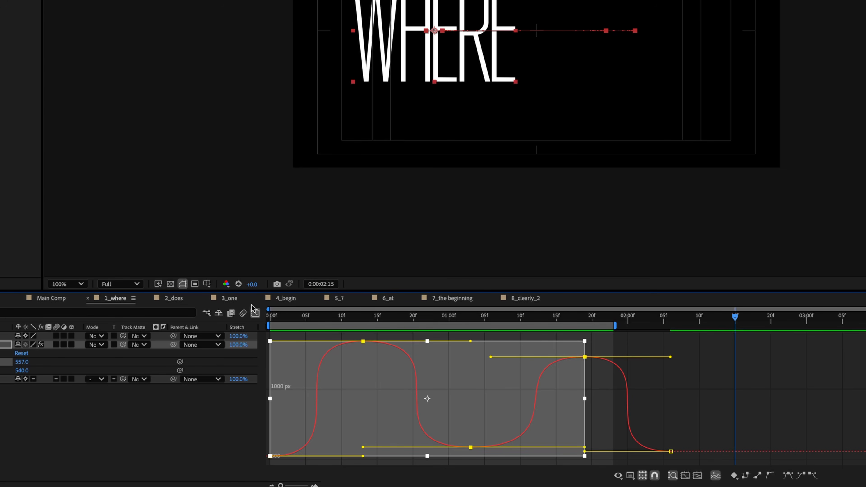
pyautogui.click(255, 313)
pyautogui.click(422, 408)
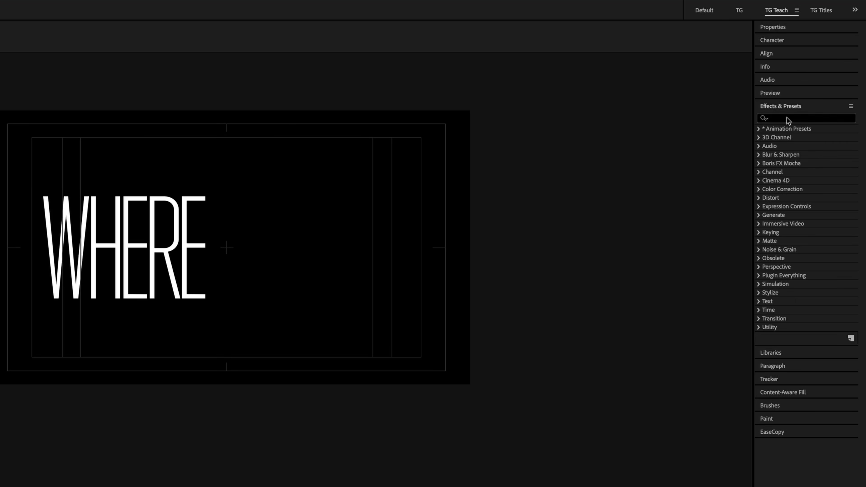
# - Search effects for 'cc spot', re-enable CC Spotlight on WHERE, and preview from the start
pyautogui.click(811, 94)
pyautogui.write('cc sp')
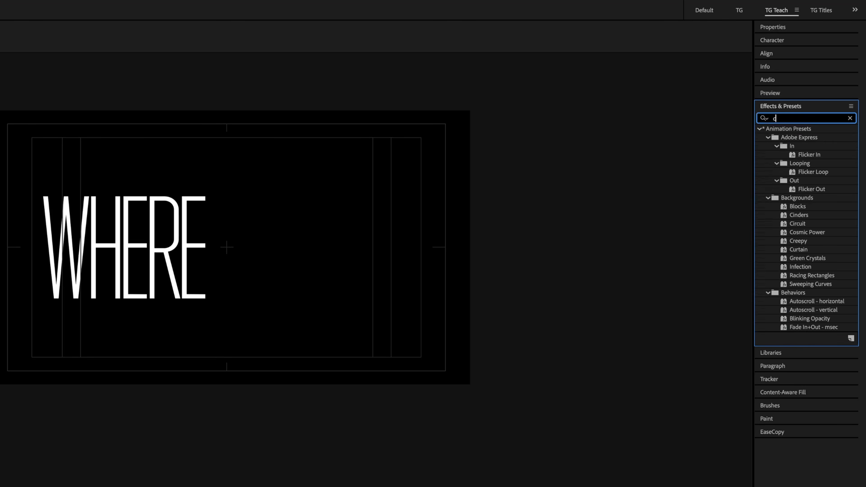
pyautogui.write('ot')
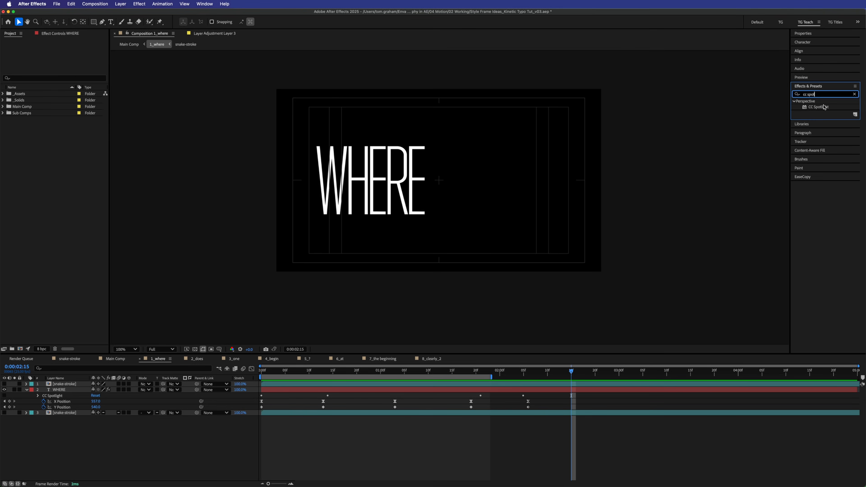
pyautogui.click(407, 427)
pyautogui.press('space')
pyautogui.press('Home')
pyautogui.click(4, 396)
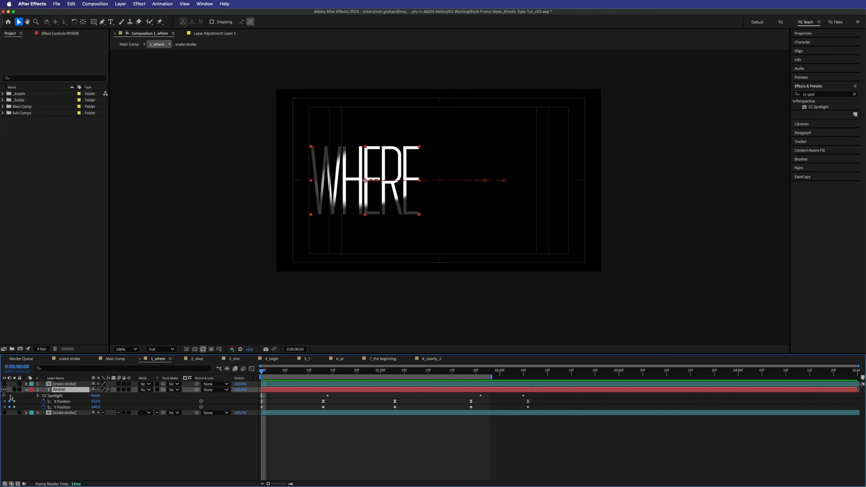
pyautogui.press('space')
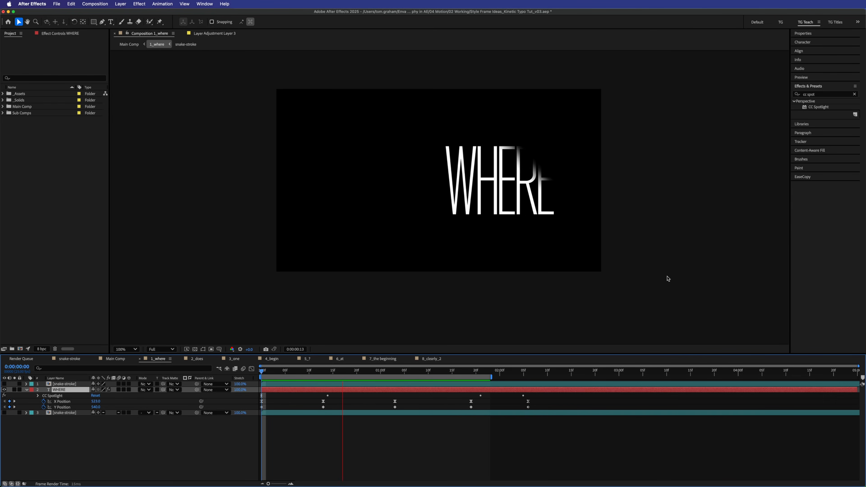
pyautogui.press('space')
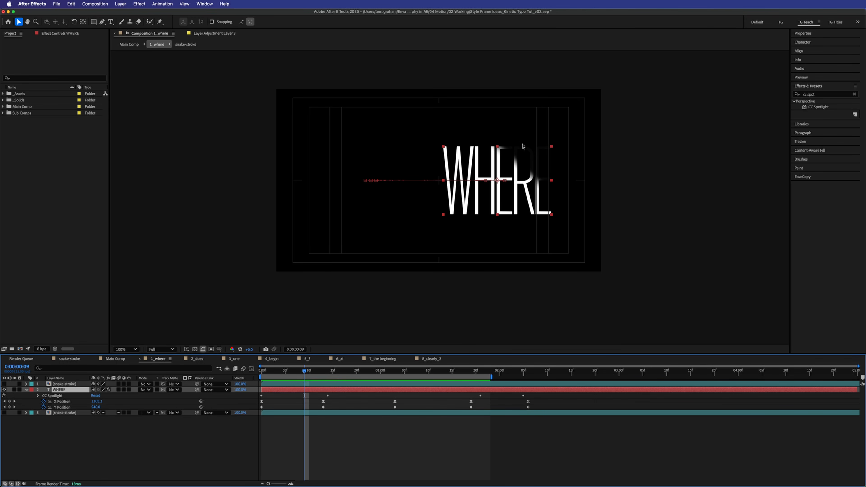
# - Zoom the viewer to 200% onto the WHERE text and return to the Selection tool
pyautogui.press('.')
pyautogui.moveTo(568, 137); pyautogui.dragTo(402, 208)
pyautogui.press('v')
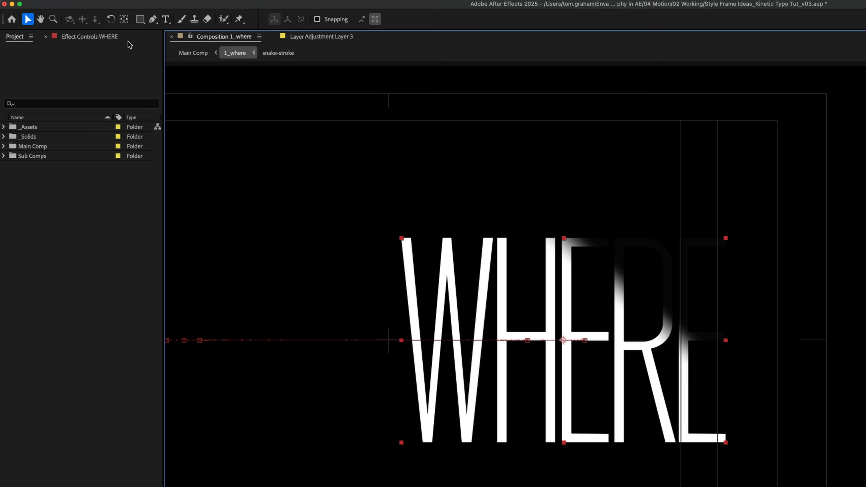
# - Drag CC Spotlight's From point across the comp and its To point lower left, then undo
pyautogui.click(60, 33)
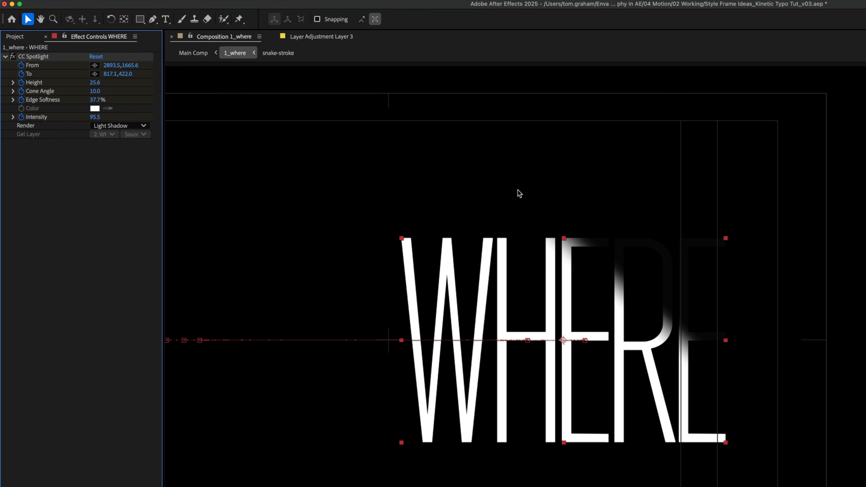
pyautogui.press(',')
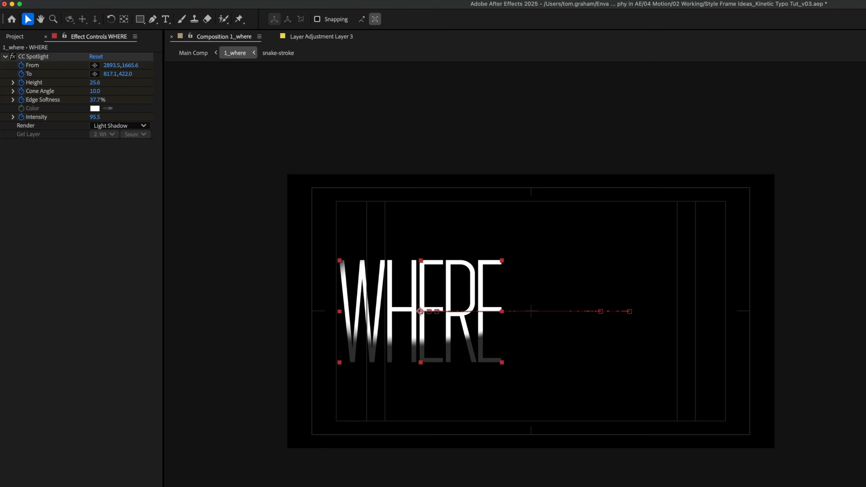
pyautogui.press('space')
pyautogui.press(',')
pyautogui.click(51, 58)
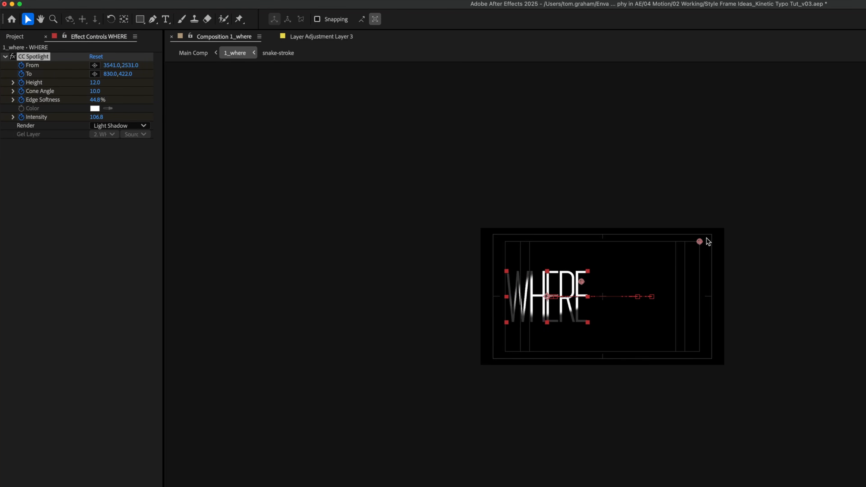
pyautogui.moveTo(700, 242); pyautogui.dragTo(655, 175)
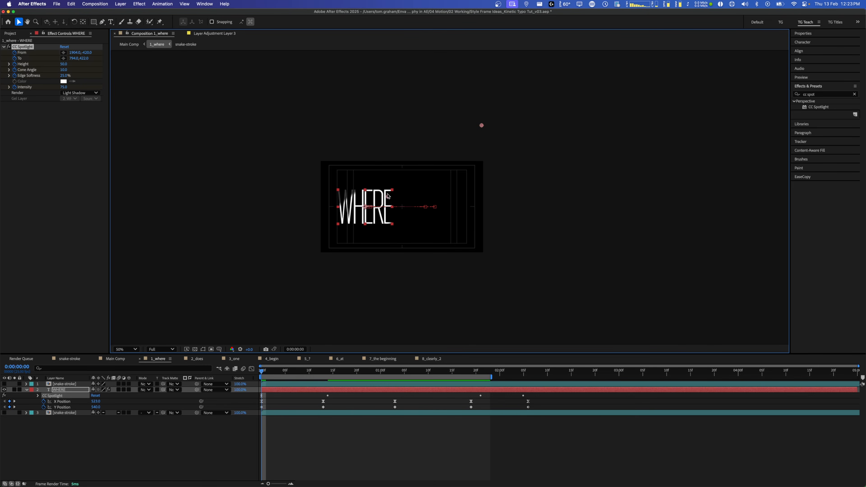
pyautogui.moveTo(388, 200); pyautogui.dragTo(294, 238)
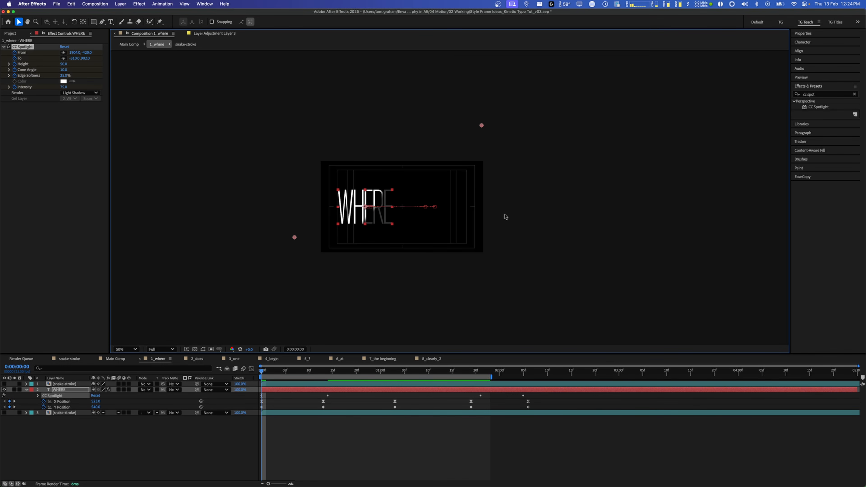
pyautogui.click(372, 453)
pyautogui.press('super+z')
pyautogui.press('super+z')
pyautogui.press('super+z')
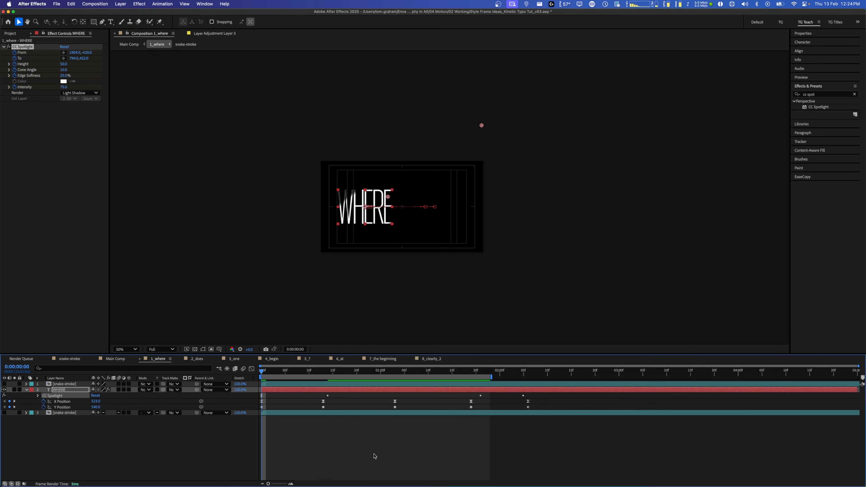
# - Preview the spotlight animation up to frame 24, then replay from the start at 100% zoom
pyautogui.press('space')
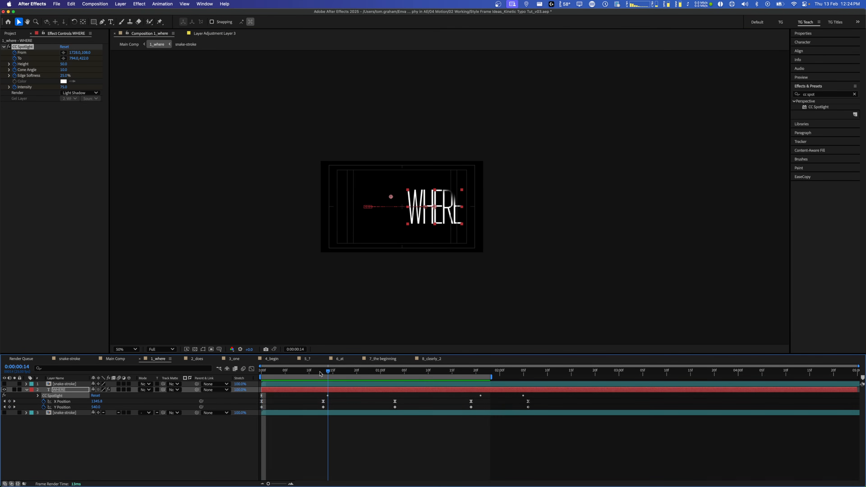
pyautogui.press('space')
pyautogui.moveTo(271, 370); pyautogui.dragTo(448, 368)
pyautogui.press('space')
pyautogui.press('.')
pyautogui.press('.')
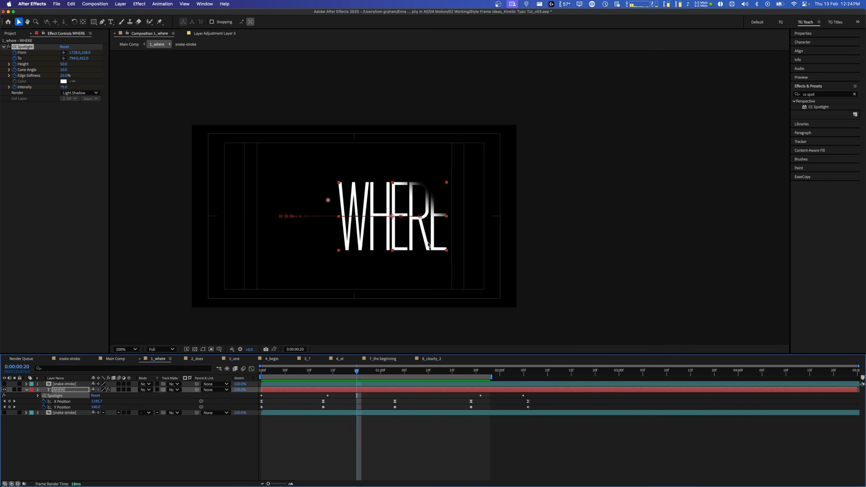
pyautogui.press('Home')
pyautogui.press('space')
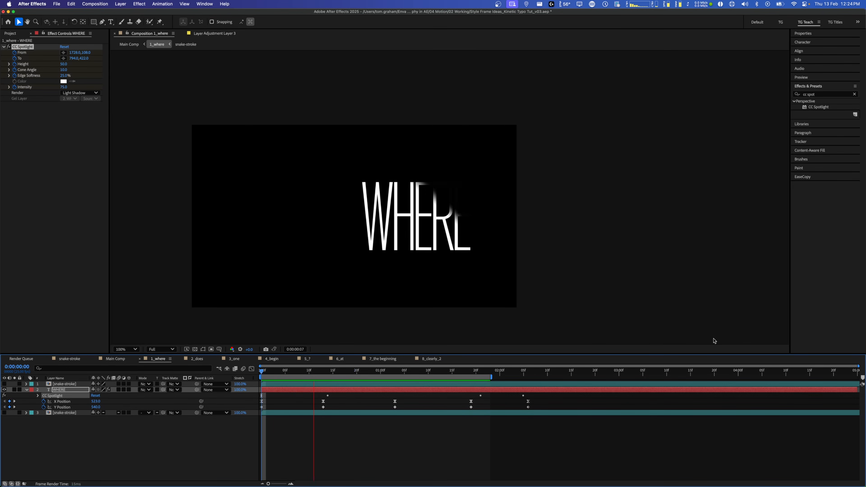
pyautogui.press('space')
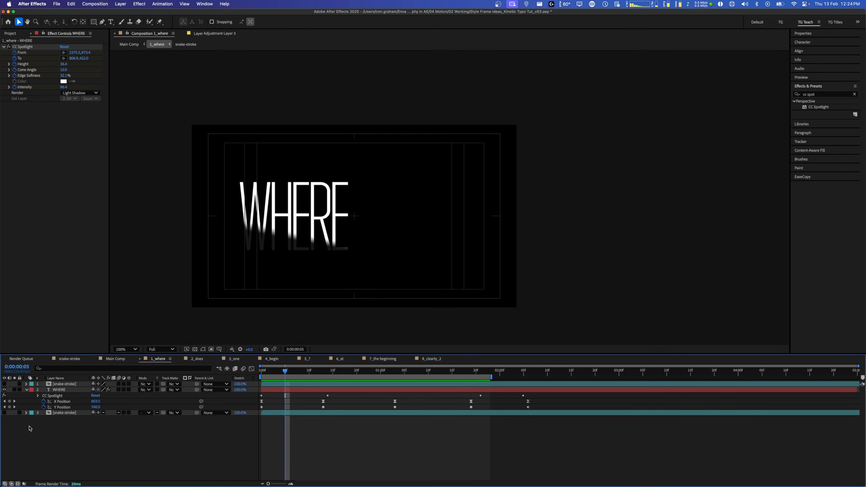
pyautogui.click(4, 412)
pyautogui.press('Home')
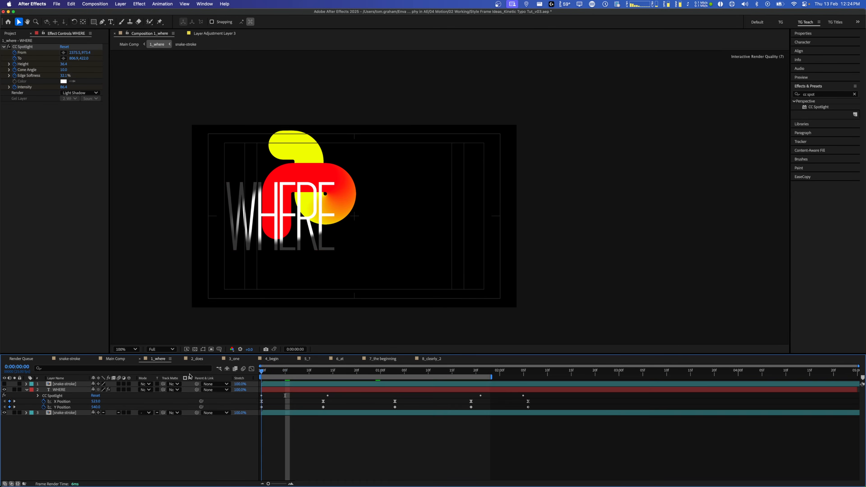
pyautogui.press('space')
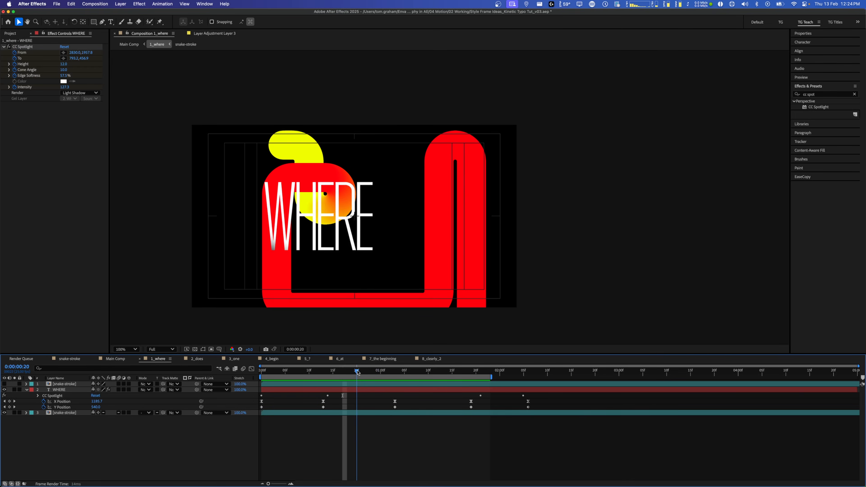
pyautogui.click(295, 372)
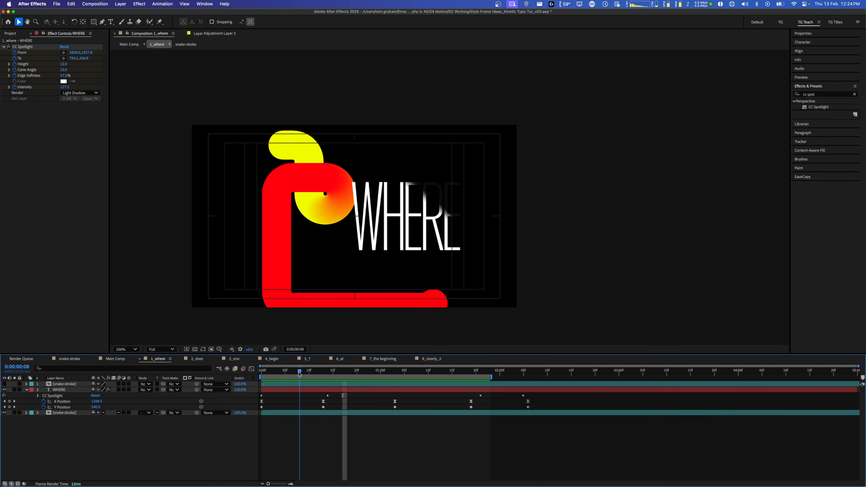
pyautogui.moveTo(296, 374); pyautogui.dragTo(299, 374)
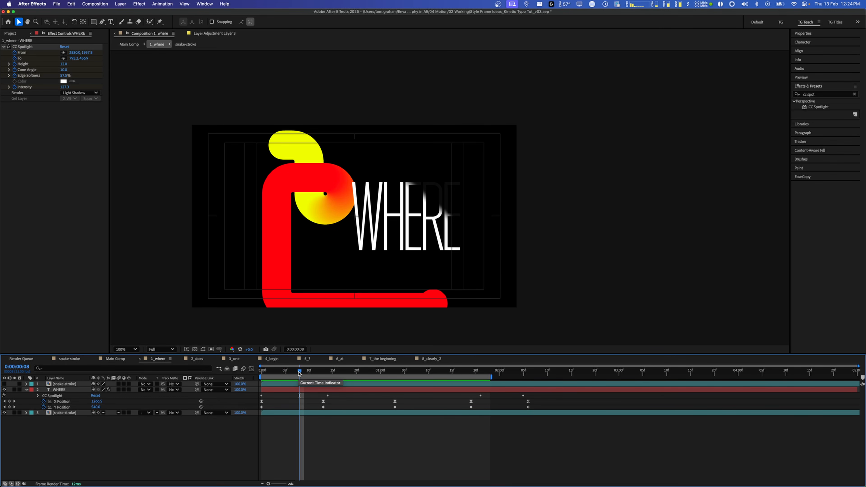
pyautogui.moveTo(297, 374); pyautogui.dragTo(331, 374)
pyautogui.click(115, 433)
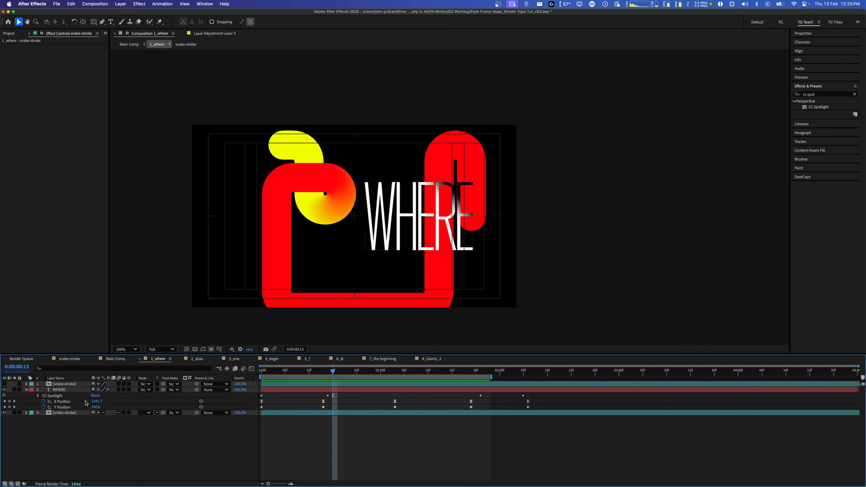
pyautogui.click(70, 385)
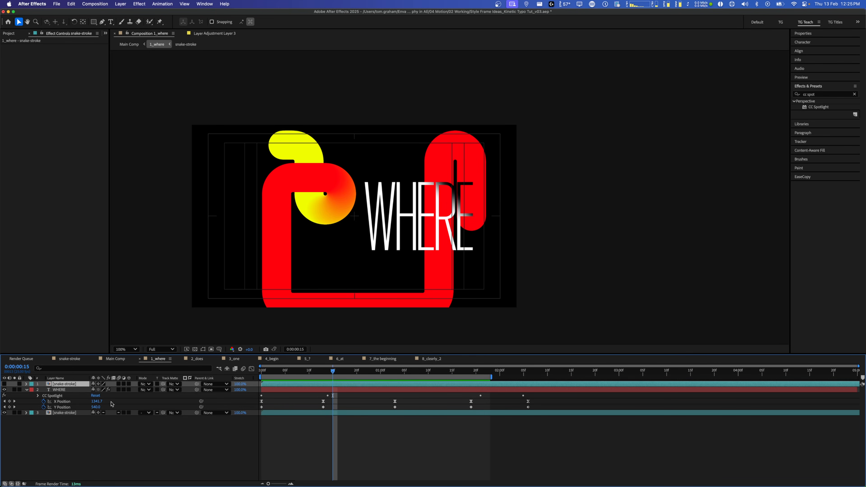
pyautogui.click(4, 384)
pyautogui.click(92, 441)
pyautogui.click(66, 384)
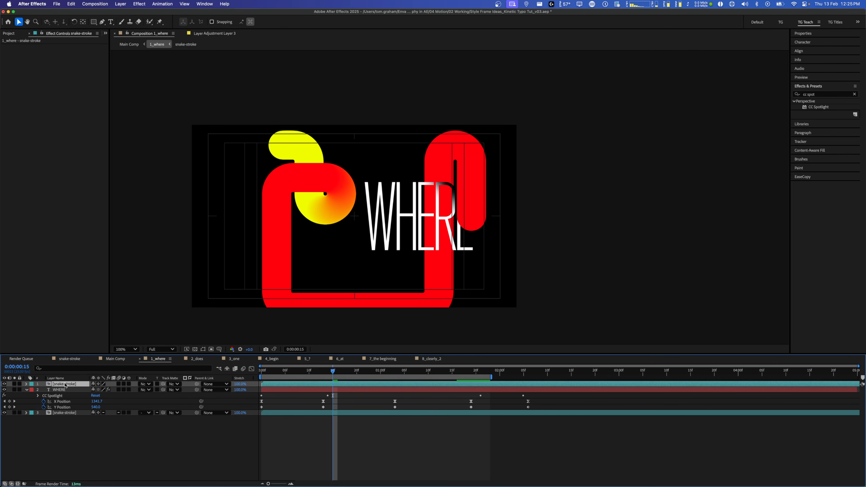
pyautogui.click(203, 350)
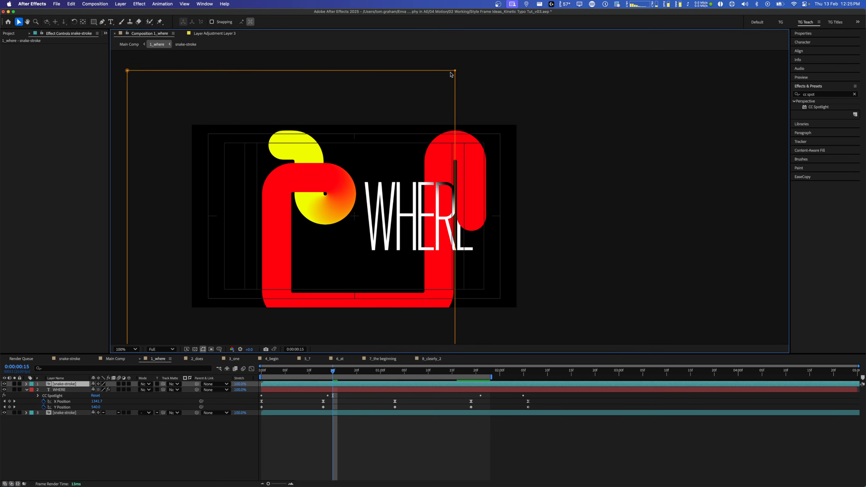
pyautogui.click(4, 412)
pyautogui.press('pagedown')
pyautogui.press('pagedown')
pyautogui.click(4, 412)
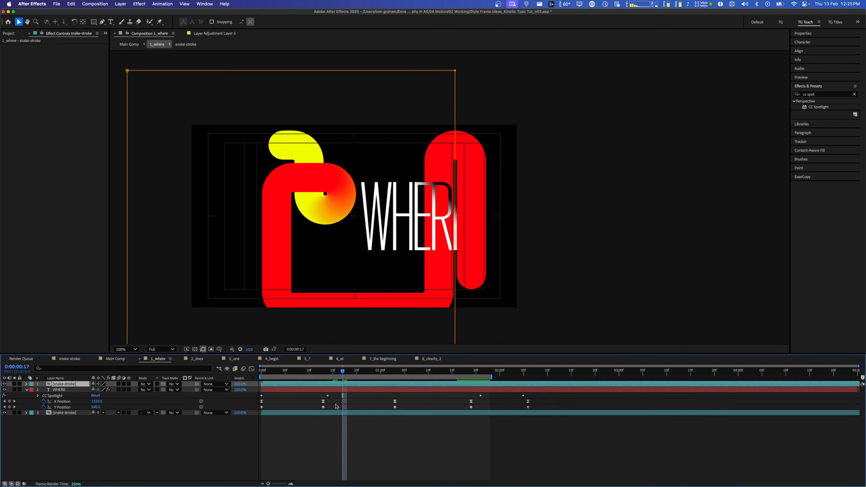
pyautogui.press('pagedown')
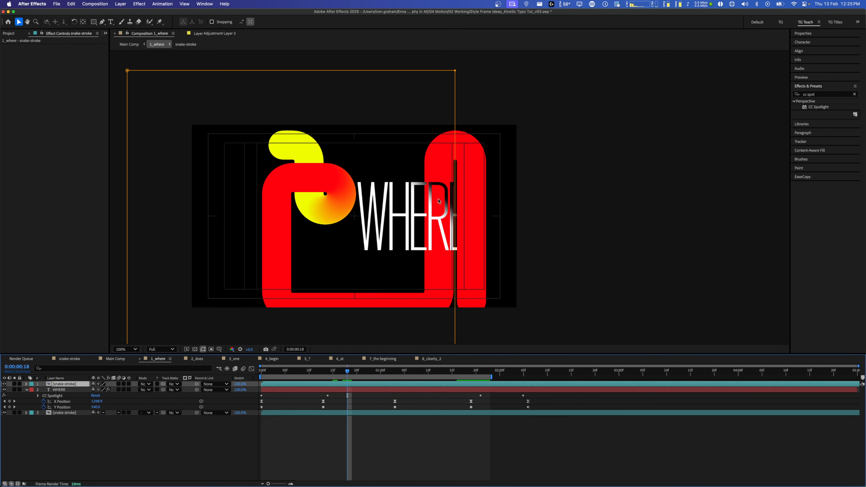
pyautogui.click(444, 424)
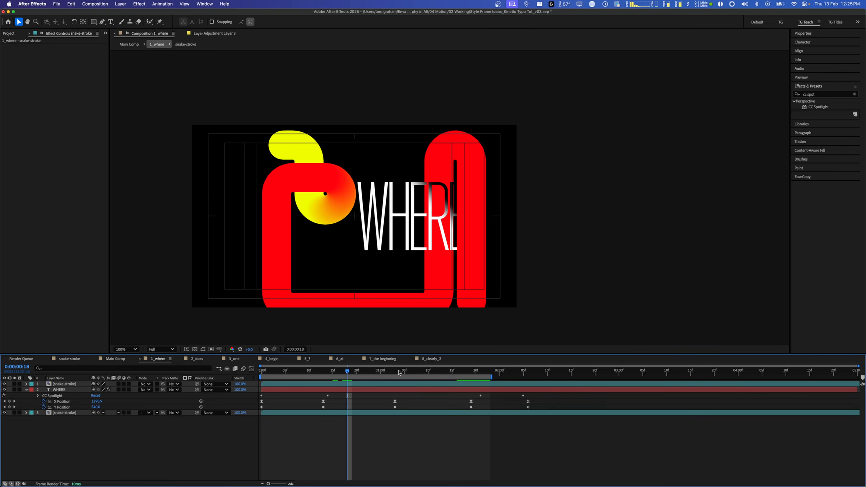
pyautogui.press('space')
pyautogui.press('space')
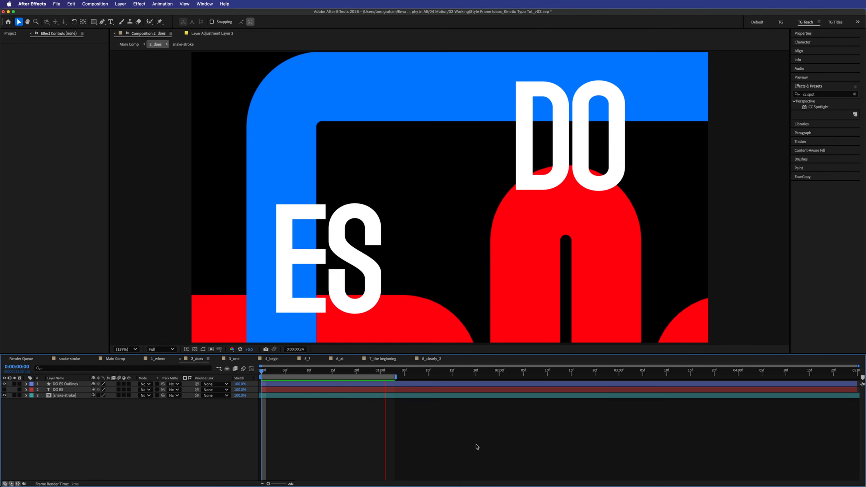
# - Hide the [snake-stroke] layer in 2_does, preview the DO/ES wipe, and bring up the Project panel
pyautogui.click(4, 395)
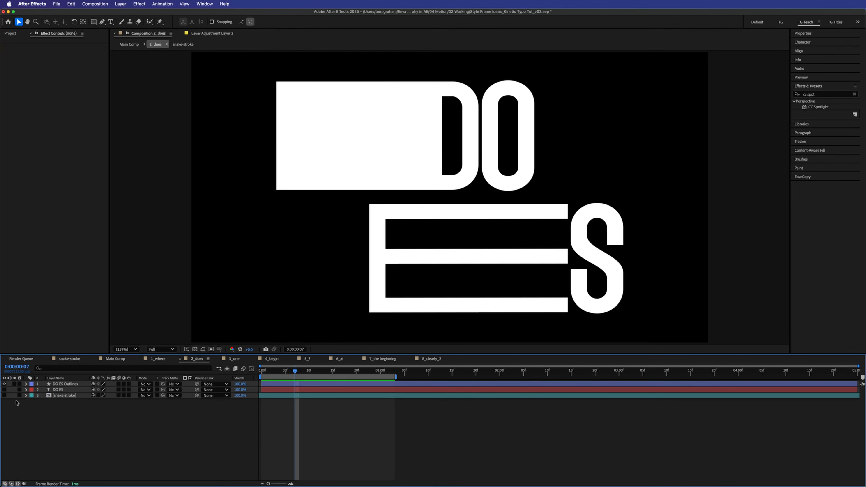
pyautogui.press('space')
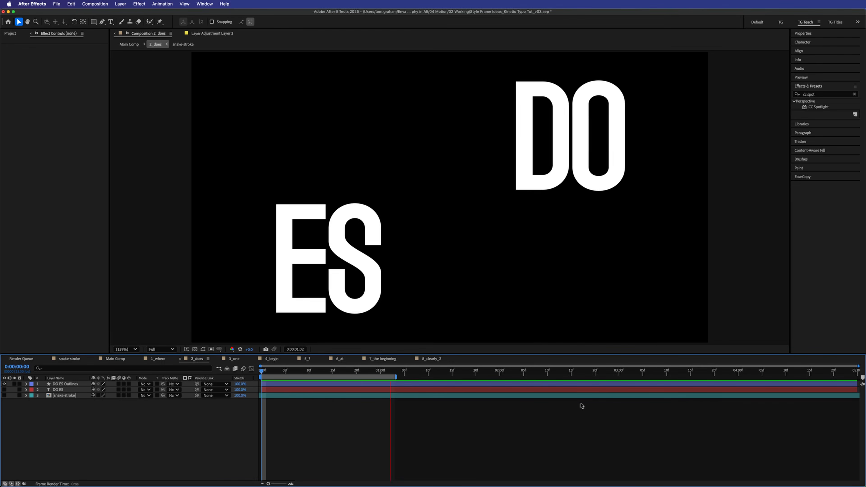
pyautogui.press('space')
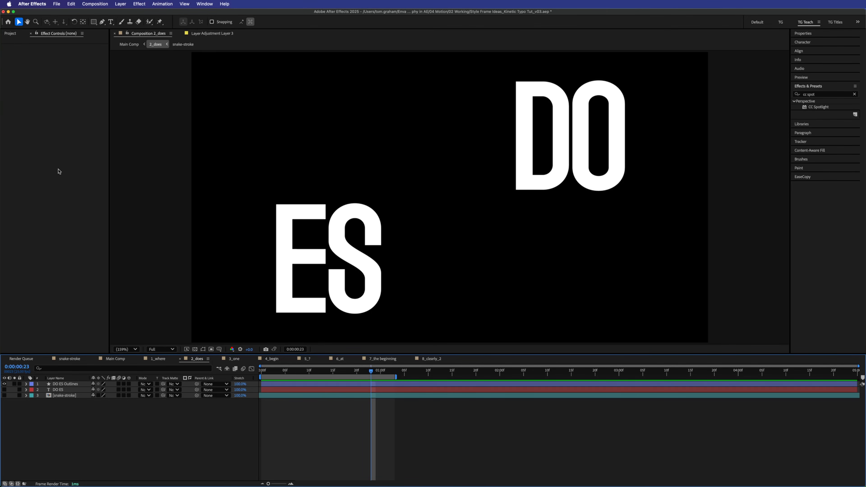
pyautogui.press('super+0')
pyautogui.rightClick(44, 175)
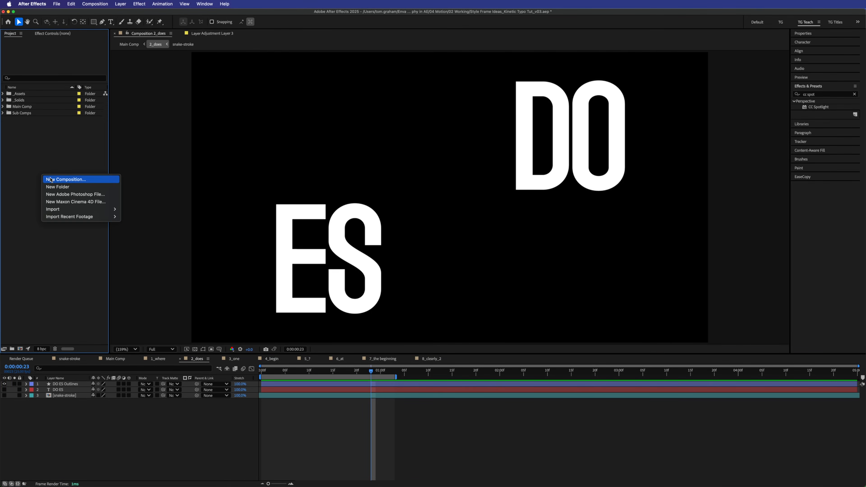
# - Create a composition named Text Outlines, 1920×1080 at 25 fps, with duration 0:00:10:00
pyautogui.click(50, 178)
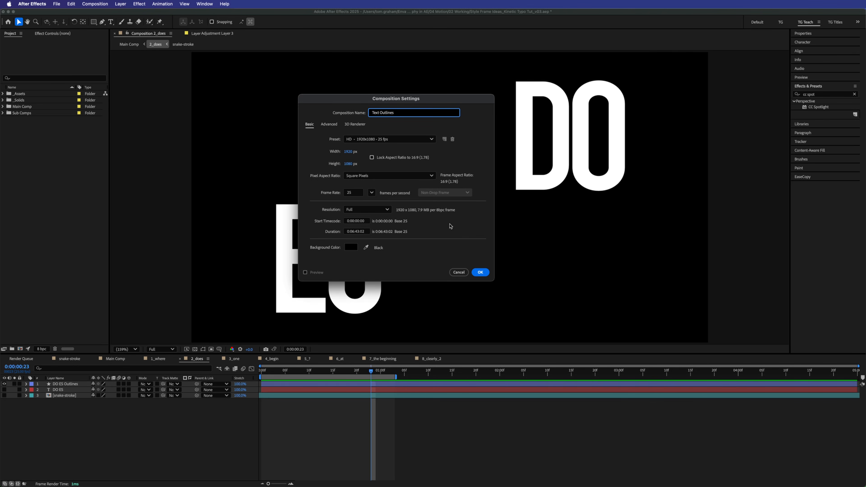
pyautogui.click(354, 232)
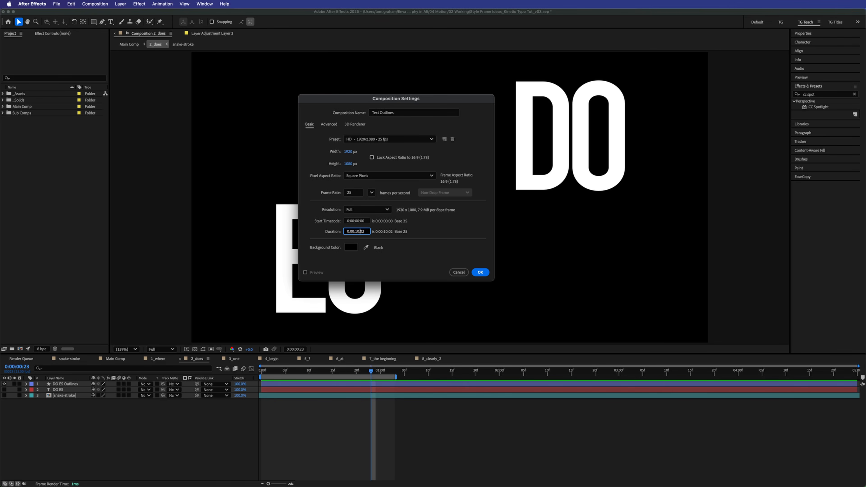
pyautogui.press('Return')
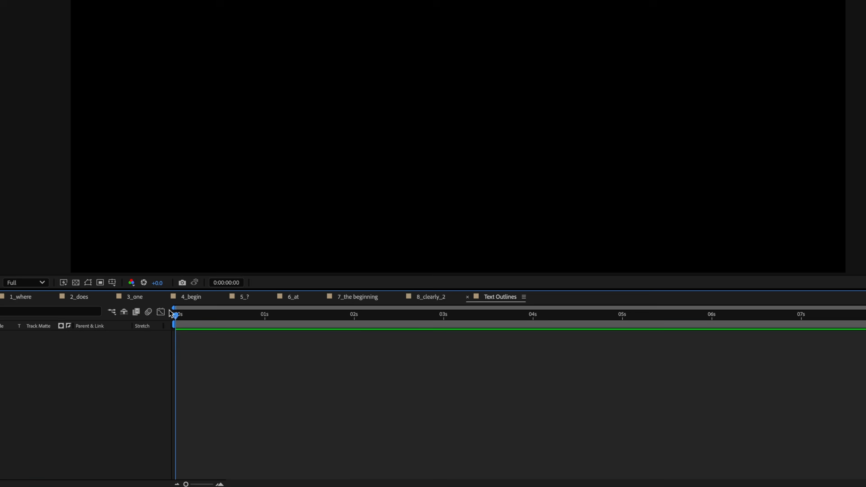
pyautogui.rightClick(196, 405)
# - Add a text layer reading 'Hey' in white Agharti Bold Ultra Condensed
pyautogui.moveTo(89, 356)
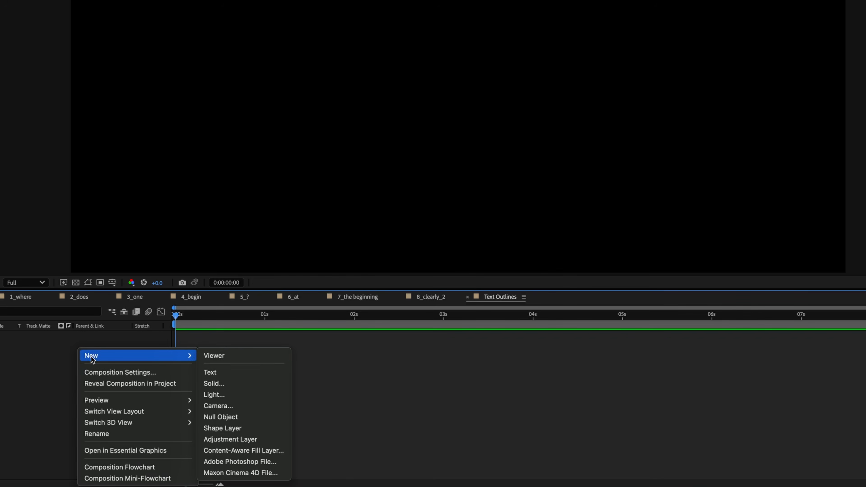
pyautogui.click(239, 372)
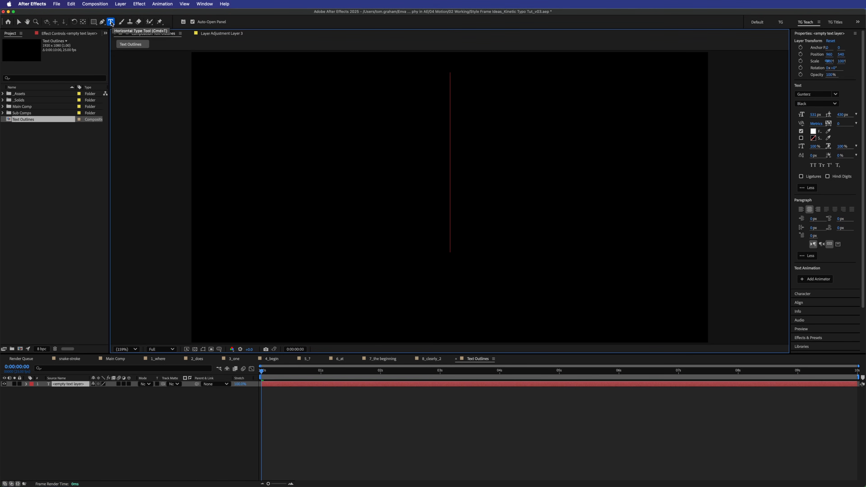
pyautogui.press('t')
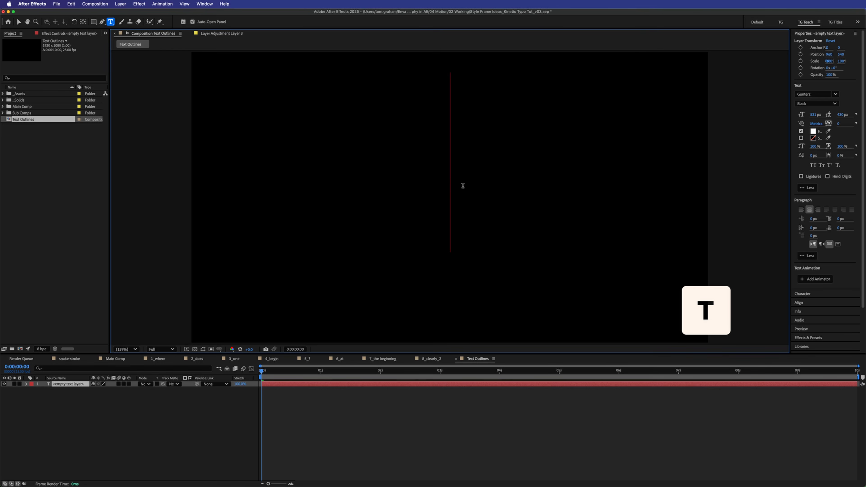
pyautogui.click(813, 95)
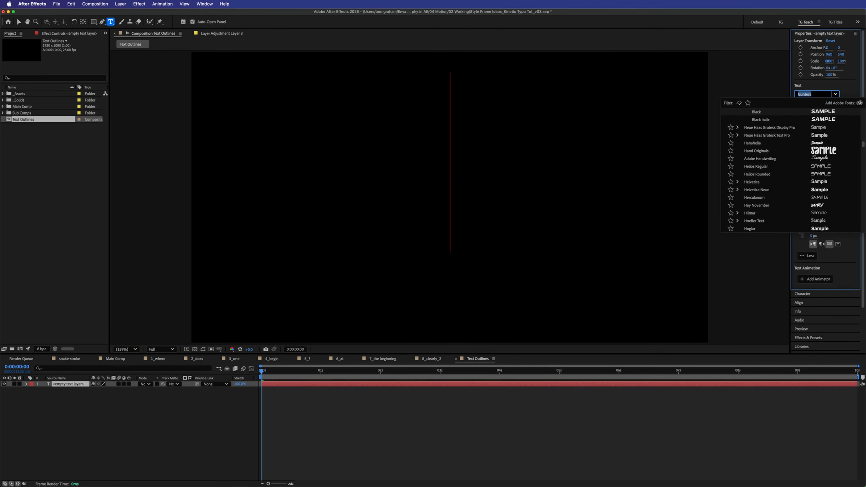
pyautogui.write('agha')
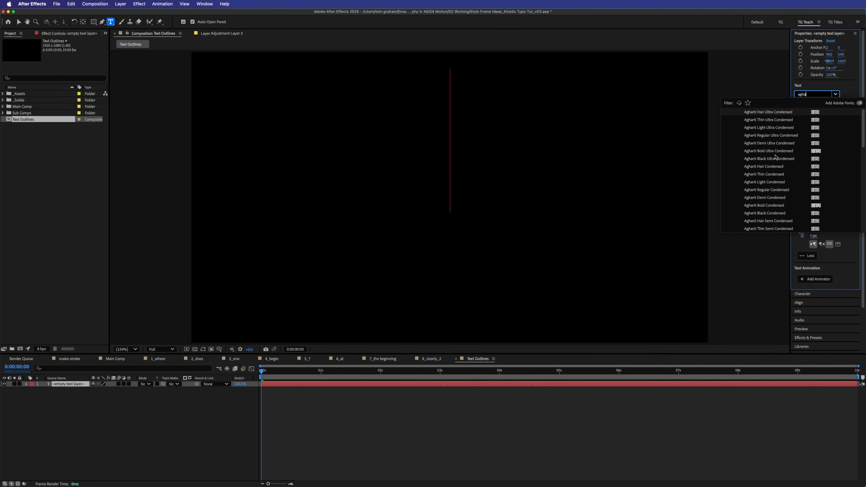
pyautogui.click(771, 151)
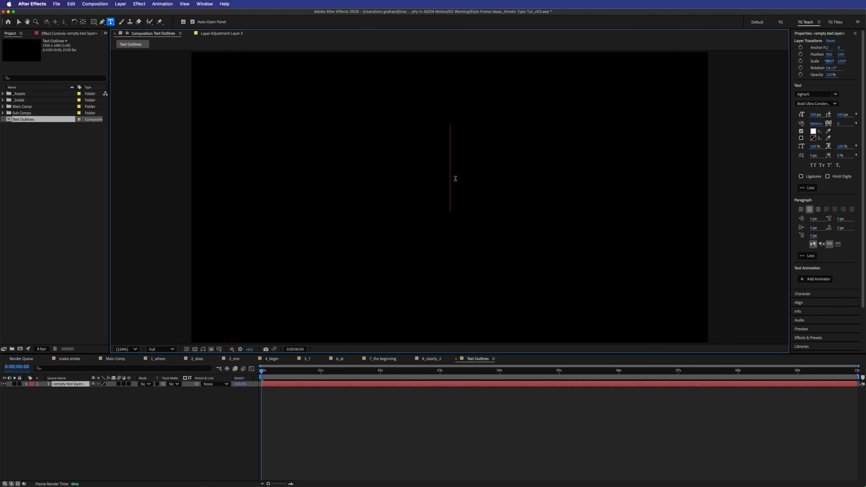
pyautogui.write('Hey')
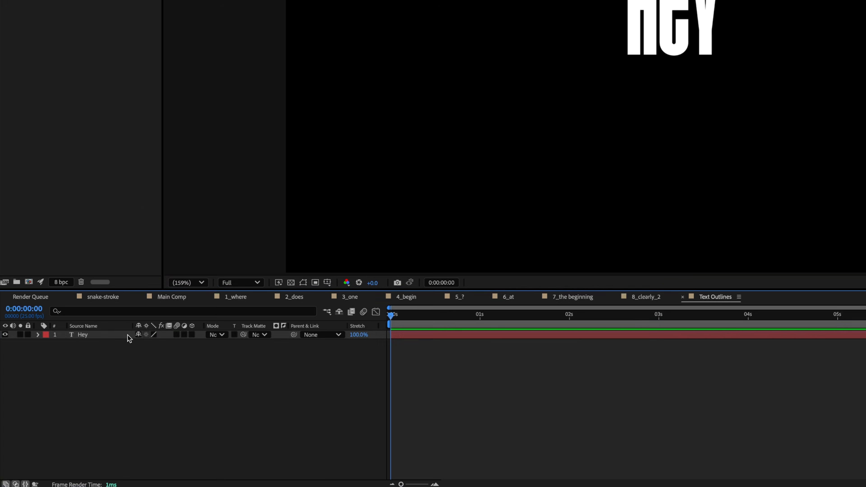
# - Create a Hey Outlines shape layer from the Hey text and switch the column to Layer Name
pyautogui.rightClick(79, 384)
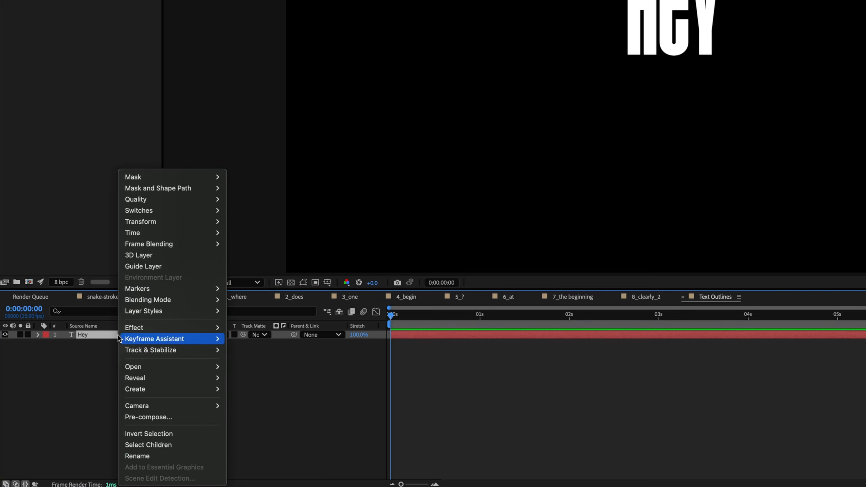
pyautogui.click(98, 337)
pyautogui.rightClick(101, 340)
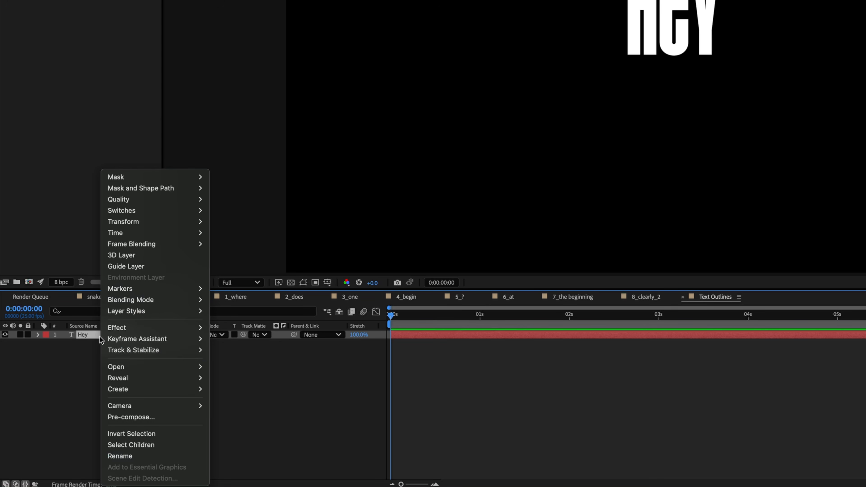
pyautogui.moveTo(169, 389)
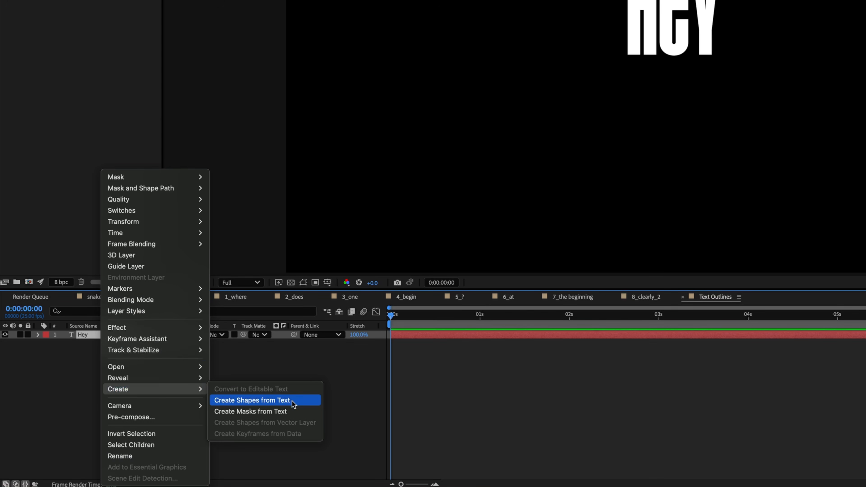
pyautogui.click(314, 401)
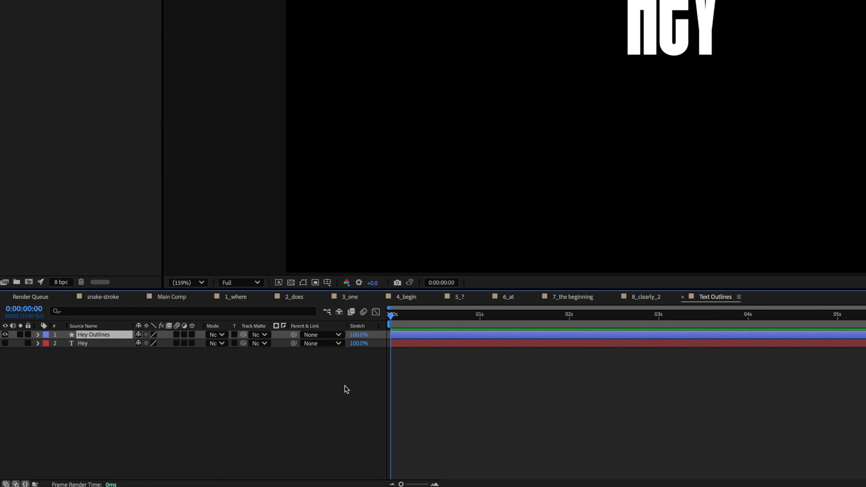
pyautogui.click(103, 345)
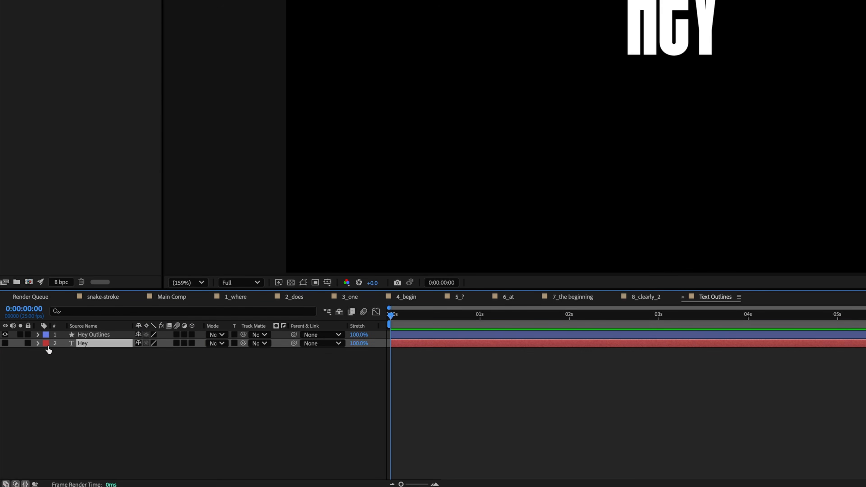
pyautogui.click(103, 328)
pyautogui.click(102, 333)
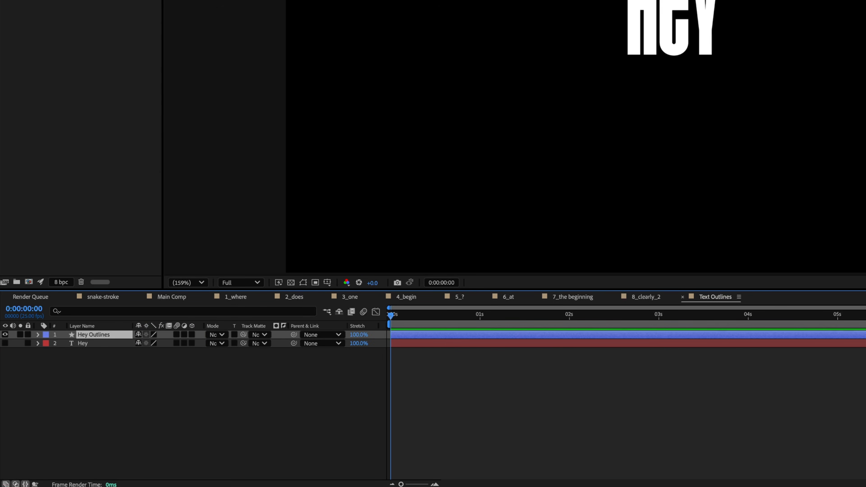
# - Expand Hey Outlines down to the H's Path, select it, and zoom the viewer to 200%
pyautogui.click(38, 335)
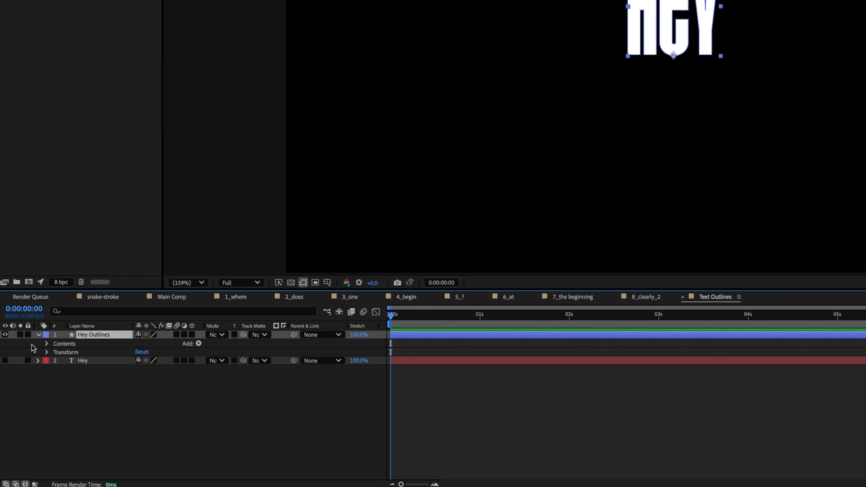
pyautogui.click(47, 344)
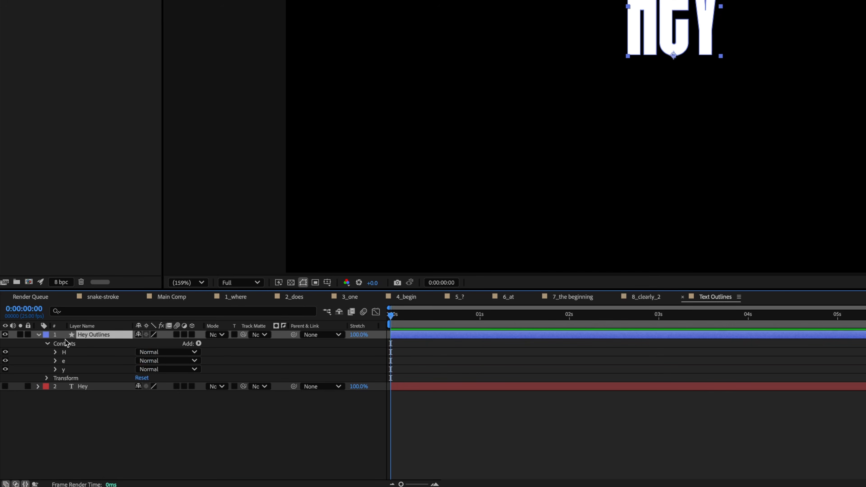
pyautogui.click(69, 352)
pyautogui.click(71, 369)
pyautogui.click(55, 352)
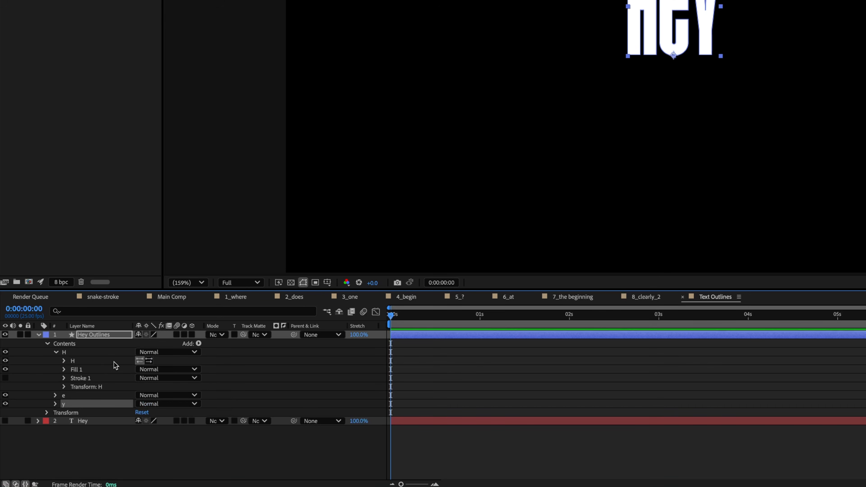
pyautogui.click(64, 361)
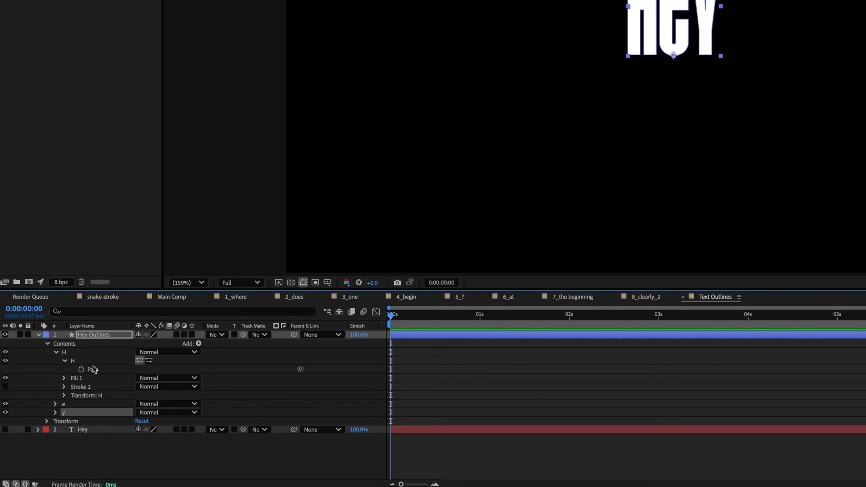
pyautogui.click(108, 371)
pyautogui.press('.')
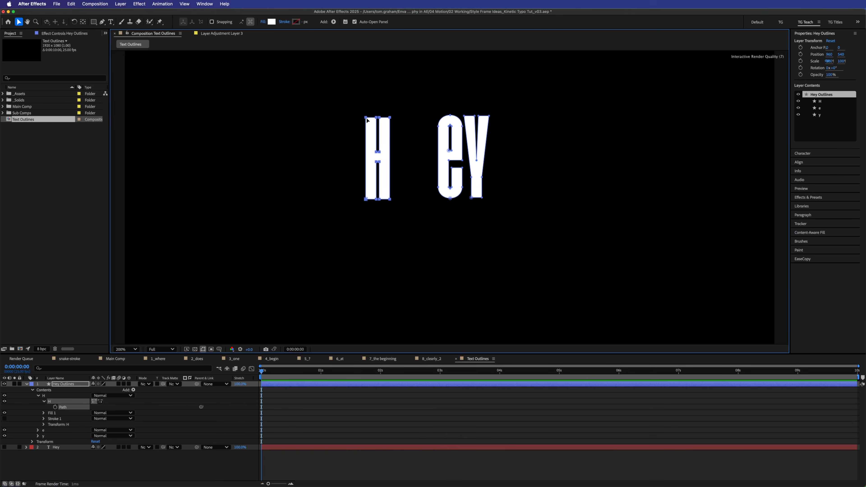
# - Test-pull vertices on the H, e and y outlines, undoing each distortion
pyautogui.moveTo(371, 91); pyautogui.dragTo(420, 232)
pyautogui.moveTo(411, 197); pyautogui.dragTo(311, 218)
pyautogui.press('super+z')
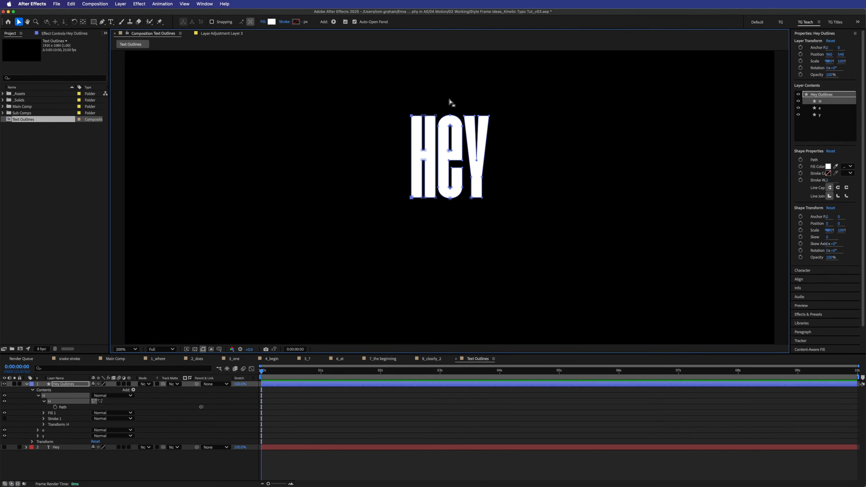
pyautogui.moveTo(450, 126); pyautogui.dragTo(450, 77)
pyautogui.press('super+z')
pyautogui.moveTo(483, 200); pyautogui.dragTo(599, 260)
pyautogui.press('super+z')
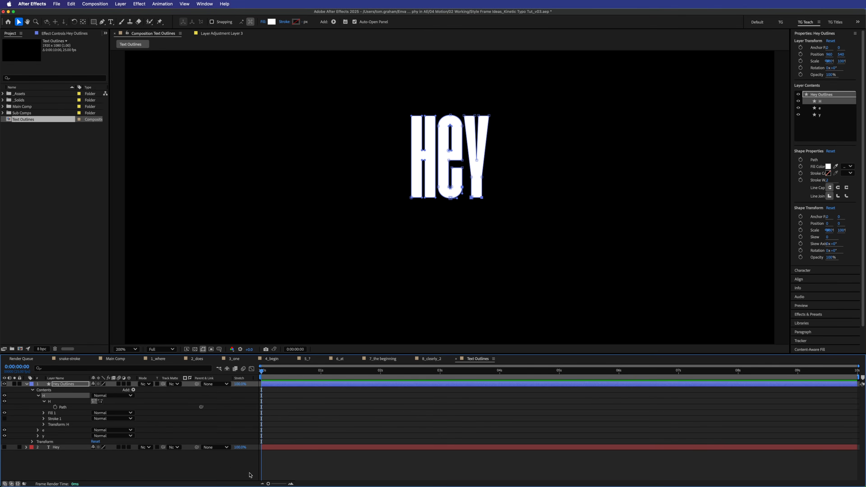
# - Deselect the layer and switch to the 2_does composition at its first frame
pyautogui.click(235, 466)
pyautogui.click(197, 359)
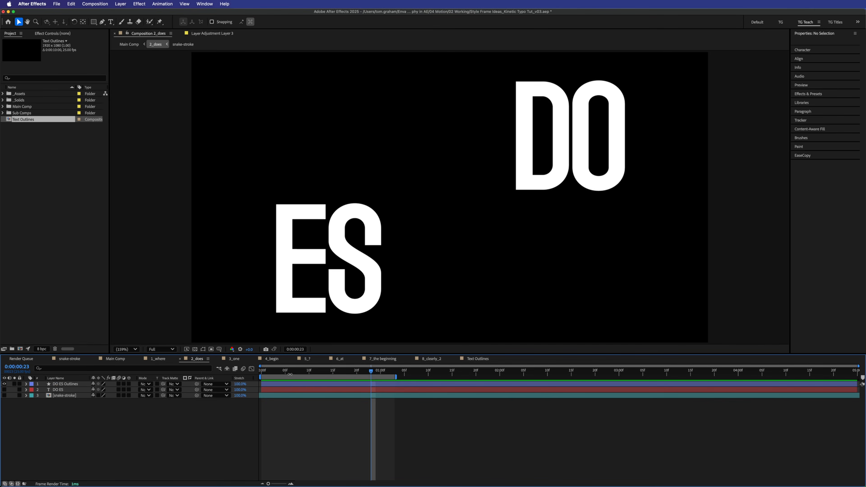
pyautogui.press('Home')
# - Preview 2_does, then in Text Outlines at 100% zoom drag the Hey lettering to the frame's left
pyautogui.press('space')
pyautogui.press('space')
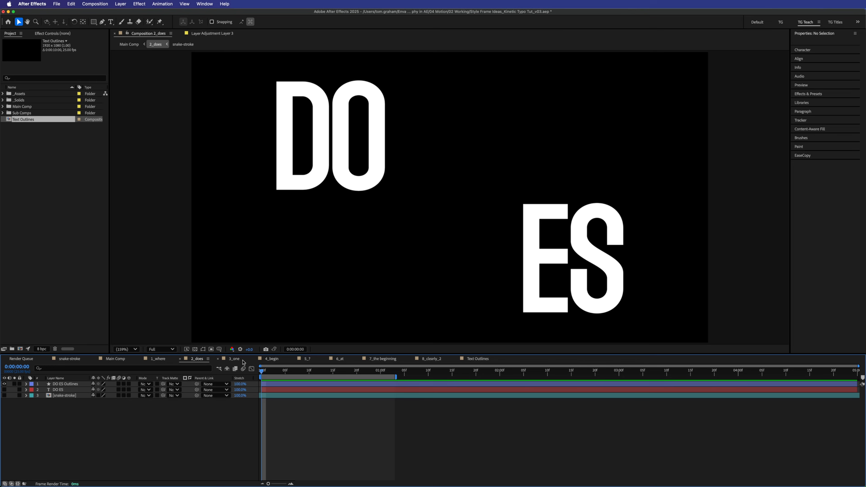
pyautogui.click(476, 360)
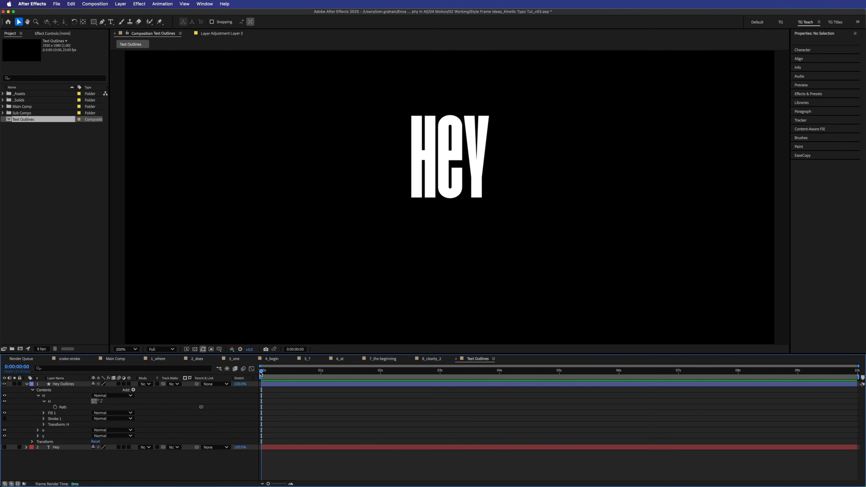
pyautogui.press(',')
pyautogui.click(310, 384)
pyautogui.moveTo(447, 174); pyautogui.dragTo(331, 191)
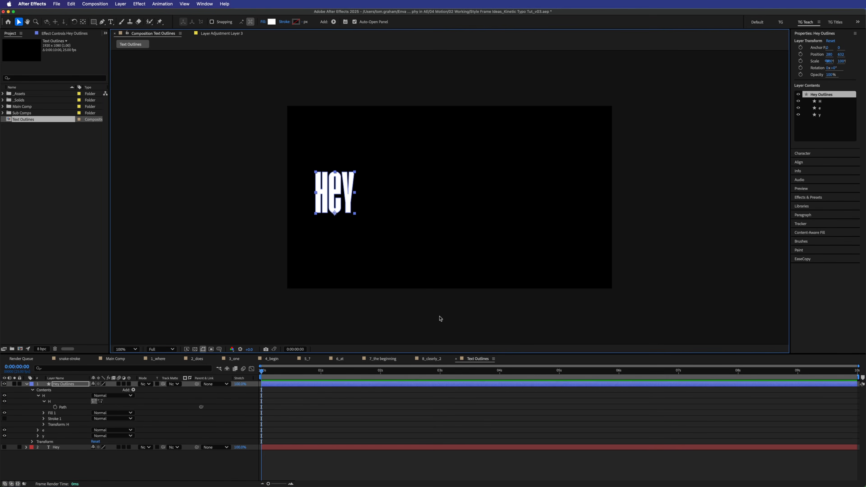
pyautogui.click(61, 408)
# - Keyframe the H, e and y letter Path properties at 0s, then show only keyframed properties with U
pyautogui.click(81, 369)
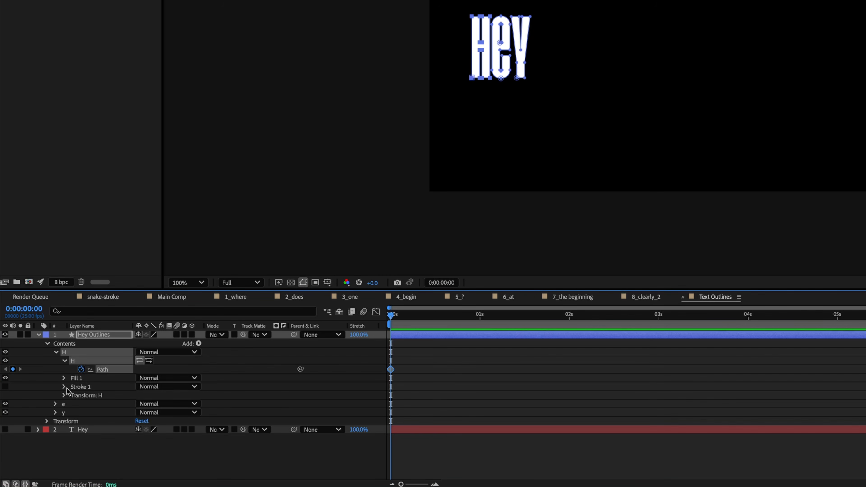
pyautogui.click(55, 403)
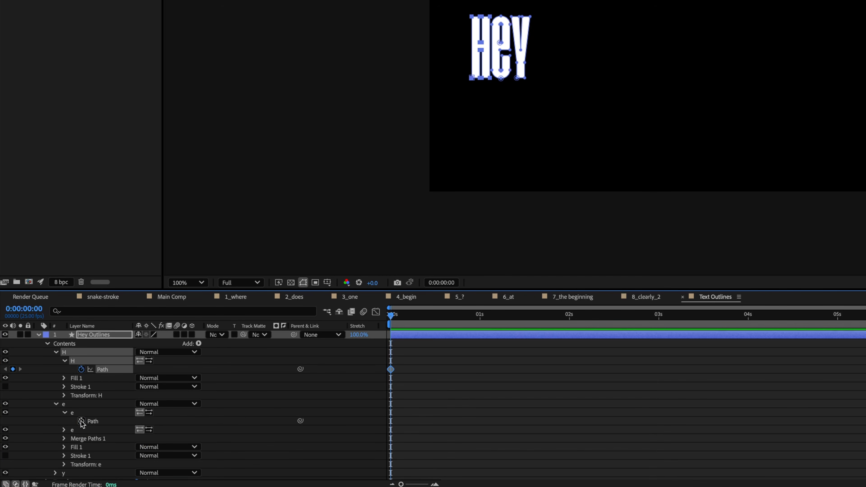
pyautogui.click(81, 421)
pyautogui.click(63, 429)
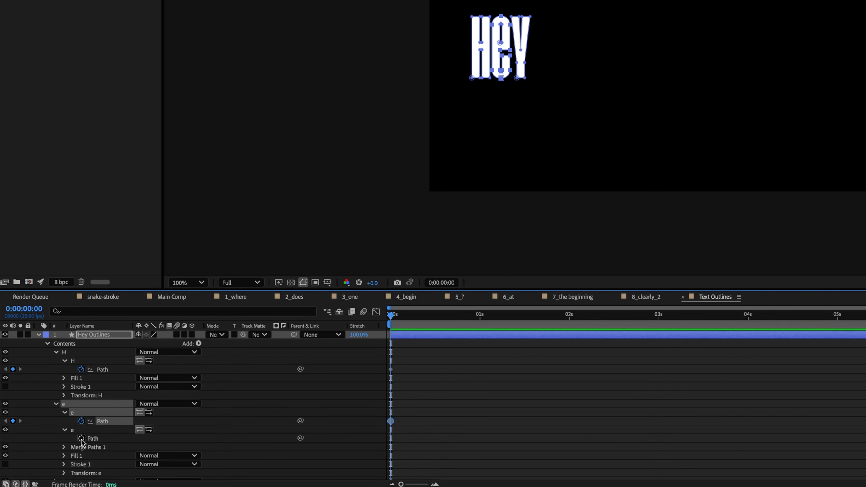
pyautogui.click(81, 438)
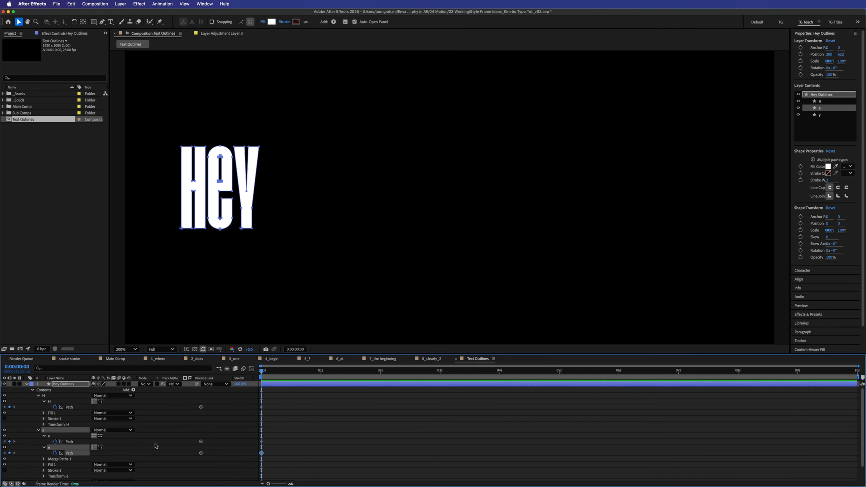
pyautogui.scroll(-2, 78, 420)
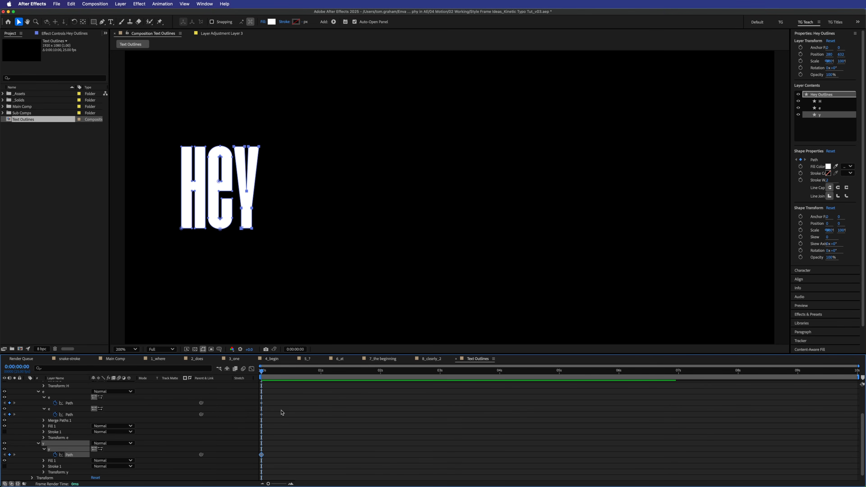
pyautogui.press('super+a')
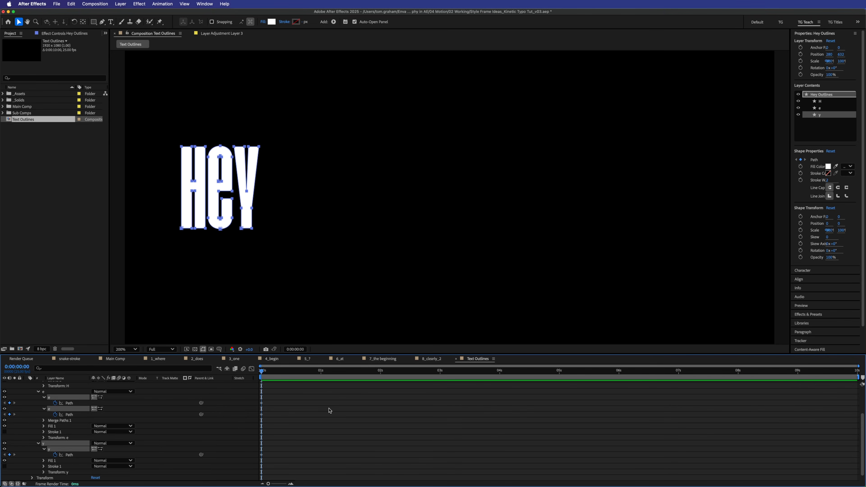
pyautogui.press('u')
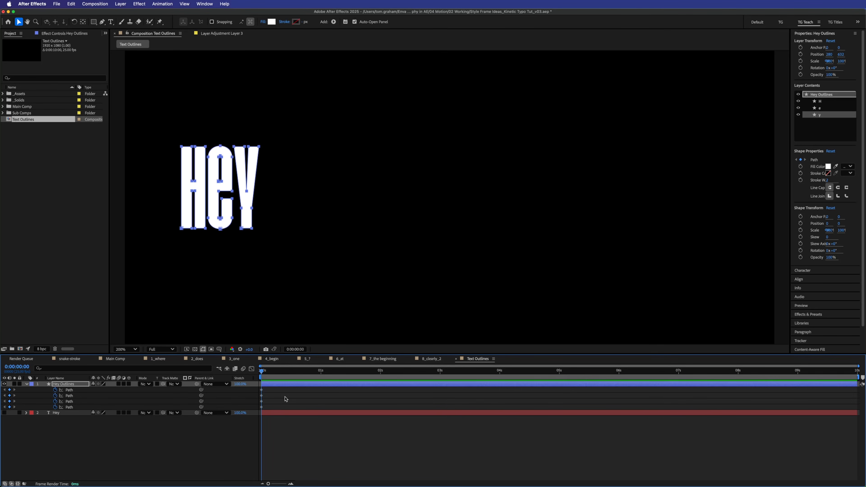
# - At 1 second, stretch the H's right edge into a long bar pushing 'ey' right
pyautogui.moveTo(263, 373); pyautogui.dragTo(322, 374)
pyautogui.moveTo(399, 109); pyautogui.dragTo(190, 274)
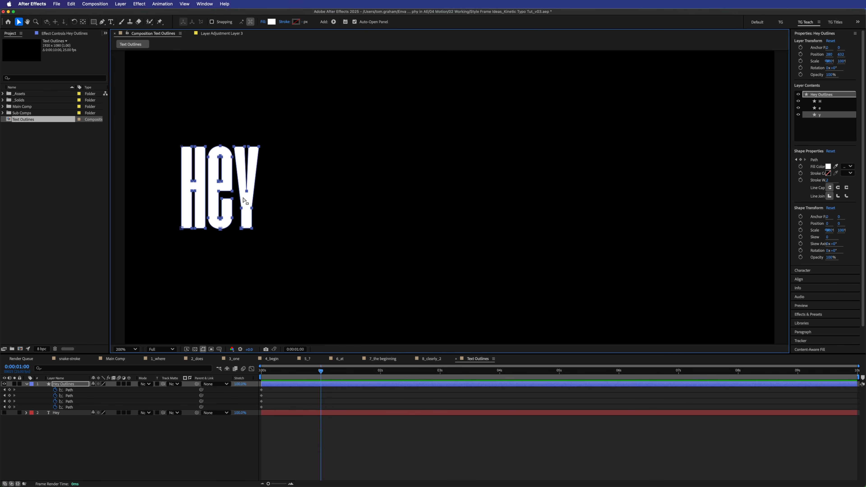
pyautogui.moveTo(246, 193); pyautogui.dragTo(730, 215)
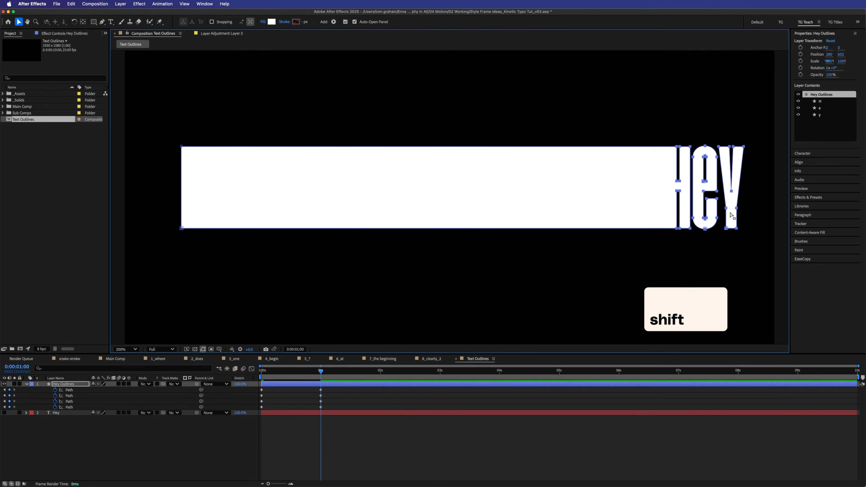
pyautogui.click(314, 452)
# - Slightly later, slide the bar's left edge right to collapse it, comparing against the original Hey text
pyautogui.moveTo(321, 372); pyautogui.dragTo(352, 378)
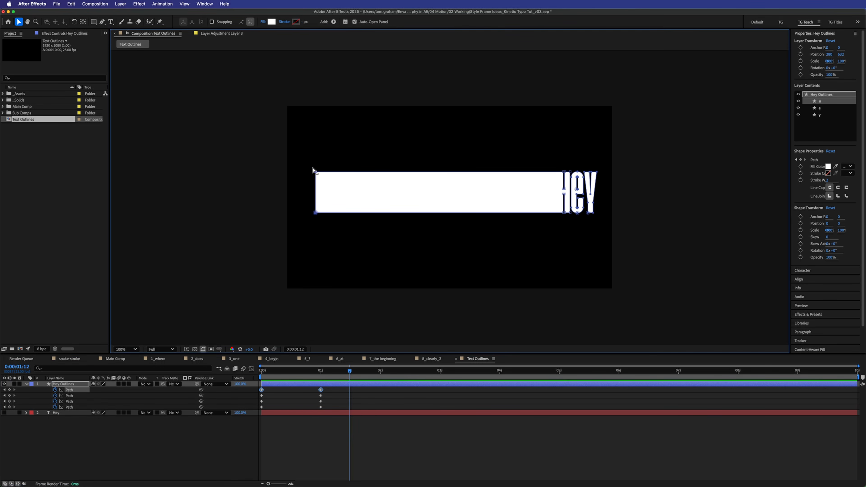
pyautogui.moveTo(316, 213); pyautogui.dragTo(557, 204)
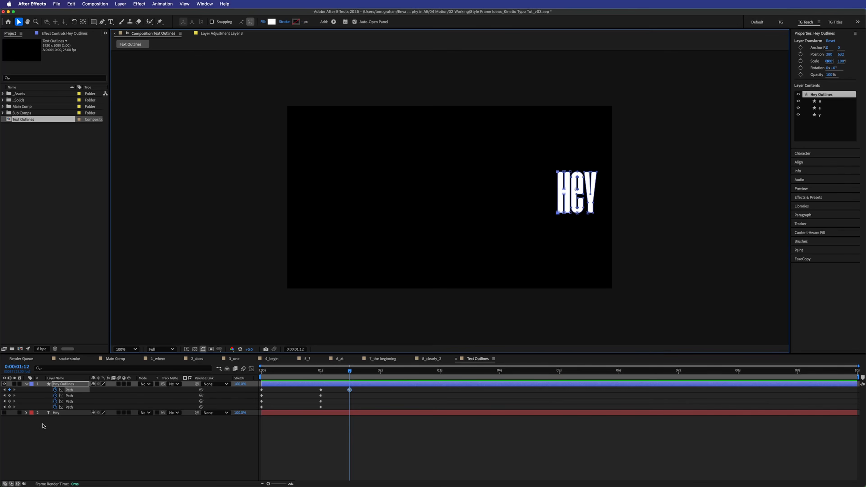
pyautogui.click(4, 413)
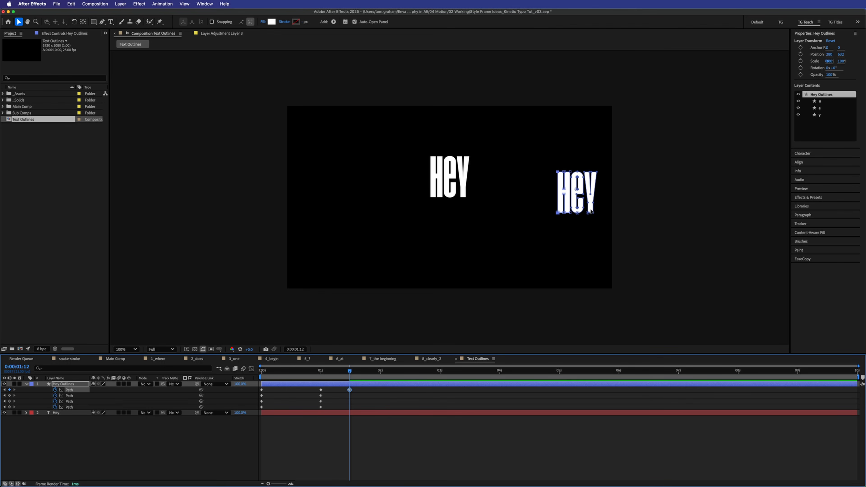
pyautogui.click(4, 413)
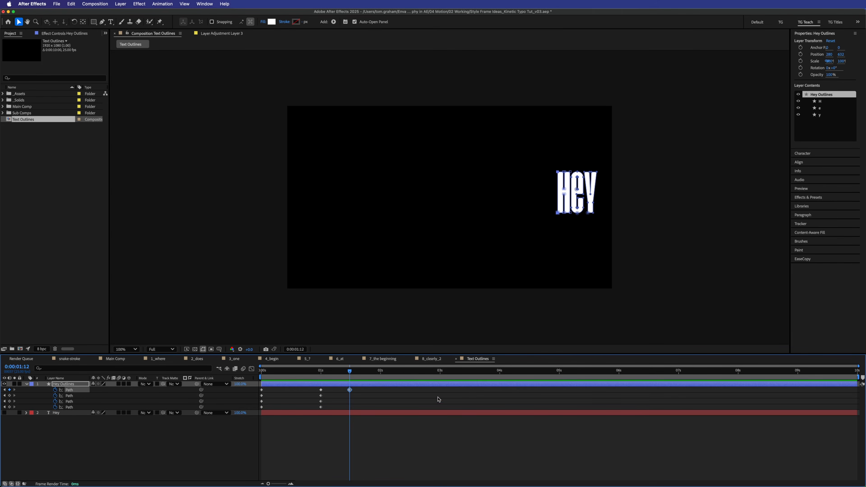
# - Preview the Hey wipe, then apply Easy Ease (F9) to all nine path keyframes
pyautogui.click(363, 438)
pyautogui.press('Home')
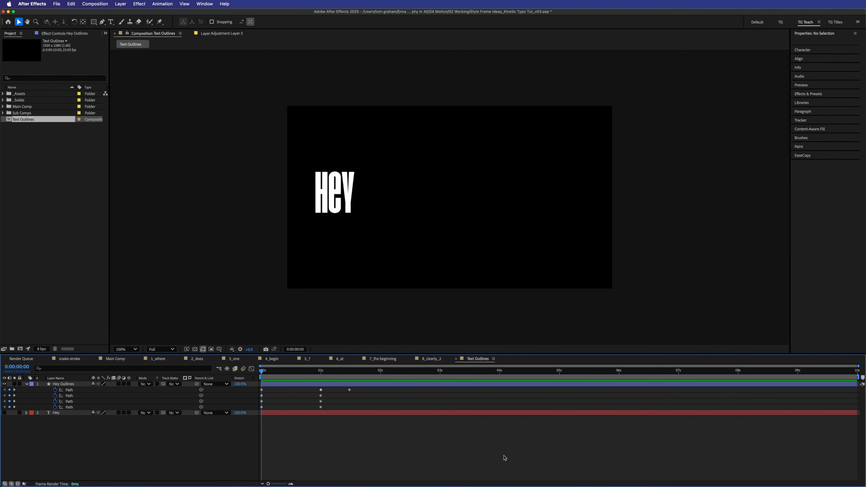
pyautogui.press('space')
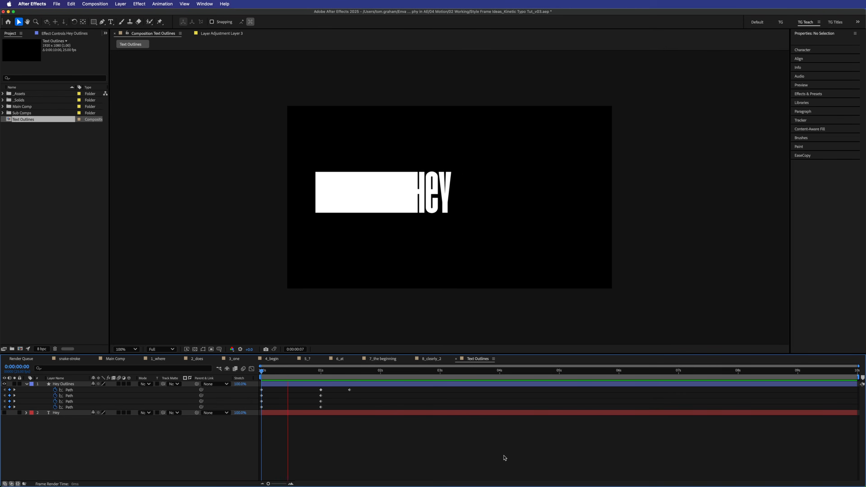
pyautogui.press('space')
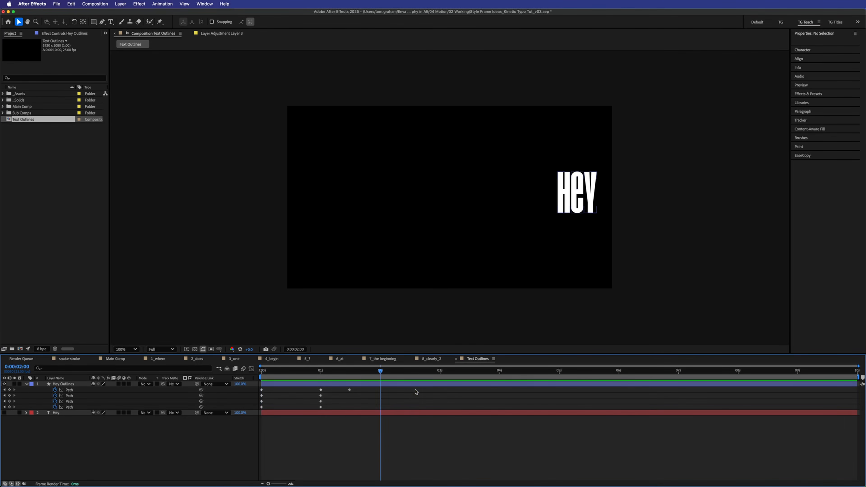
pyautogui.moveTo(368, 389); pyautogui.dragTo(259, 415)
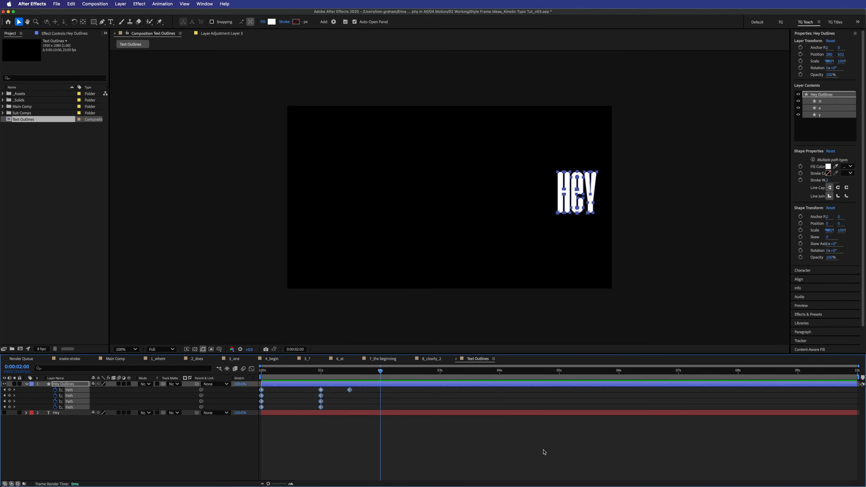
pyautogui.press('F9')
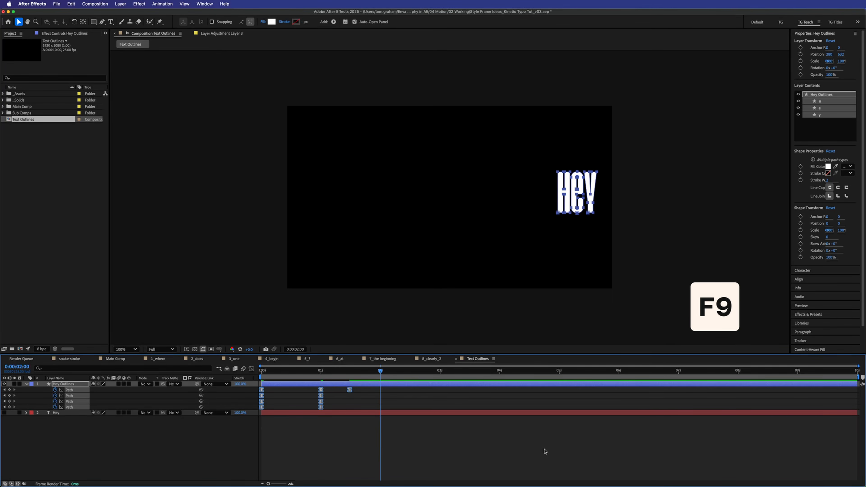
# - Preview the eased animation, then reselect the keyframes and open their speed graph
pyautogui.click(545, 451)
pyautogui.moveTo(306, 373); pyautogui.dragTo(228, 379)
pyautogui.press('space')
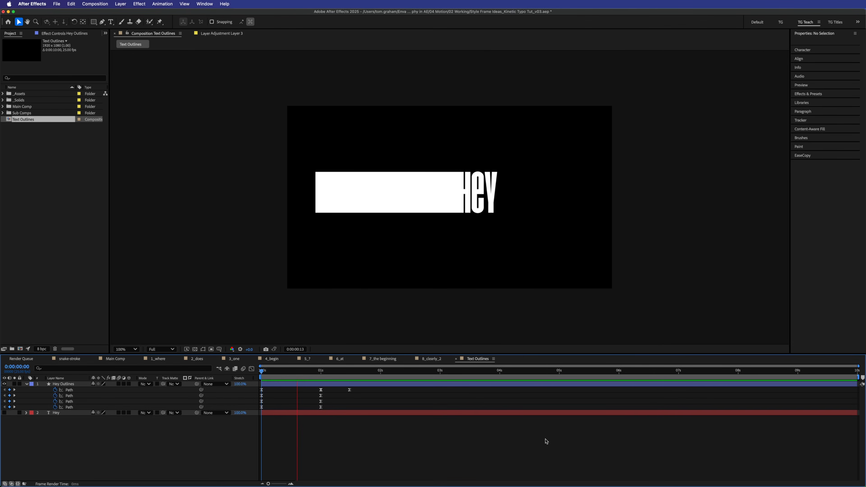
pyautogui.press('space')
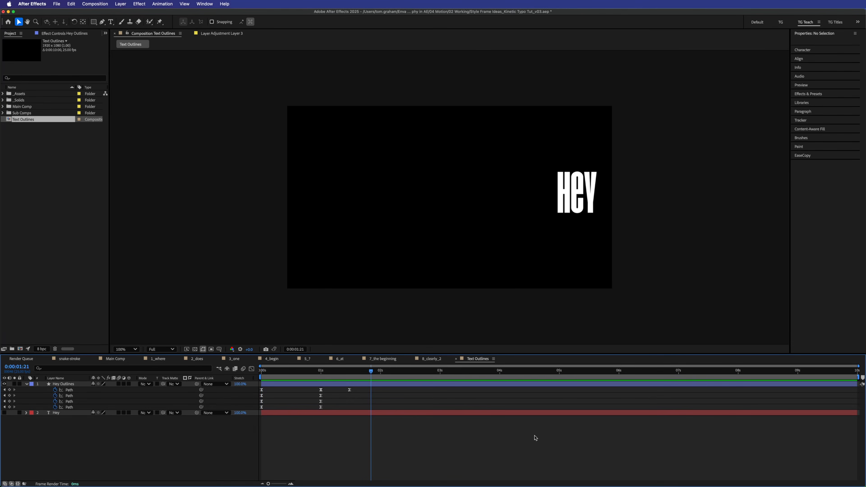
pyautogui.moveTo(382, 387); pyautogui.dragTo(258, 409)
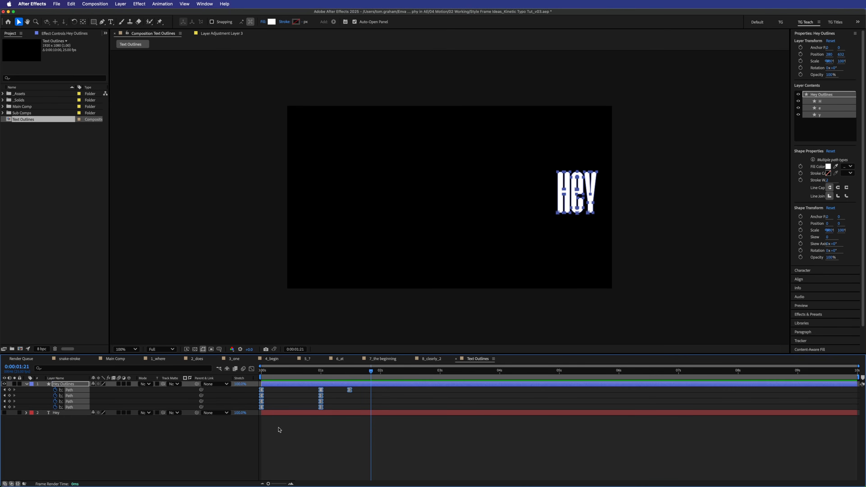
pyautogui.click(250, 369)
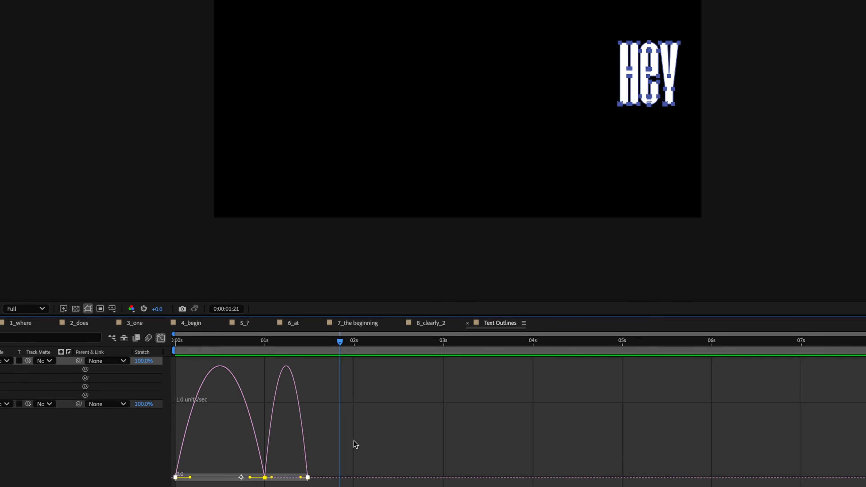
# - Drag the first two HEY keyframes' influence handles for harder easing, then preview
pyautogui.click(354, 440)
pyautogui.moveTo(392, 441); pyautogui.dragTo(174, 423)
pyautogui.moveTo(189, 478); pyautogui.dragTo(179, 478)
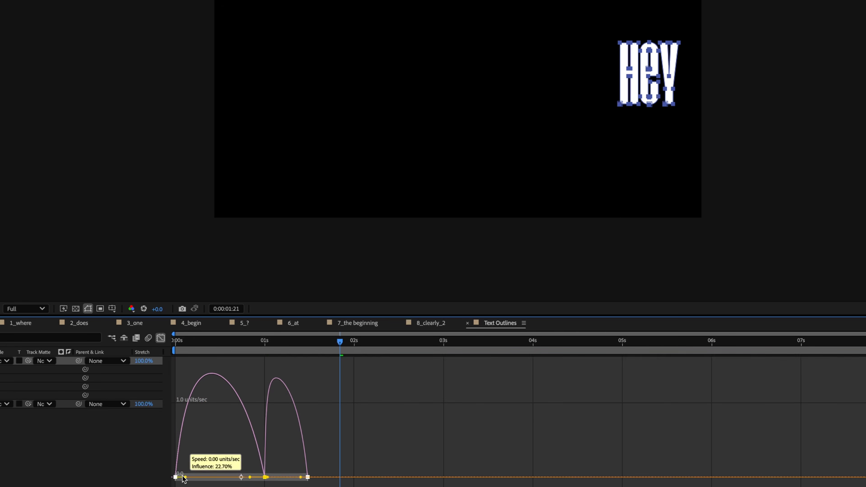
pyautogui.moveTo(253, 479); pyautogui.dragTo(220, 479)
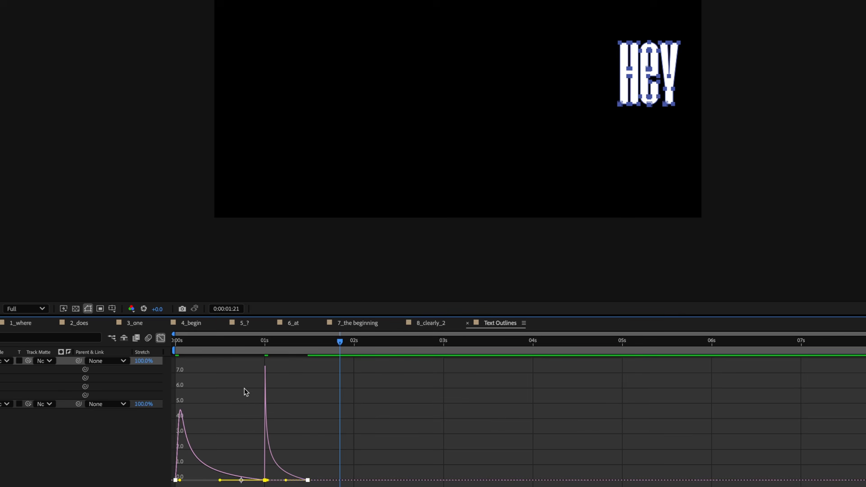
pyautogui.press('space')
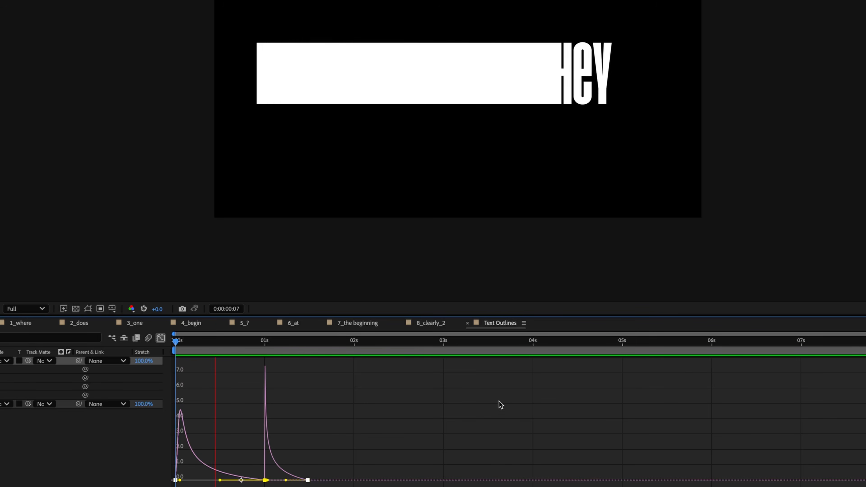
pyautogui.press('space')
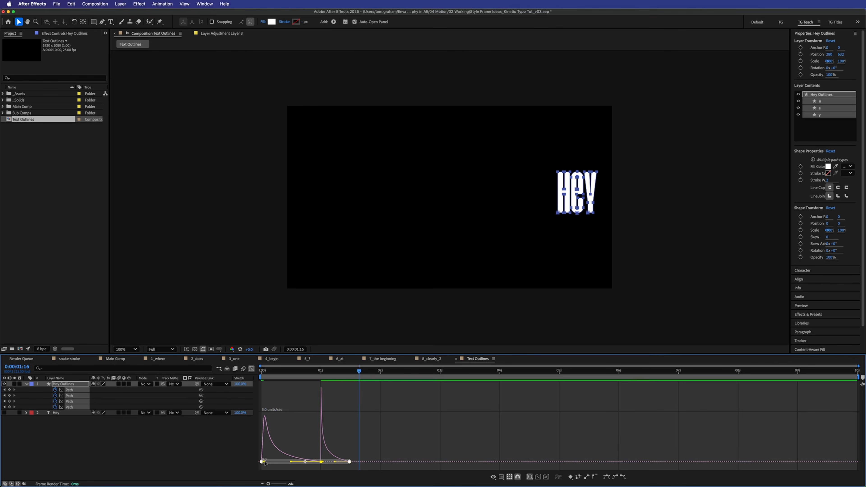
# - Reshape the first keyframe's speed curve influence further and preview the revised wipe
pyautogui.moveTo(179, 481); pyautogui.dragTo(237, 481)
pyautogui.moveTo(302, 464); pyautogui.dragTo(333, 461)
pyautogui.press('space')
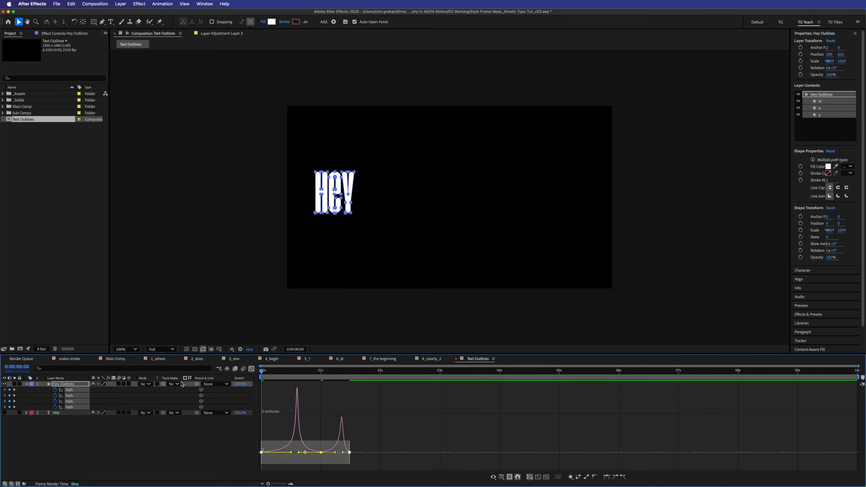
pyautogui.press('space')
# - Back in the keyframe view, select the four Path keyframes at 01s and preview again
pyautogui.click(252, 369)
pyautogui.click(359, 409)
pyautogui.moveTo(330, 388)
pyautogui.mouseDown()
pyautogui.moveTo(321, 408)
pyautogui.moveTo(288, 408)
pyautogui.moveTo(334, 389)
pyautogui.moveTo(321, 390)
pyautogui.mouseUp()
pyautogui.press('space')
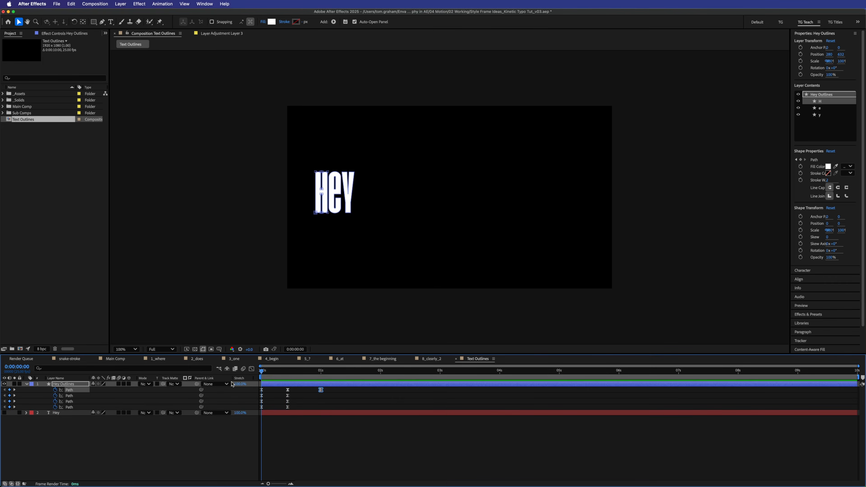
pyautogui.press('space')
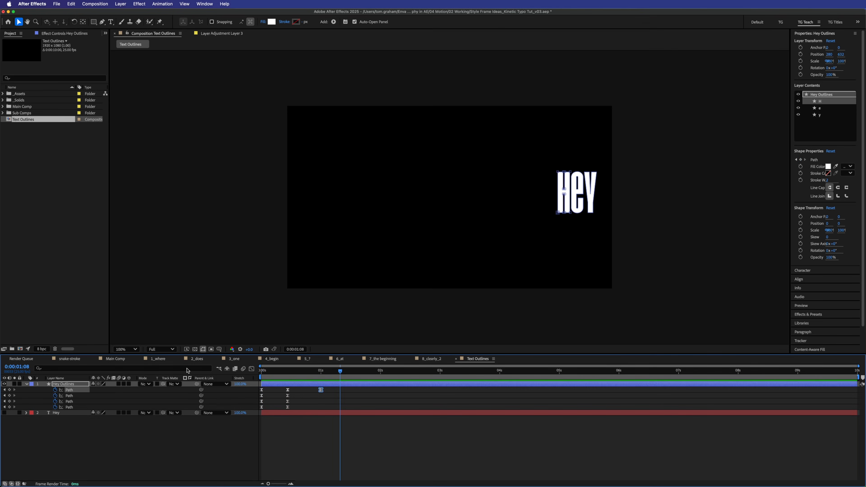
# - Preview the DO ES animation in 2_does repeatedly, then select and expand the DO ES Outlines layer
pyautogui.click(201, 360)
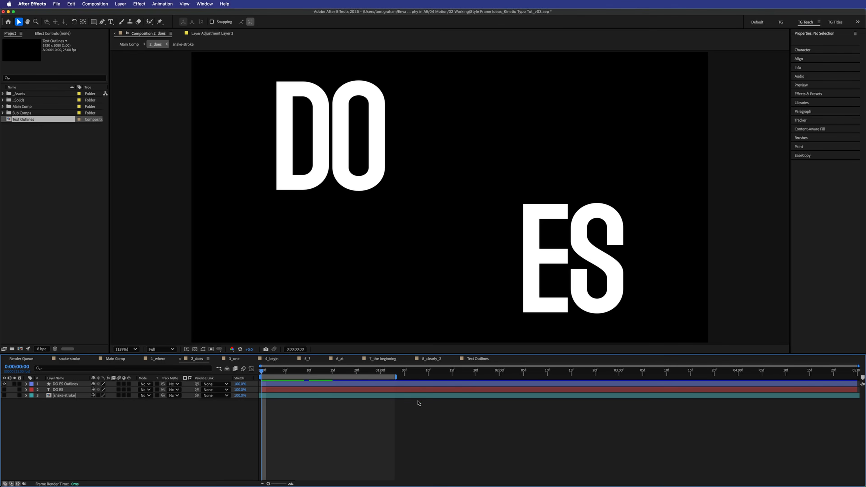
pyautogui.press('space')
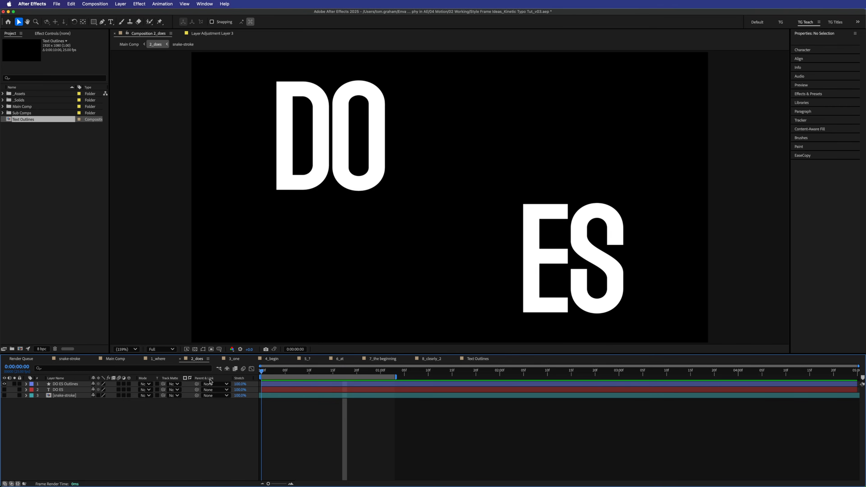
pyautogui.press('space')
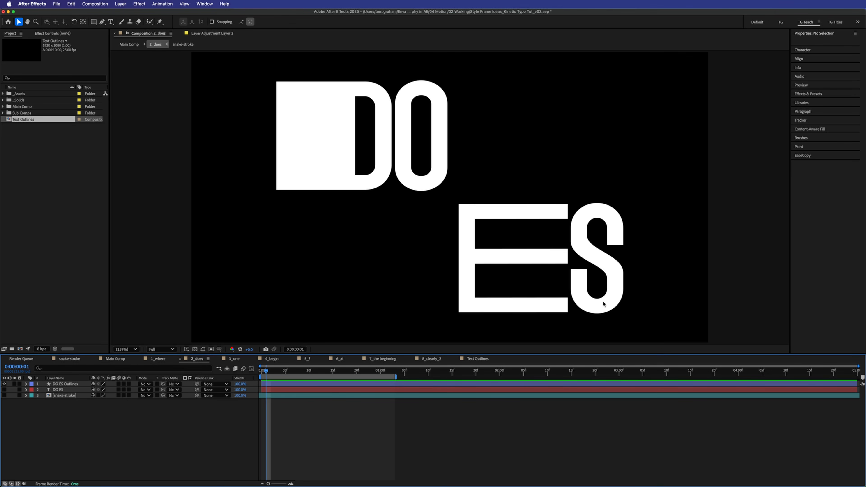
pyautogui.press('space')
pyautogui.press('space')
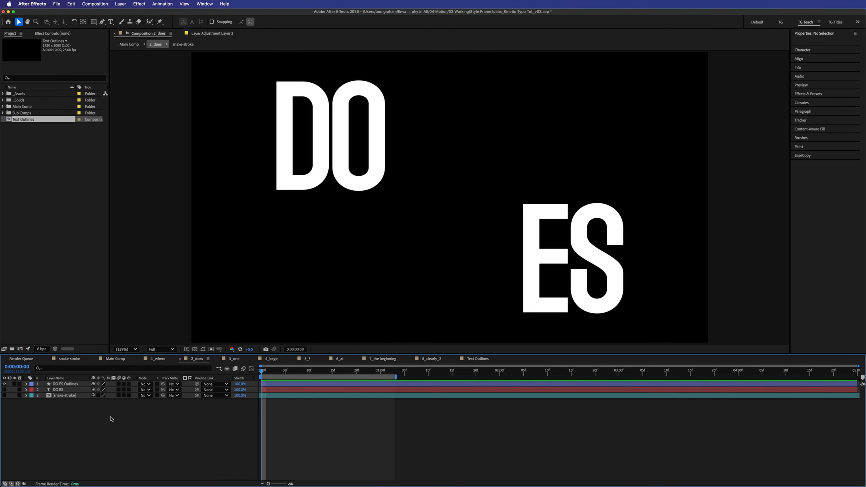
pyautogui.press('space')
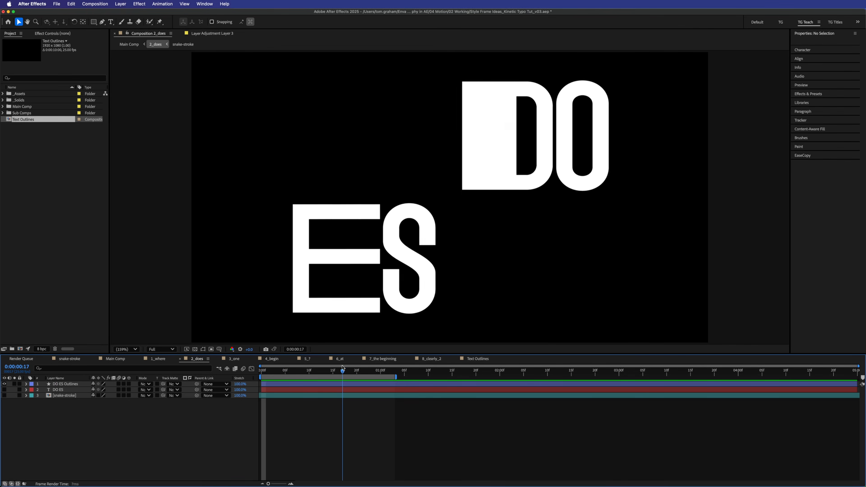
pyautogui.press('space')
pyautogui.click(58, 385)
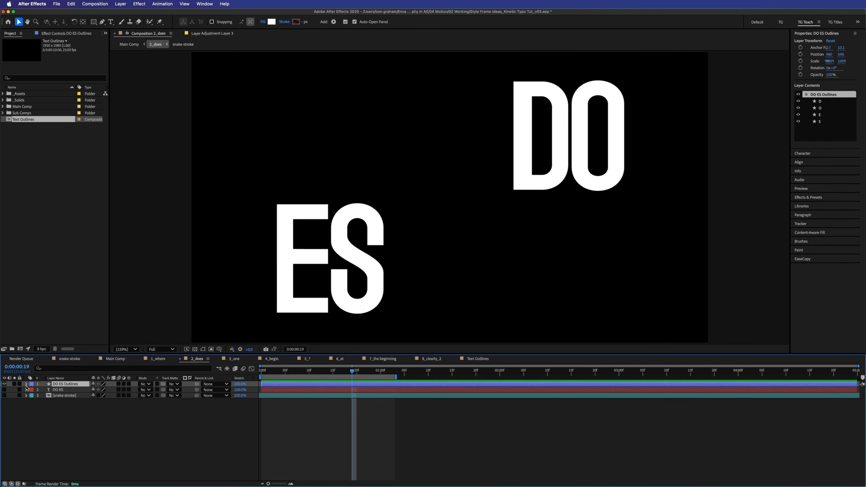
pyautogui.click(26, 385)
# - Expand DO ES Outlines to the S letter's Path and select it at frame 24 with outlines shown
pyautogui.click(33, 390)
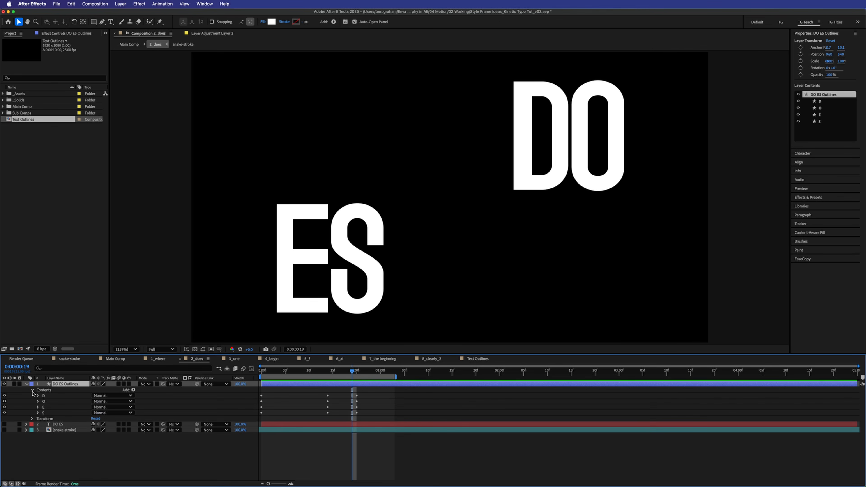
pyautogui.click(37, 412)
pyautogui.click(51, 419)
pyautogui.click(44, 419)
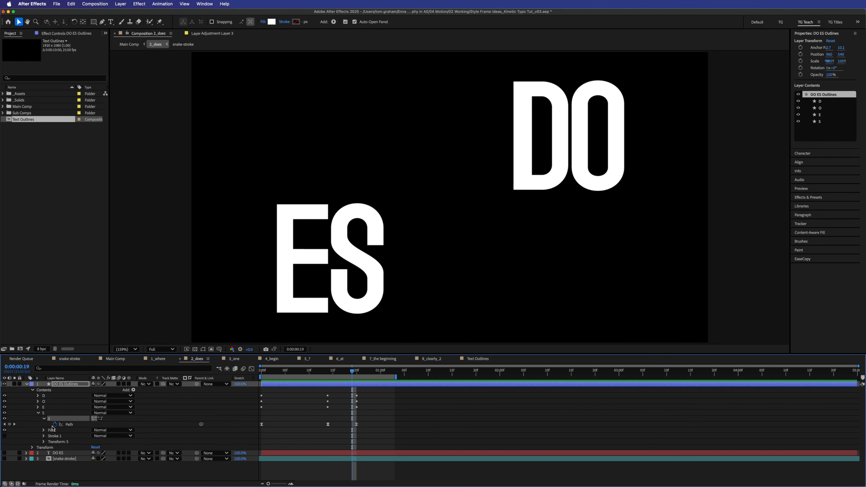
pyautogui.click(78, 425)
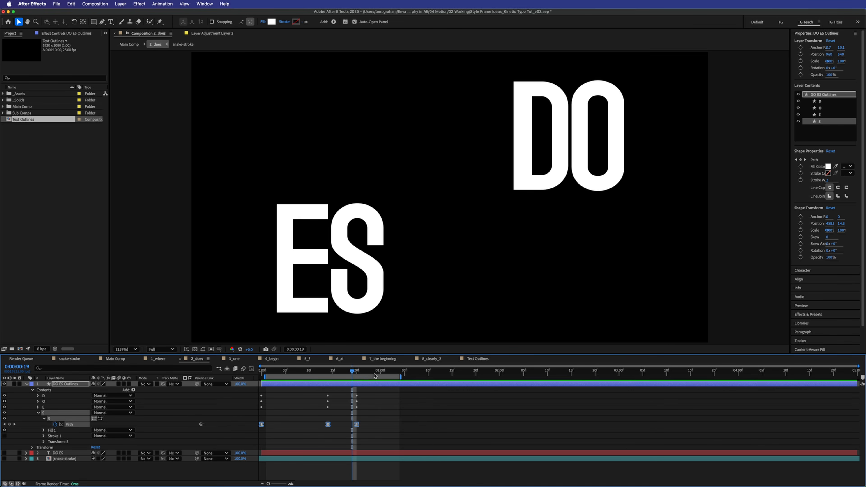
pyautogui.click(375, 375)
pyautogui.click(399, 229)
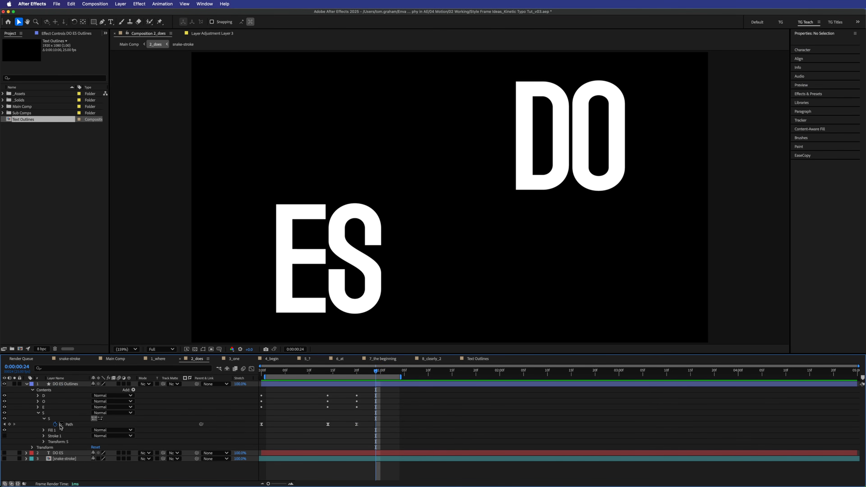
pyautogui.click(80, 426)
pyautogui.click(203, 349)
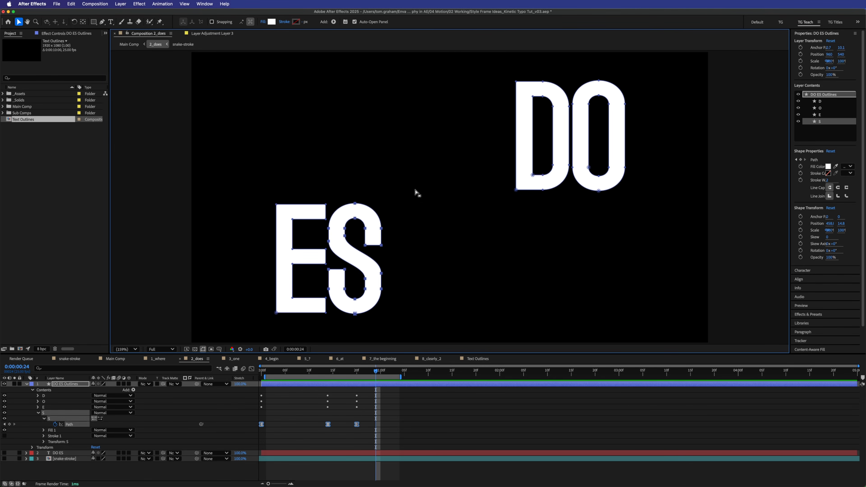
# - Stretch the S's right-hand points far right and preview the result around frame 23
pyautogui.moveTo(416, 197); pyautogui.dragTo(362, 319)
pyautogui.moveTo(382, 291); pyautogui.dragTo(678, 305)
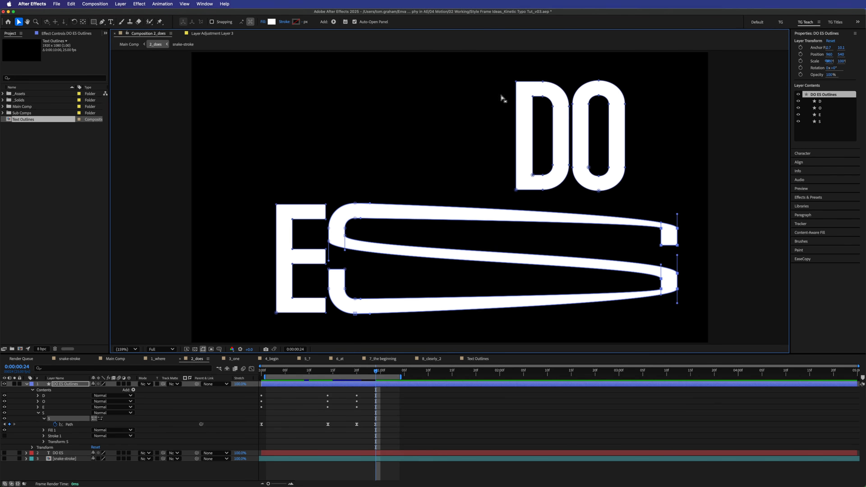
pyautogui.click(409, 431)
pyautogui.press('space')
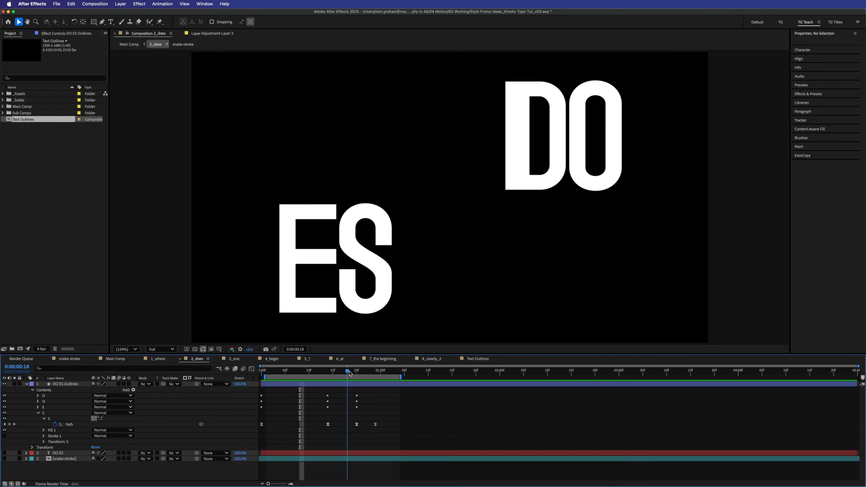
pyautogui.click(372, 370)
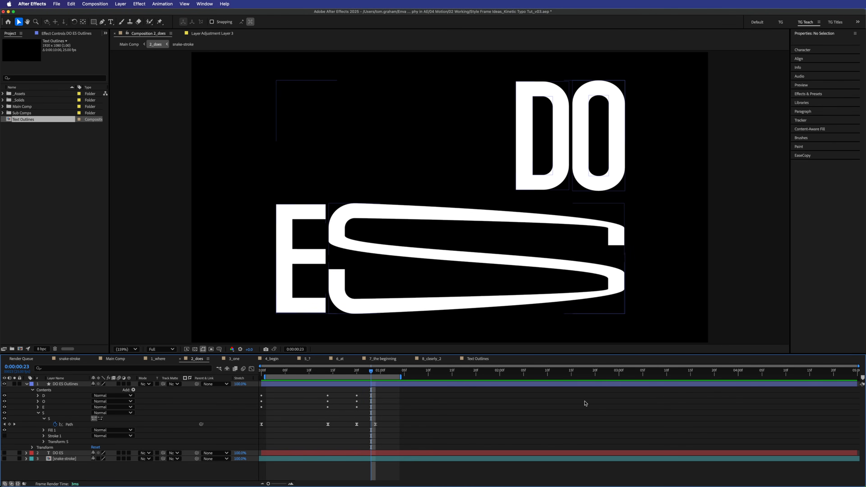
# - Undo the stretched S path and preview the restored DO ES animation
pyautogui.press('super+z')
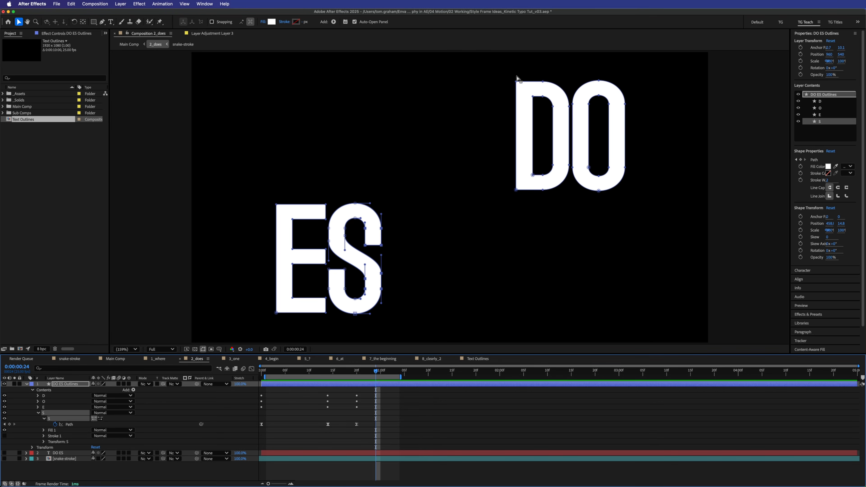
pyautogui.click(403, 428)
pyautogui.press('space')
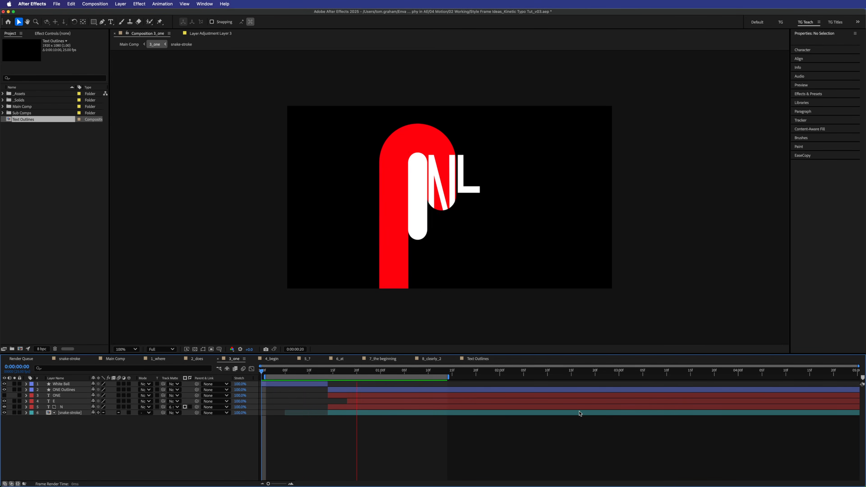
# - Hide the snake-stroke and White Ball layers and preview ONE up to frame 20
pyautogui.press('space')
pyautogui.click(4, 413)
pyautogui.click(4, 384)
pyautogui.moveTo(336, 371); pyautogui.dragTo(224, 369)
pyautogui.press('space')
pyautogui.press('space')
pyautogui.moveTo(328, 371)
pyautogui.mouseDown()
pyautogui.moveTo(383, 374)
pyautogui.moveTo(328, 371)
pyautogui.mouseUp()
# - Hide N and E, scrub the ball stretching into a pill until the red N, then return to Text Outlines
pyautogui.click(59, 406)
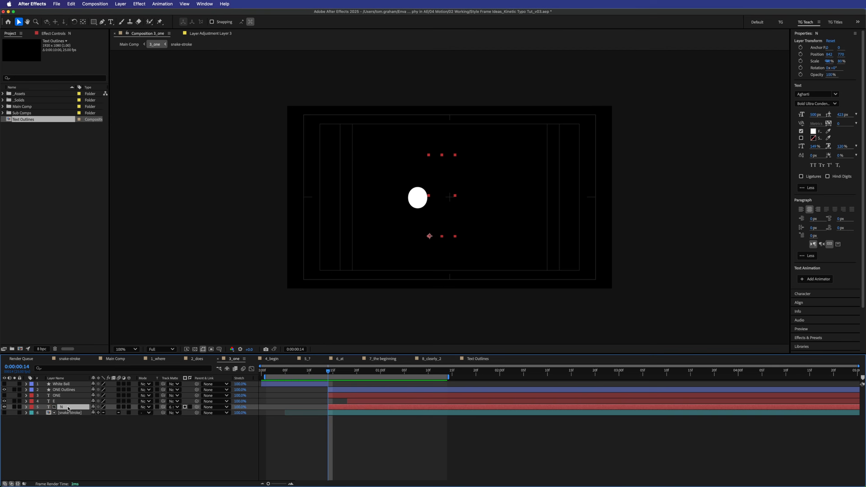
pyautogui.moveTo(4, 407); pyautogui.dragTo(4, 401)
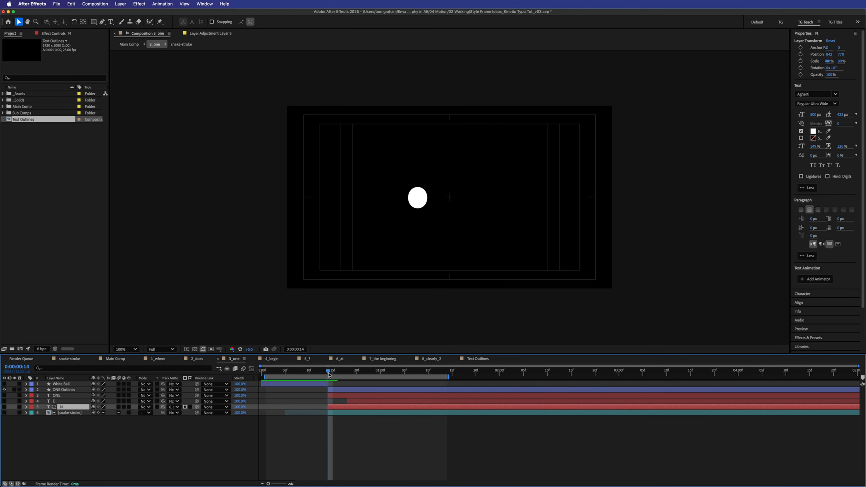
pyautogui.moveTo(328, 370)
pyautogui.mouseDown()
pyautogui.moveTo(381, 371)
pyautogui.moveTo(349, 372)
pyautogui.moveTo(326, 381)
pyautogui.moveTo(373, 381)
pyautogui.moveTo(331, 384)
pyautogui.mouseUp()
pyautogui.moveTo(329, 373); pyautogui.dragTo(362, 370)
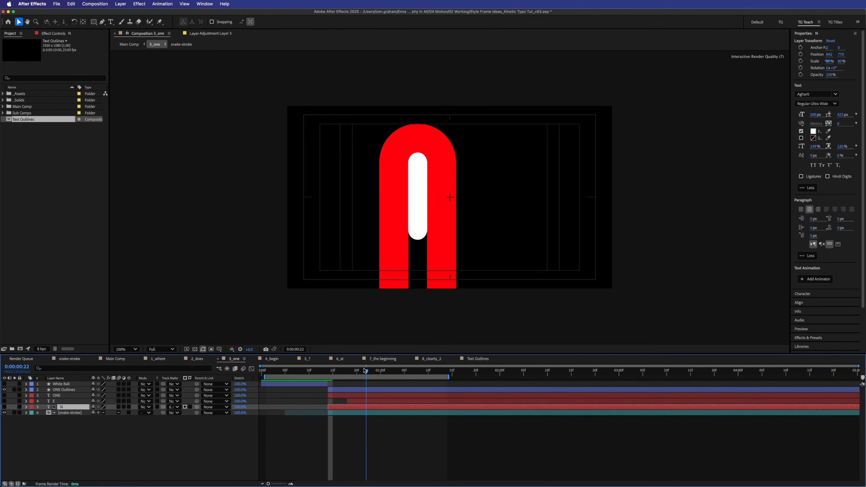
pyautogui.moveTo(351, 369); pyautogui.dragTo(328, 380)
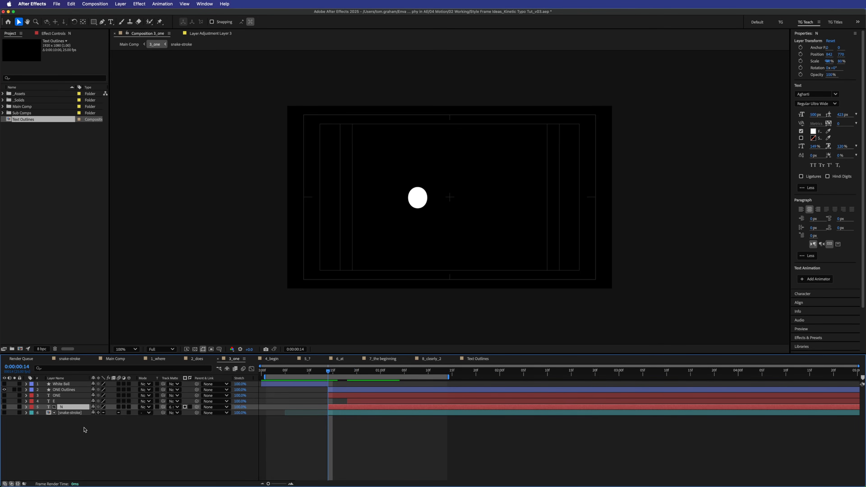
pyautogui.click(473, 359)
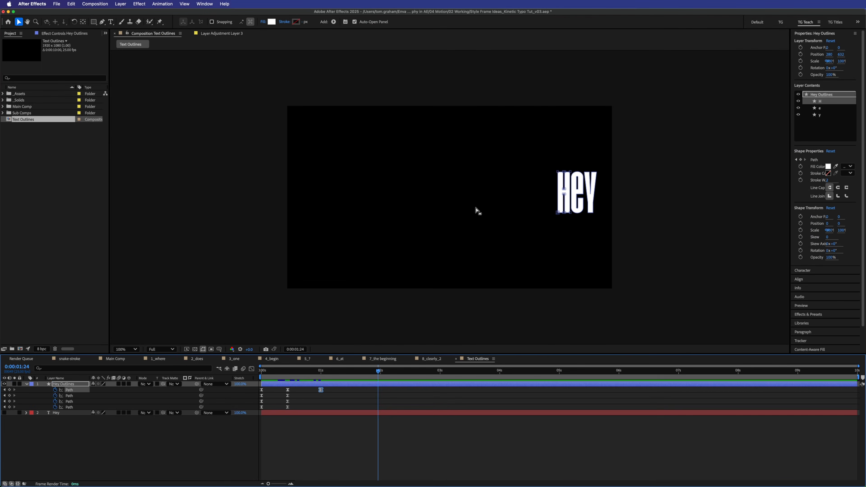
pyautogui.click(234, 359)
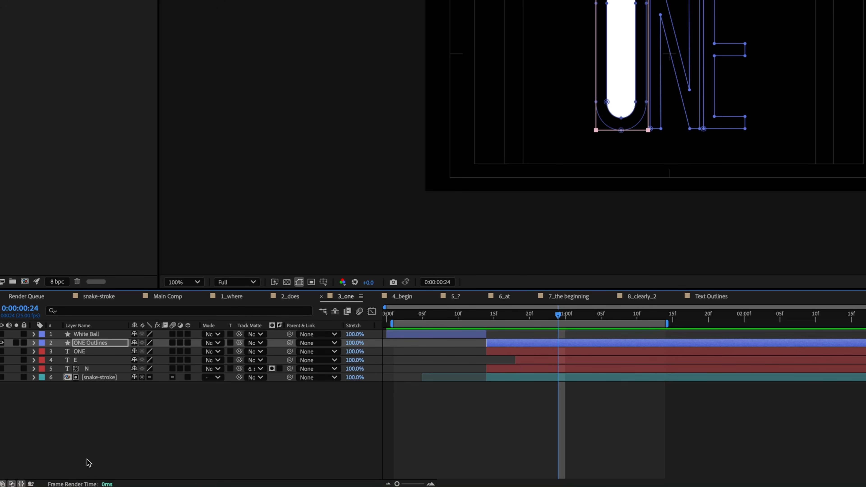
pyautogui.click(34, 343)
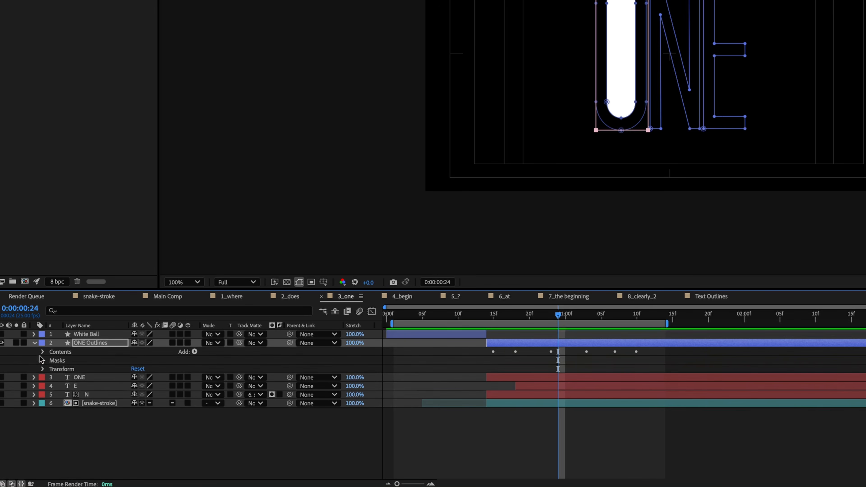
pyautogui.click(44, 352)
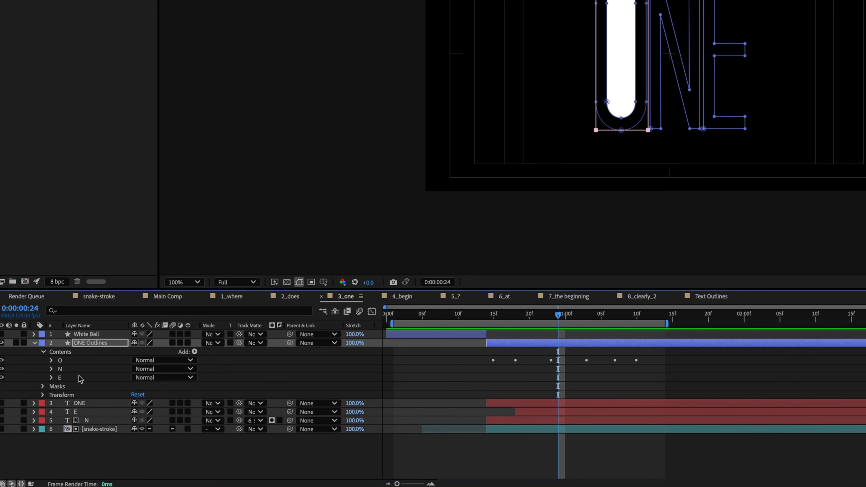
pyautogui.click(42, 386)
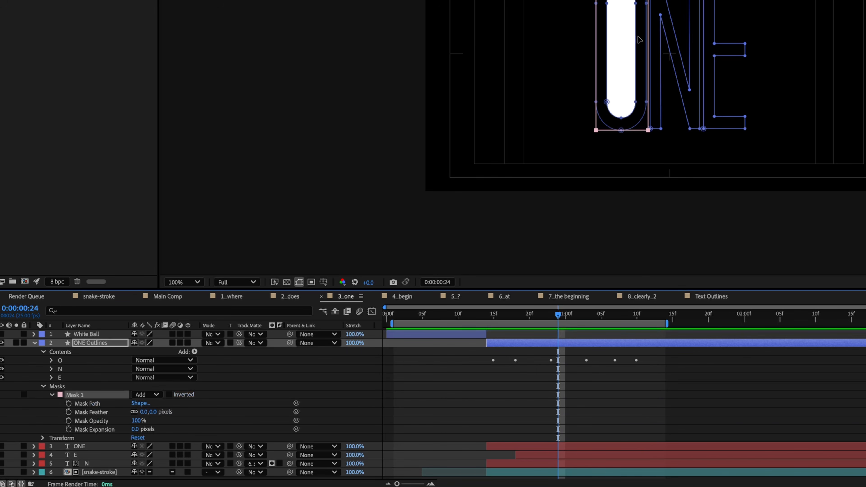
pyautogui.click(147, 395)
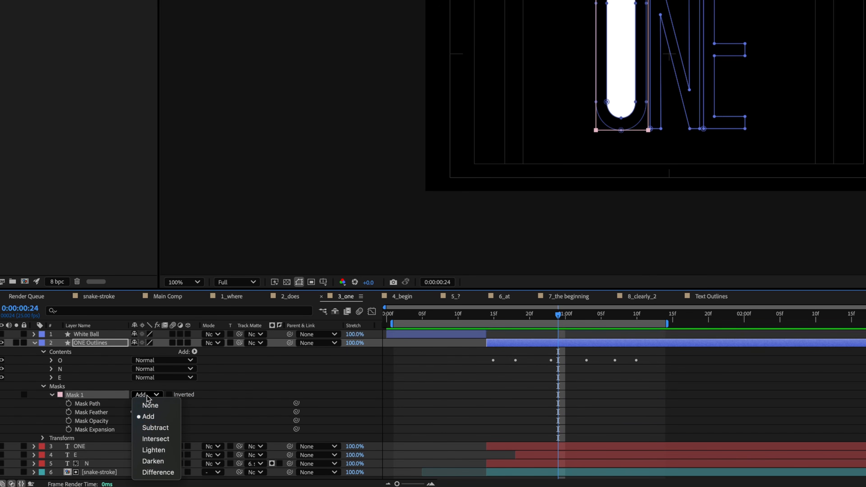
pyautogui.click(155, 427)
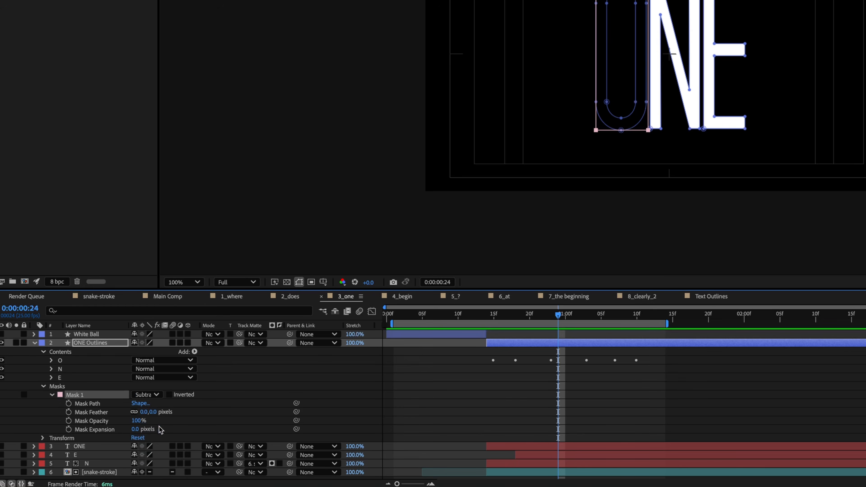
pyautogui.click(147, 395)
pyautogui.click(149, 416)
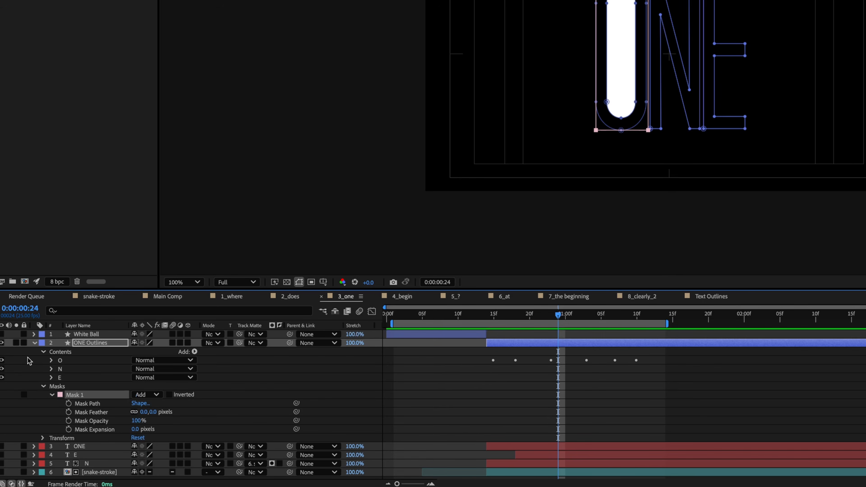
pyautogui.click(44, 387)
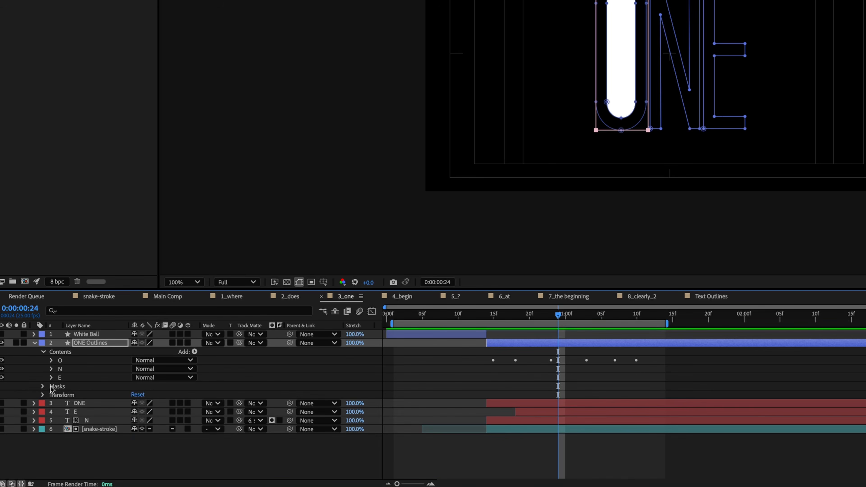
pyautogui.click(51, 360)
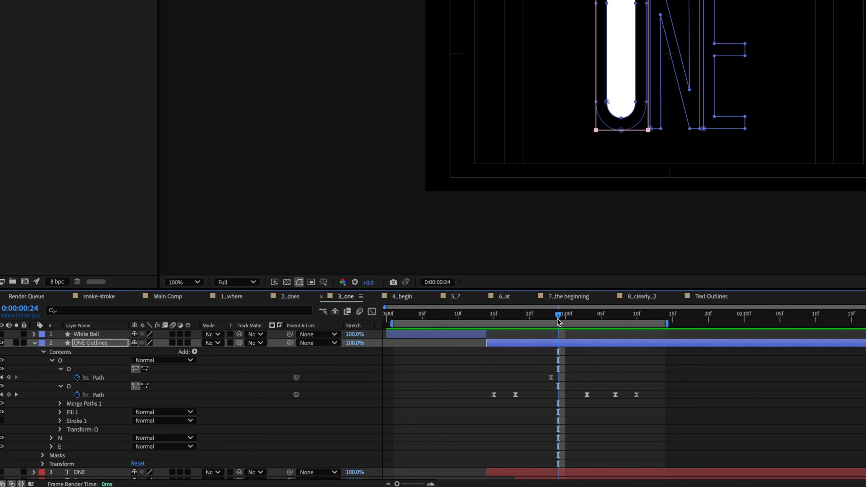
pyautogui.moveTo(557, 320); pyautogui.dragTo(494, 321)
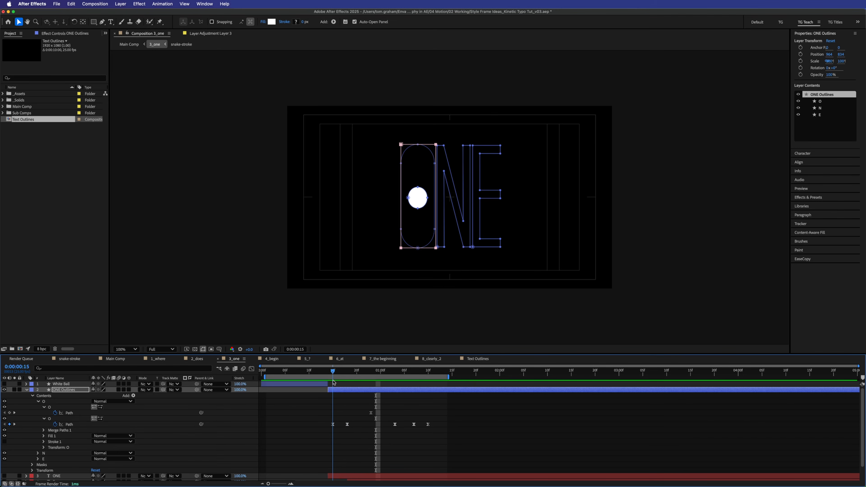
pyautogui.moveTo(333, 380); pyautogui.dragTo(345, 378)
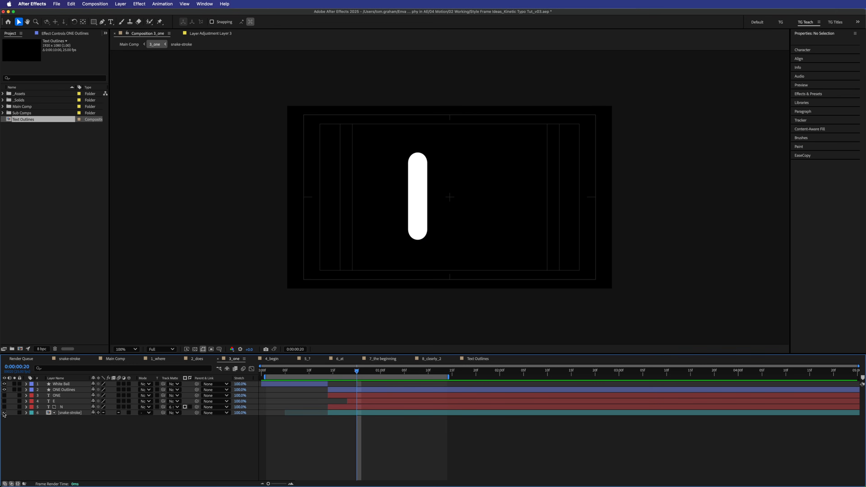
pyautogui.click(5, 413)
# - Scrub 3_one to check the ball stretch, the rising red bar and the N reveal near frame 17
pyautogui.moveTo(335, 374)
pyautogui.mouseDown()
pyautogui.moveTo(263, 376)
pyautogui.moveTo(328, 367)
pyautogui.mouseUp()
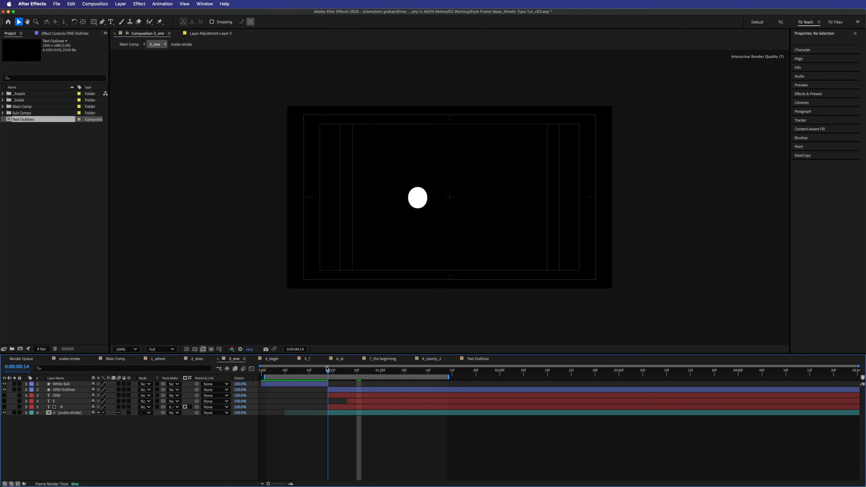
pyautogui.moveTo(330, 367); pyautogui.dragTo(359, 359)
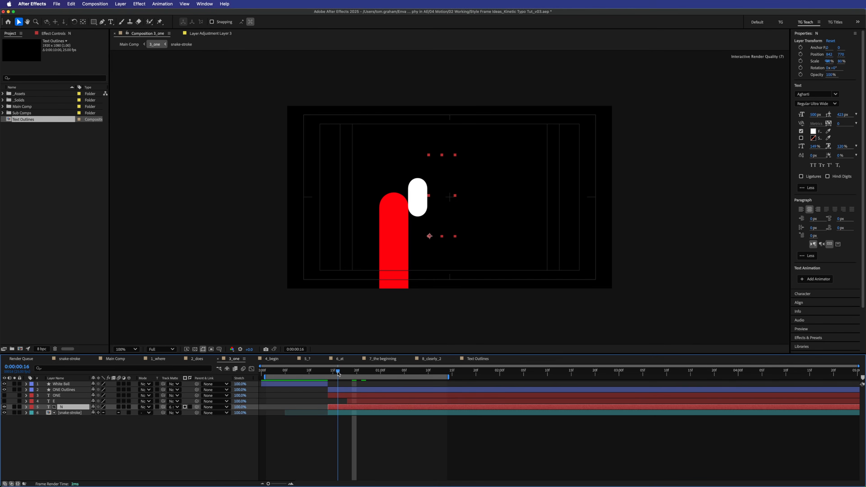
pyautogui.moveTo(338, 373); pyautogui.dragTo(356, 372)
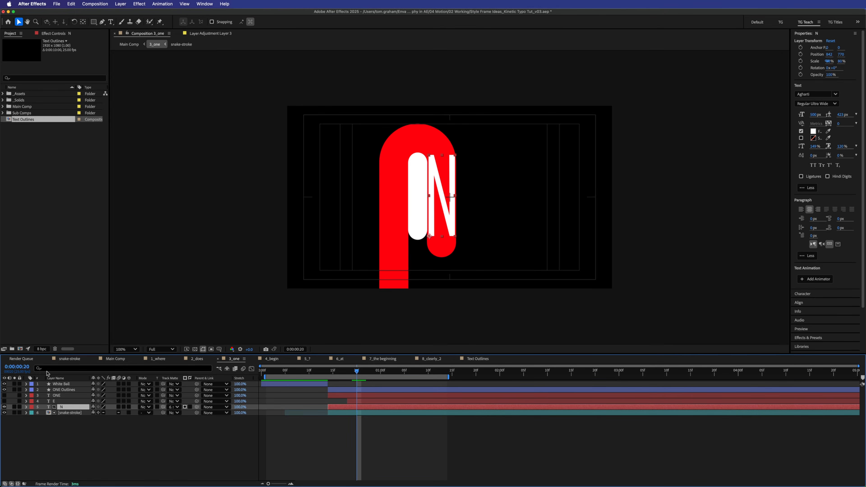
# - Scrub around frame 20 to preview the red stroke extending and the N reveal
pyautogui.moveTo(347, 372); pyautogui.dragTo(360, 374)
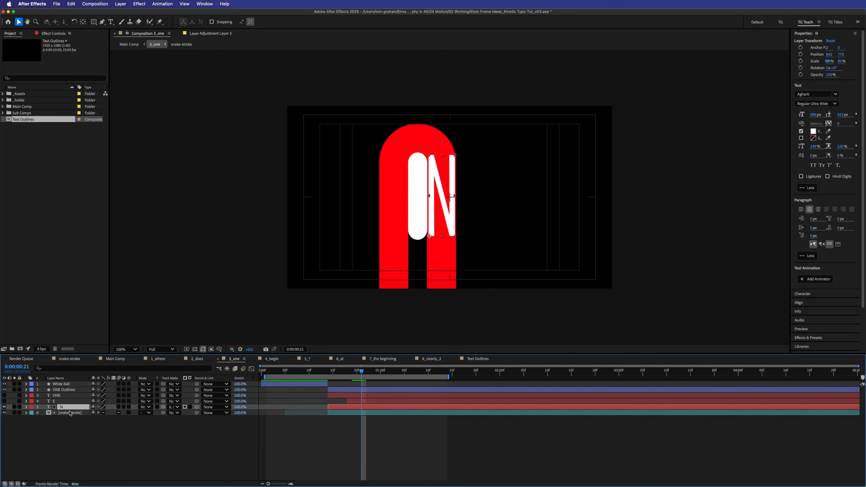
pyautogui.moveTo(361, 372)
pyautogui.mouseDown()
pyautogui.moveTo(344, 371)
pyautogui.moveTo(357, 369)
pyautogui.mouseUp()
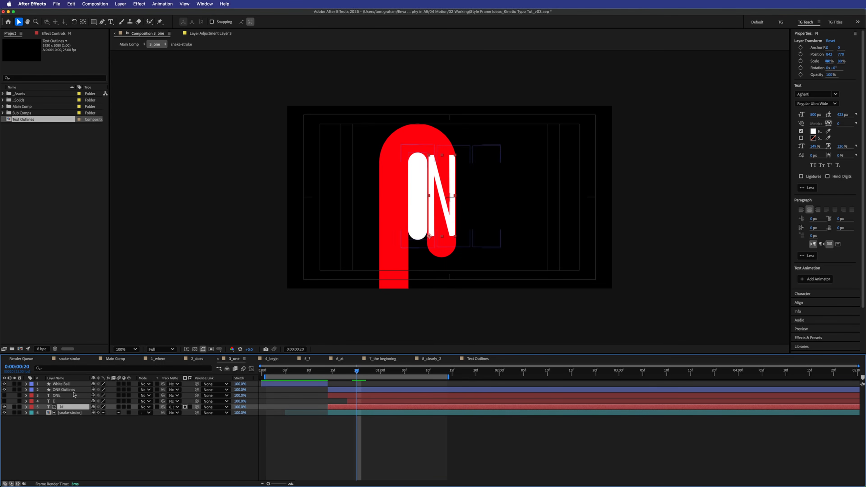
pyautogui.press('pagedown')
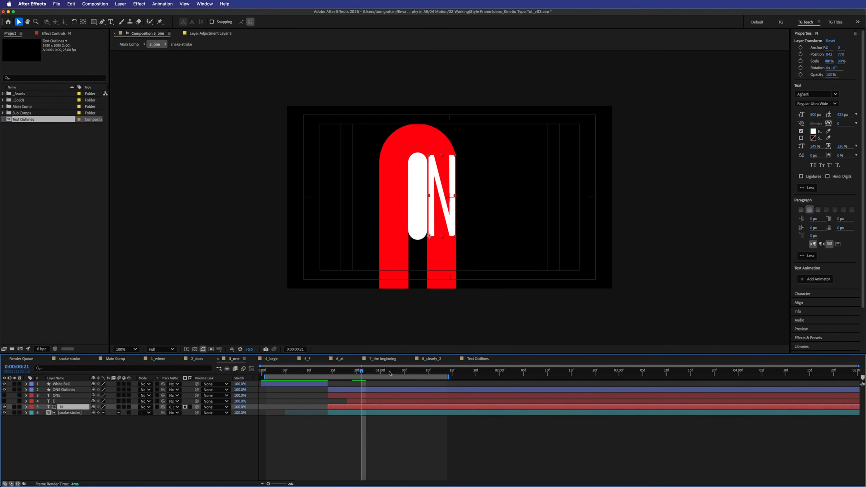
pyautogui.moveTo(361, 370)
pyautogui.mouseDown()
pyautogui.moveTo(338, 369)
pyautogui.moveTo(366, 374)
pyautogui.mouseUp()
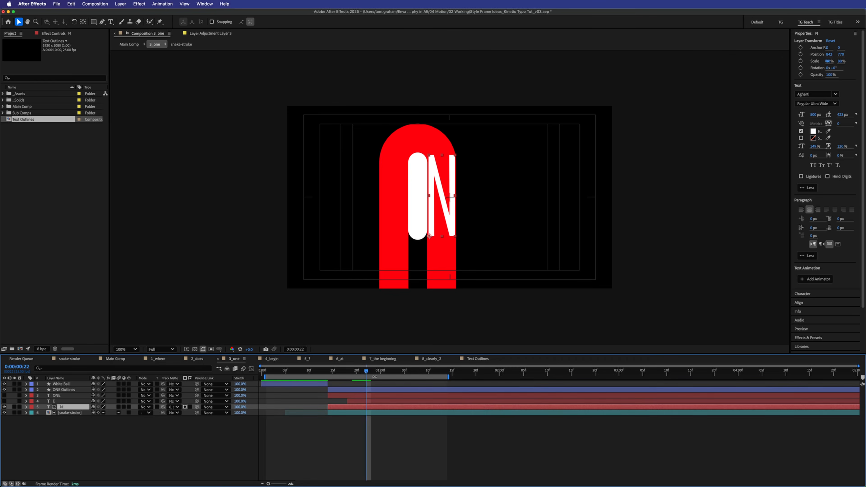
# - Make layer 4 E visible, check it between frames 19 and 21, and start a new composition
pyautogui.click(4, 401)
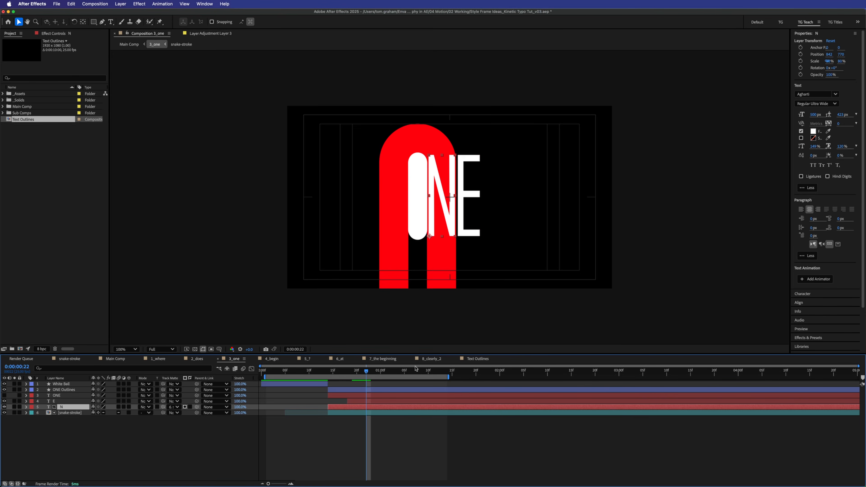
pyautogui.moveTo(366, 374)
pyautogui.mouseDown()
pyautogui.moveTo(337, 372)
pyautogui.moveTo(353, 371)
pyautogui.mouseUp()
pyautogui.click(362, 402)
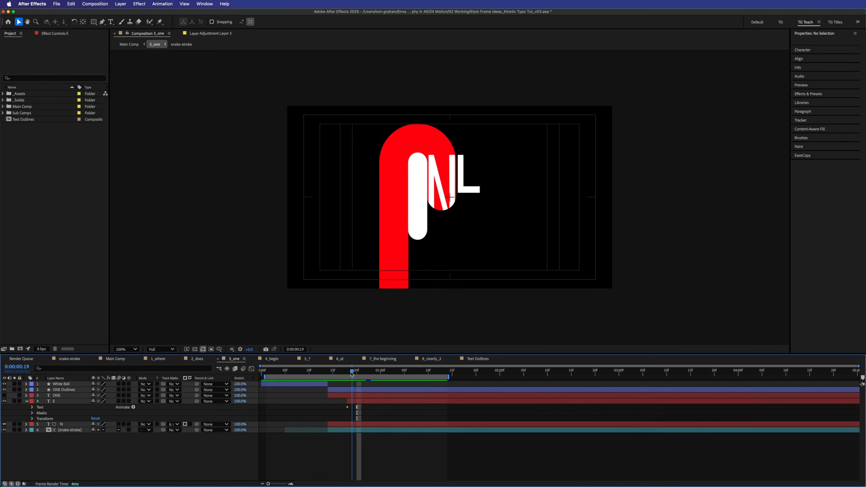
pyautogui.moveTo(353, 372); pyautogui.dragTo(361, 372)
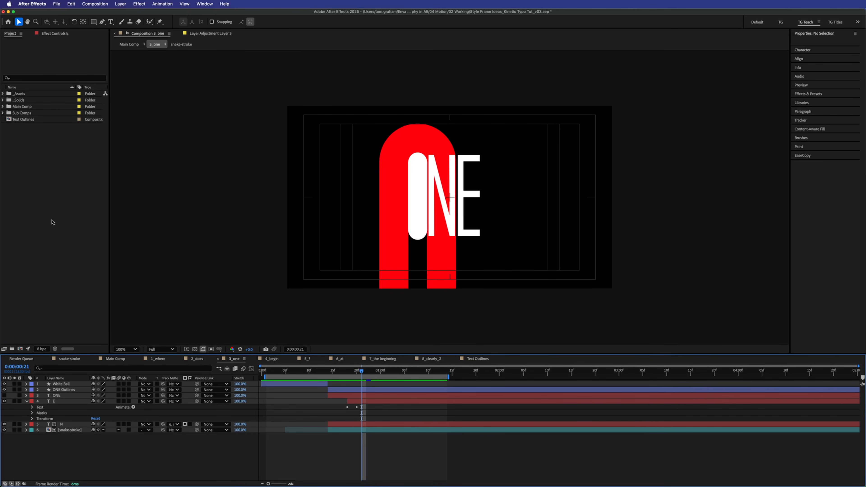
pyautogui.rightClick(47, 231)
pyautogui.click(61, 235)
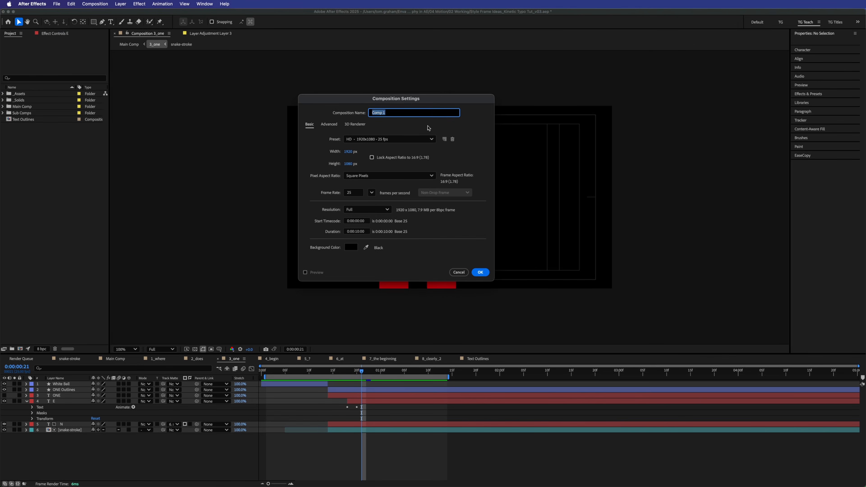
# - Name the new composition Mask N and add an N text layer at its centre
pyautogui.write('Mask N')
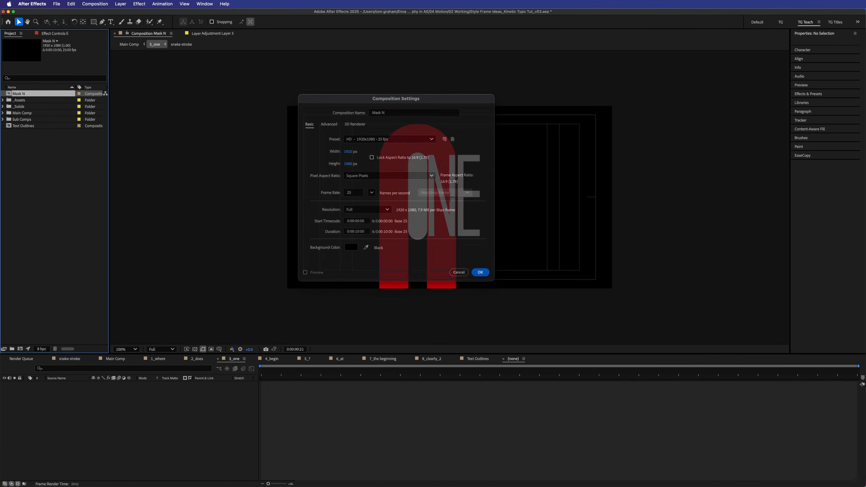
pyautogui.press('Return')
pyautogui.click(111, 22)
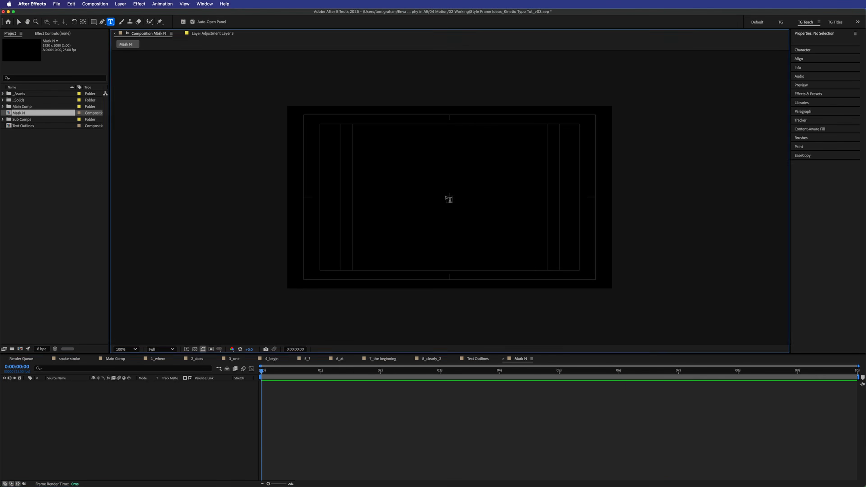
pyautogui.click(445, 197)
pyautogui.write('N')
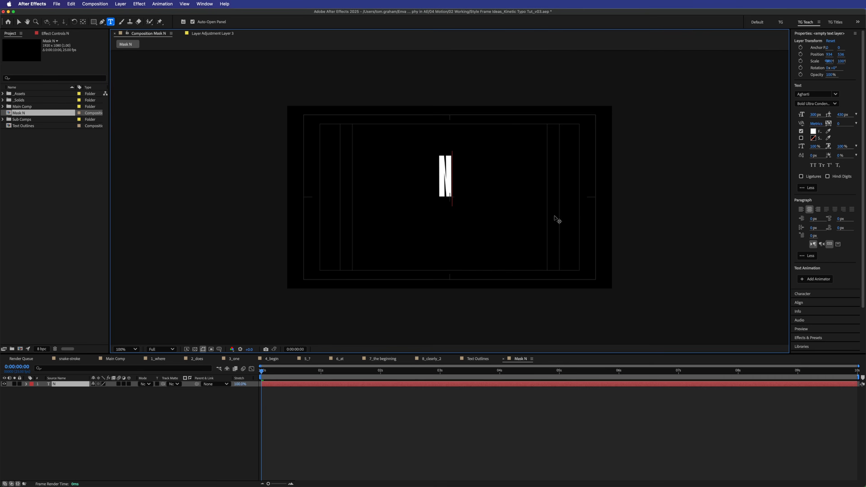
pyautogui.click(408, 420)
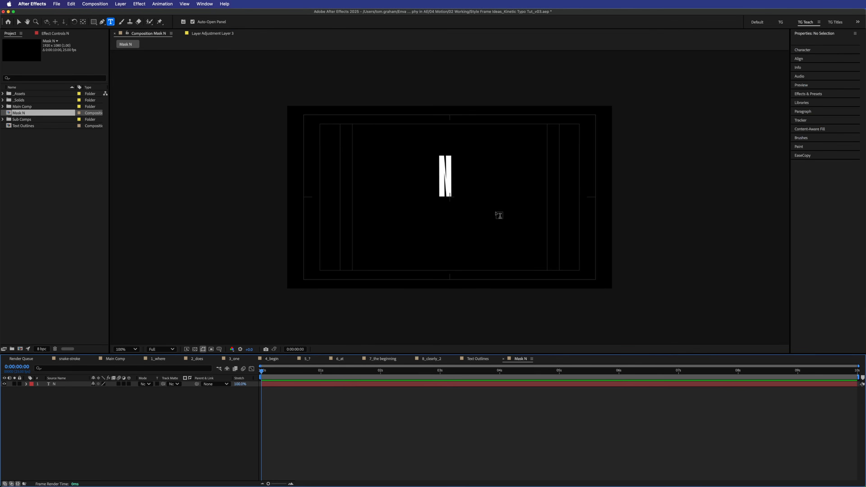
# - Add a mask framing the N text layer
pyautogui.press('v')
pyautogui.click(431, 385)
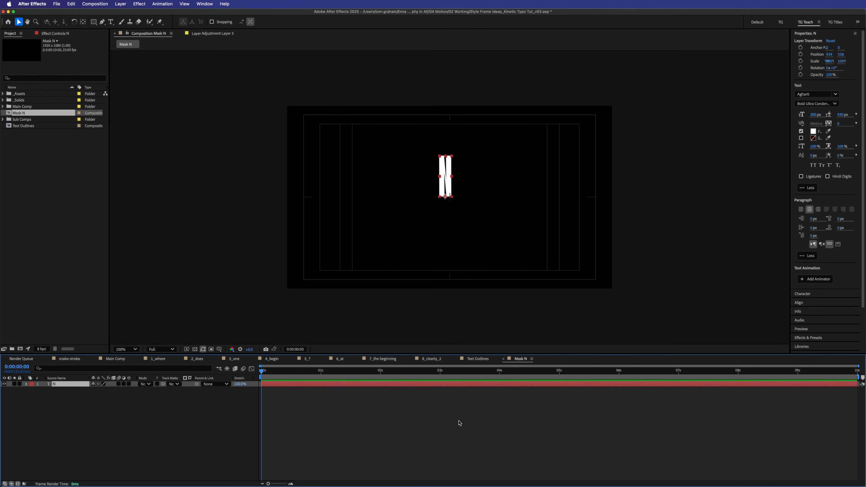
pyautogui.press('super+shift+n')
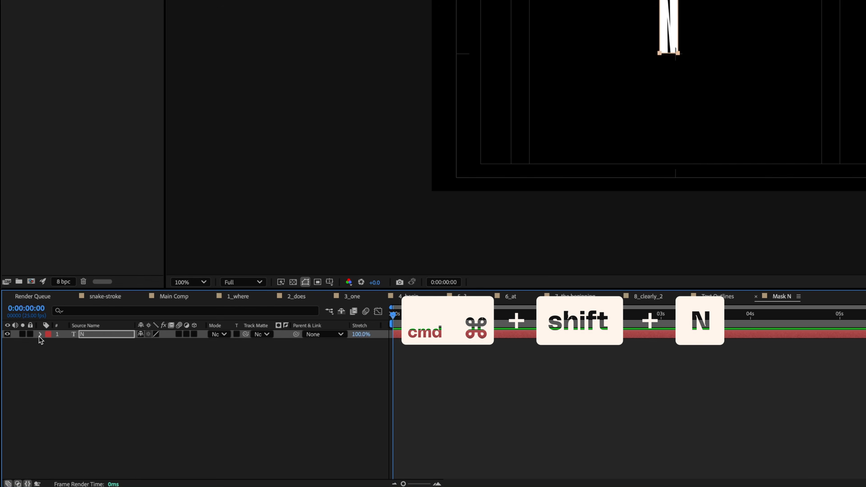
# - Add a Position text animator to the N layer, trying and undoing an offset
pyautogui.click(26, 384)
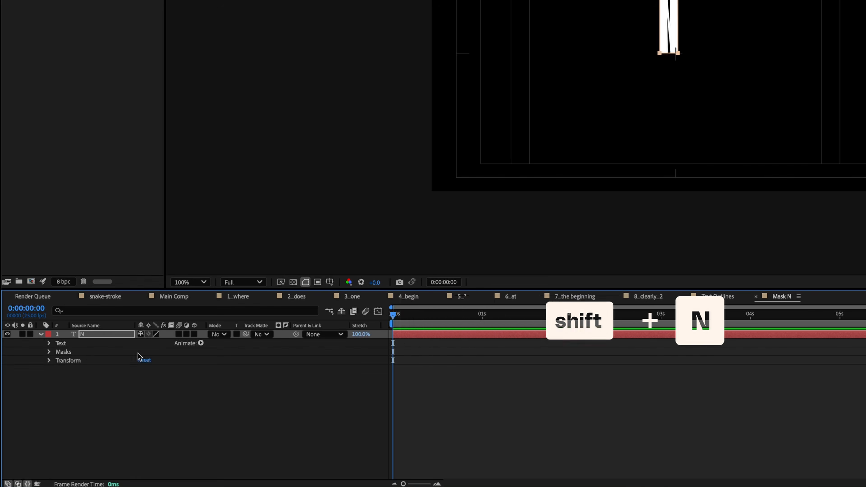
pyautogui.click(201, 343)
pyautogui.click(272, 303)
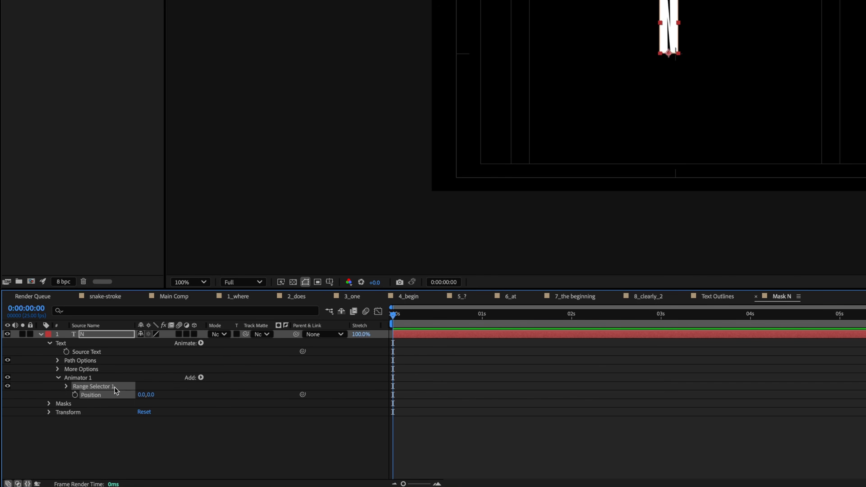
pyautogui.moveTo(153, 397); pyautogui.dragTo(133, 452)
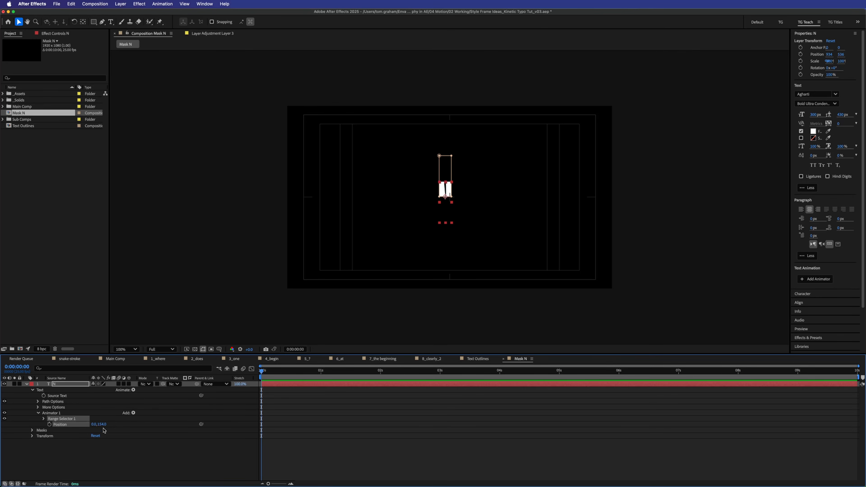
pyautogui.click(89, 447)
pyautogui.click(69, 384)
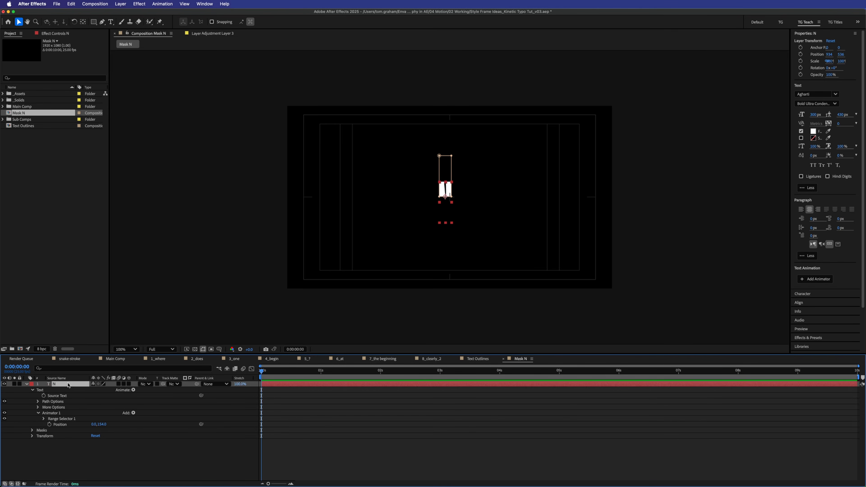
pyautogui.press('super+z')
# - Lower the N layer by scrubbing its Position to 934, 731
pyautogui.click(103, 474)
pyautogui.click(64, 383)
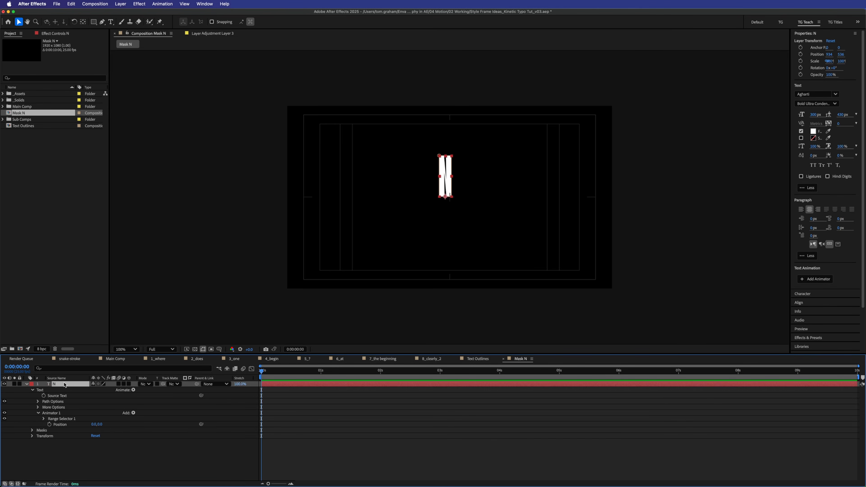
pyautogui.press('p')
pyautogui.moveTo(106, 389); pyautogui.dragTo(215, 446)
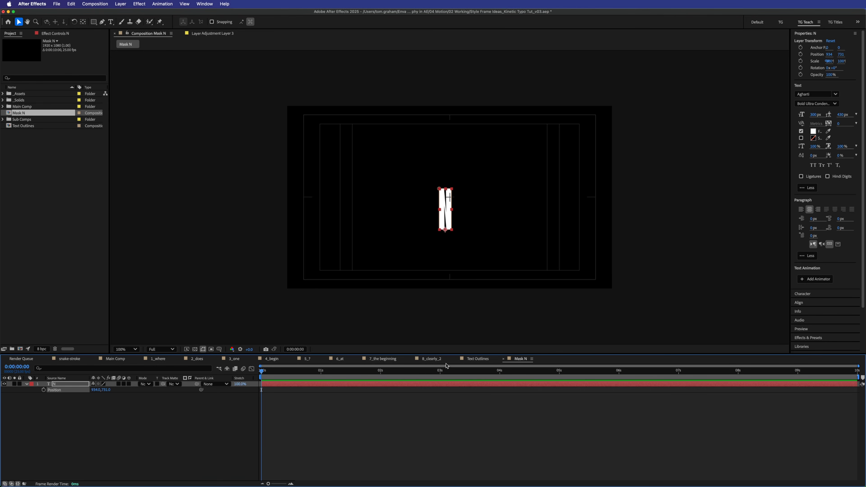
# - Preview the ONE animation in 3_one, checking the frames where the E layer appears
pyautogui.click(234, 360)
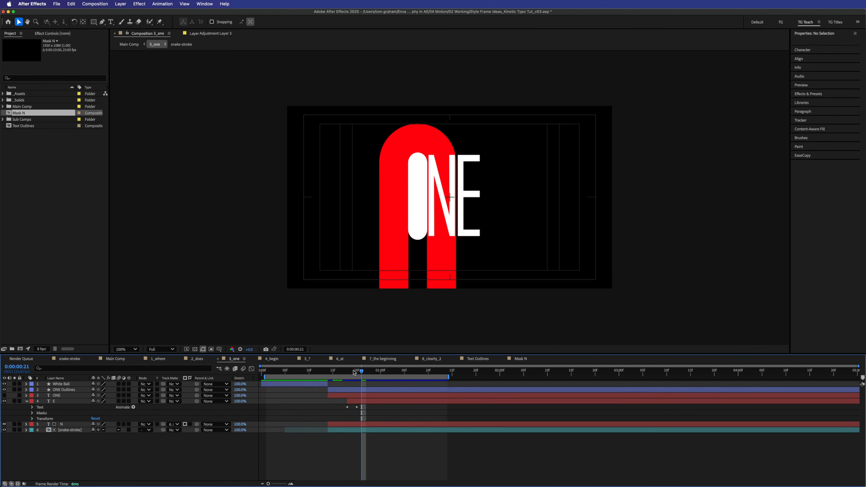
pyautogui.press('space')
pyautogui.moveTo(356, 356)
pyautogui.mouseDown()
pyautogui.moveTo(368, 357)
pyautogui.moveTo(353, 354)
pyautogui.mouseUp()
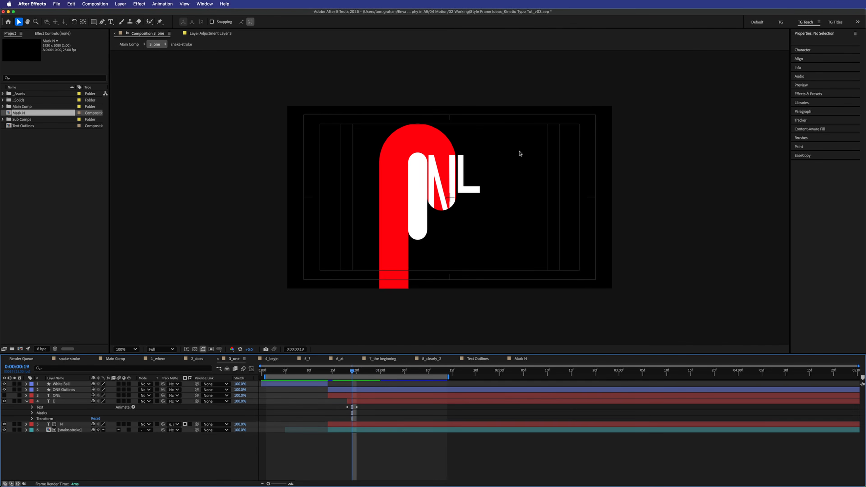
pyautogui.click(369, 401)
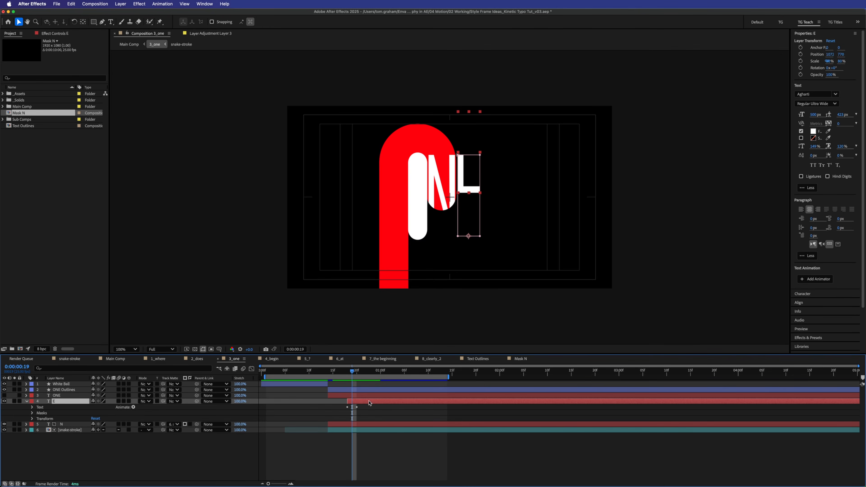
pyautogui.moveTo(342, 373); pyautogui.dragTo(362, 376)
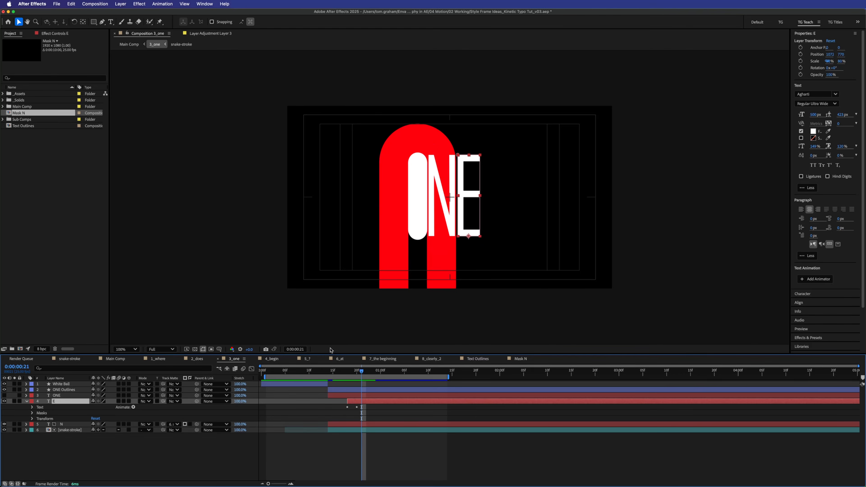
# - Replay the ONE animation from the start, then switch to the 4_begin composition
pyautogui.press('space')
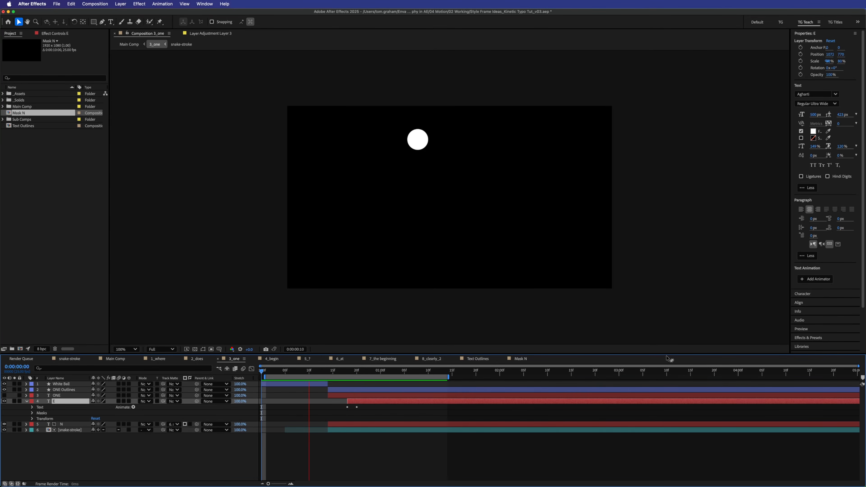
pyautogui.press('space')
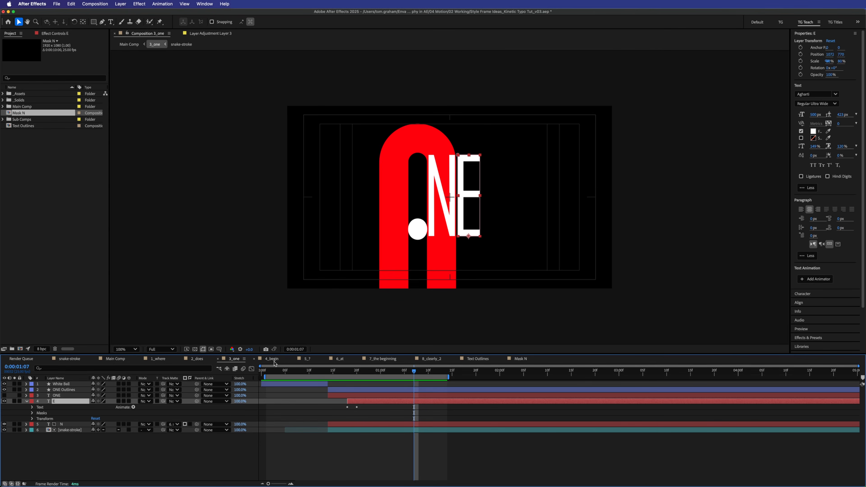
pyautogui.click(273, 359)
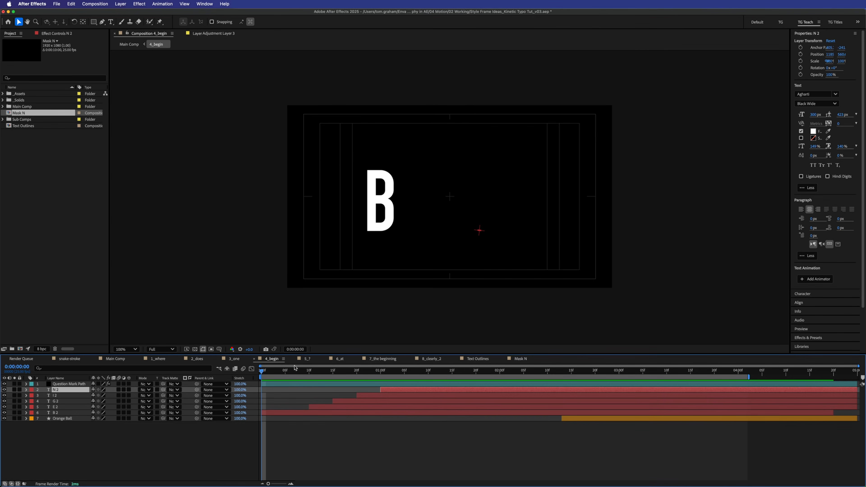
pyautogui.moveTo(295, 368); pyautogui.dragTo(399, 367)
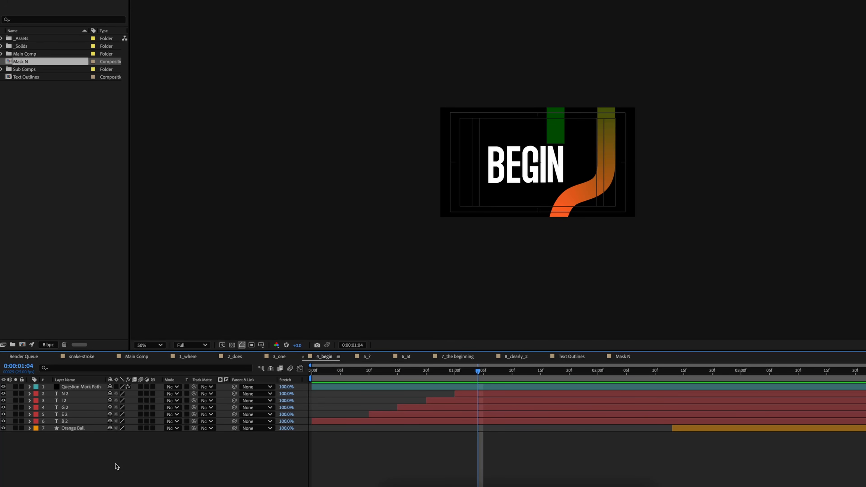
pyautogui.rightClick(60, 228)
# - Create a composition named Text on path containing a text layer reading Path
pyautogui.click(84, 234)
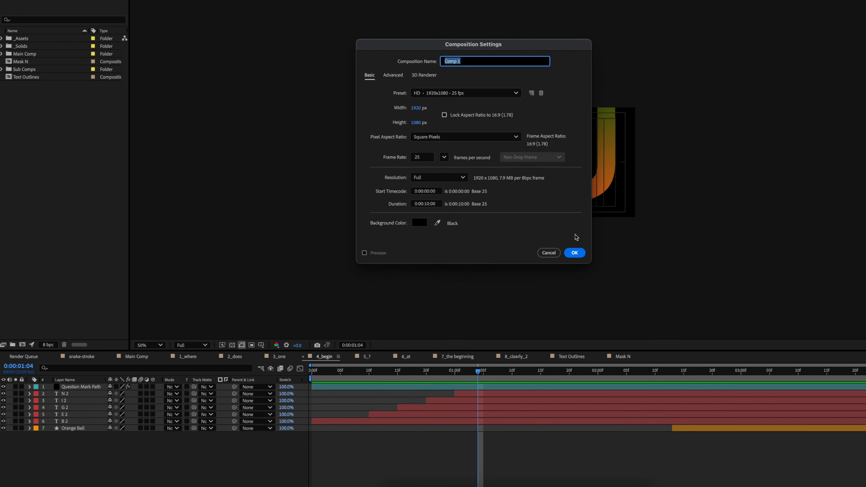
pyautogui.write('Text on path')
pyautogui.press('Return')
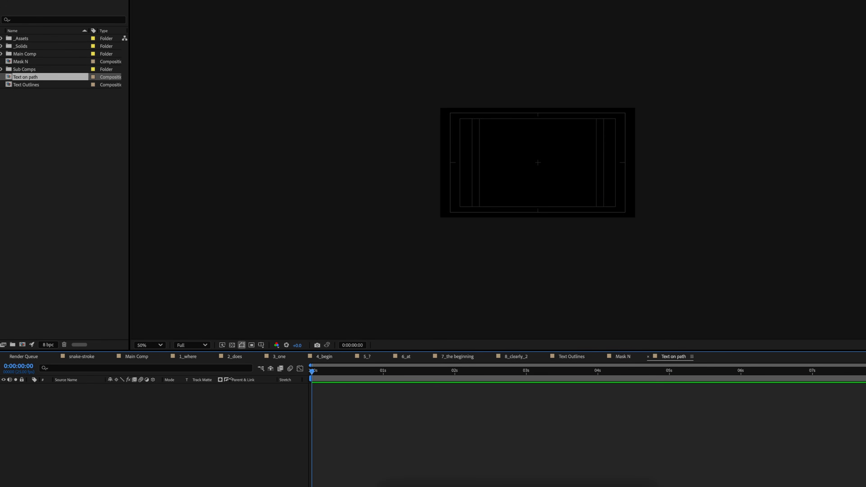
pyautogui.rightClick(188, 412)
pyautogui.moveTo(211, 381)
pyautogui.click(326, 394)
pyautogui.write('Path')
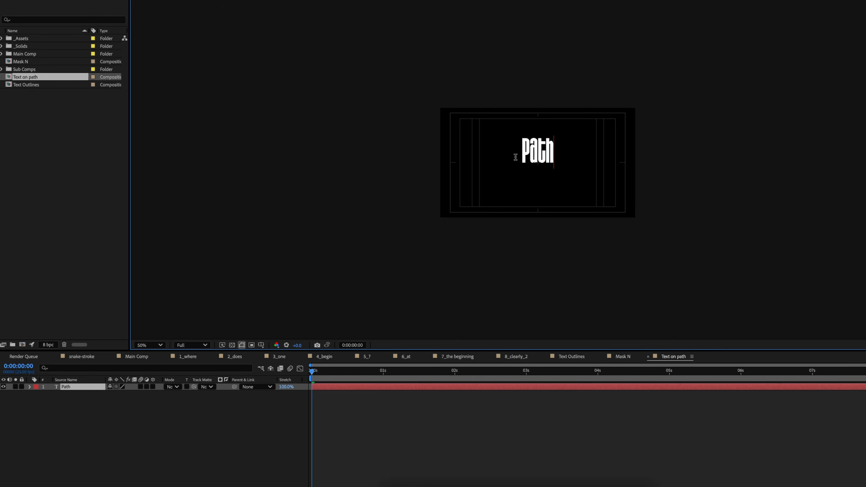
# - Add a null layer and draw a bent mask line with a corner and rising end
pyautogui.rightClick(116, 418)
pyautogui.moveTo(140, 405)
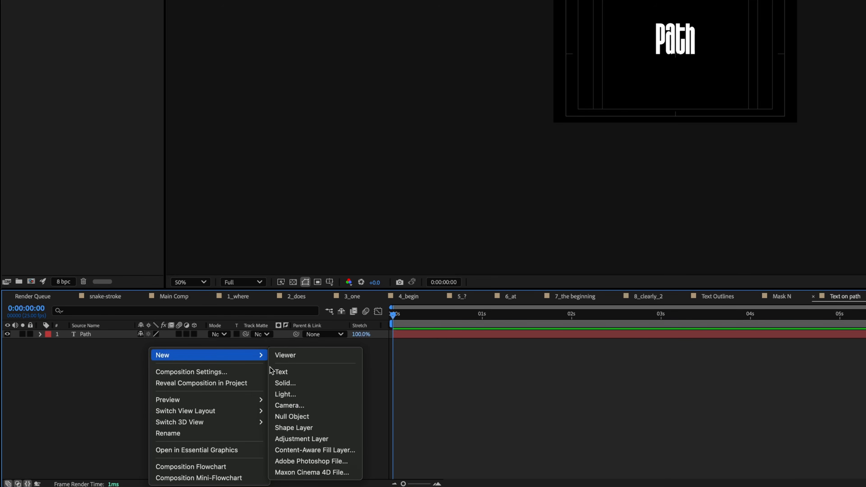
pyautogui.click(329, 416)
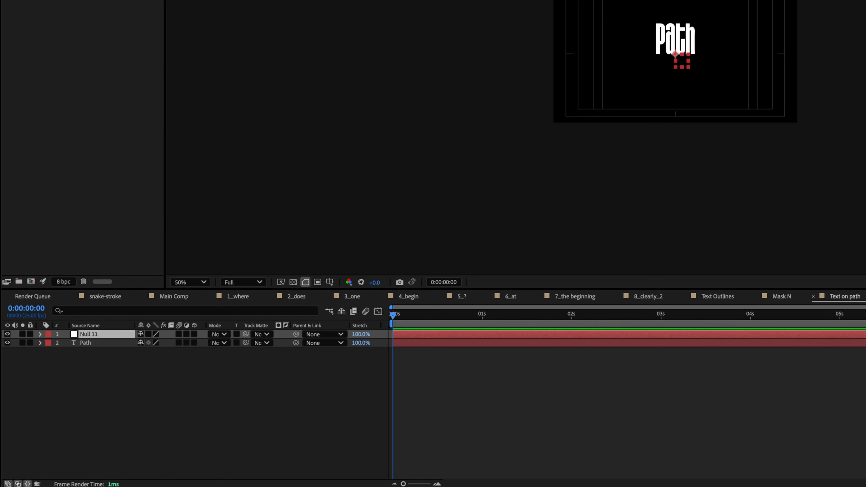
pyautogui.moveTo(678, 63); pyautogui.dragTo(580, 81)
pyautogui.click(740, 80)
pyautogui.click(770, 16)
# - Paste the null's Mask 1 path onto the Path text layer
pyautogui.click(226, 412)
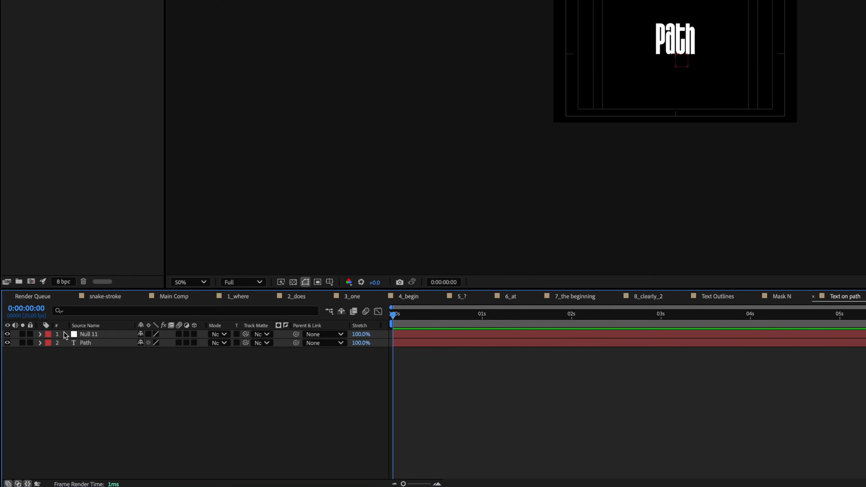
pyautogui.click(40, 334)
pyautogui.click(48, 343)
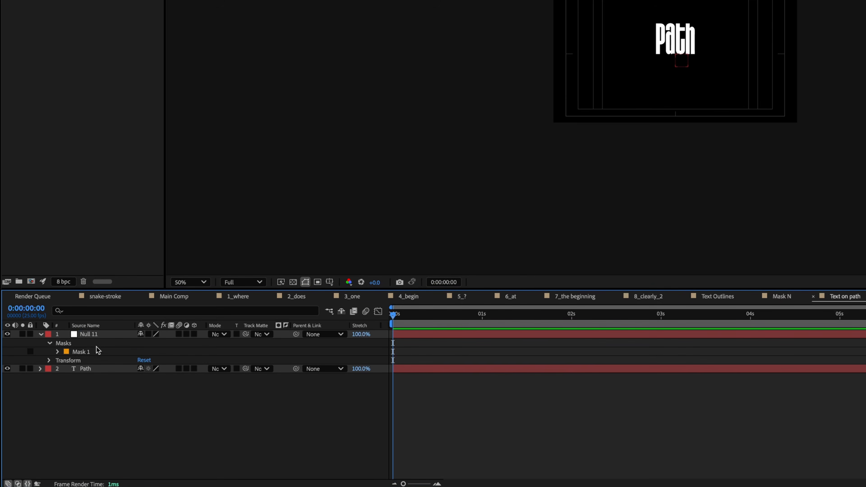
pyautogui.click(97, 351)
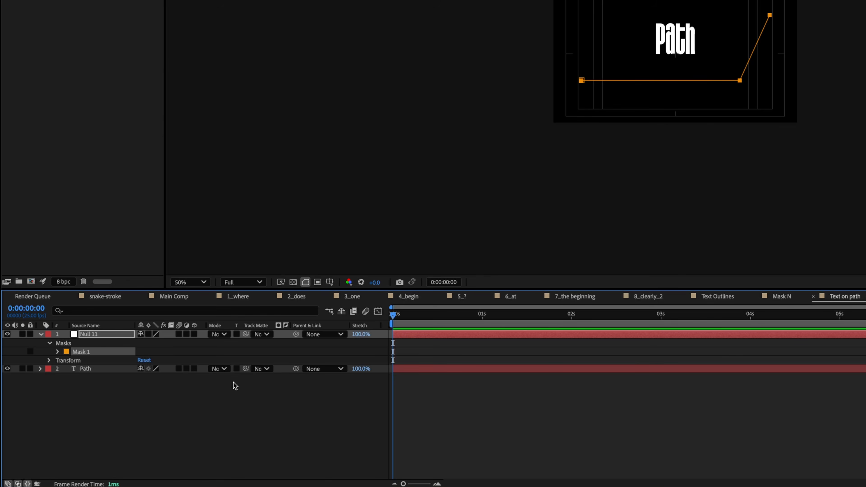
pyautogui.click(100, 369)
pyautogui.press('super+v')
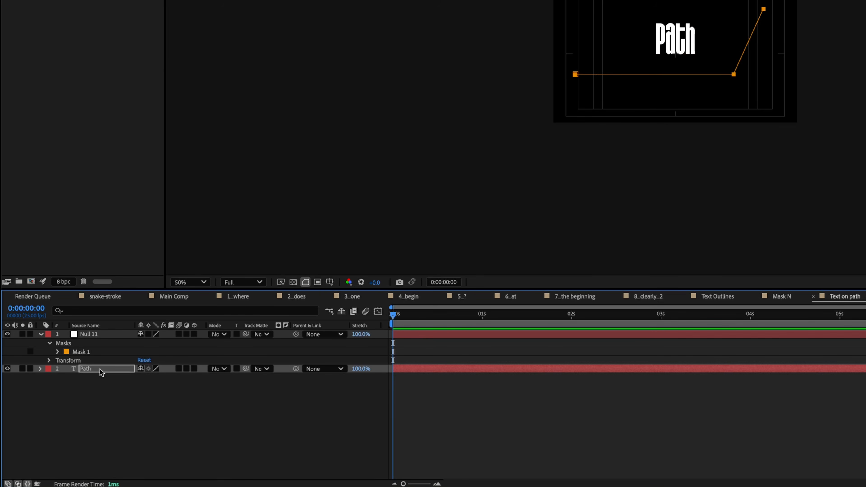
# - Delete the Null 11 layer and expand the Path layer's text Path Options
pyautogui.click(40, 369)
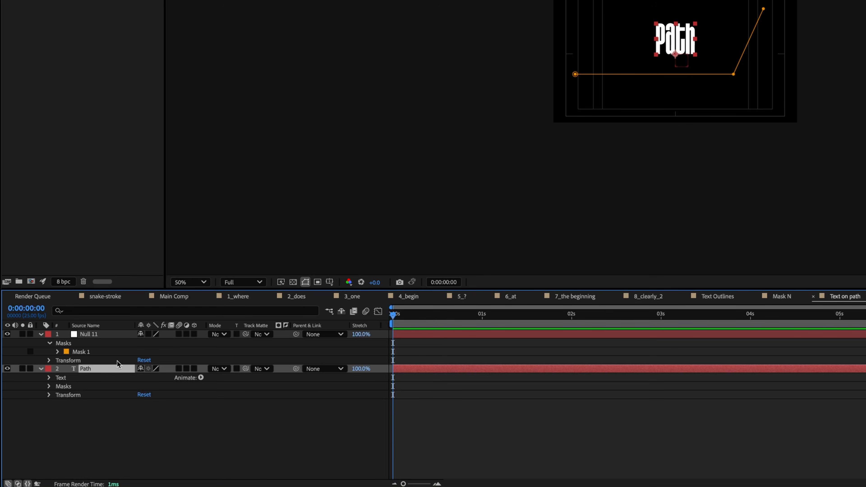
pyautogui.click(85, 395)
pyautogui.click(98, 335)
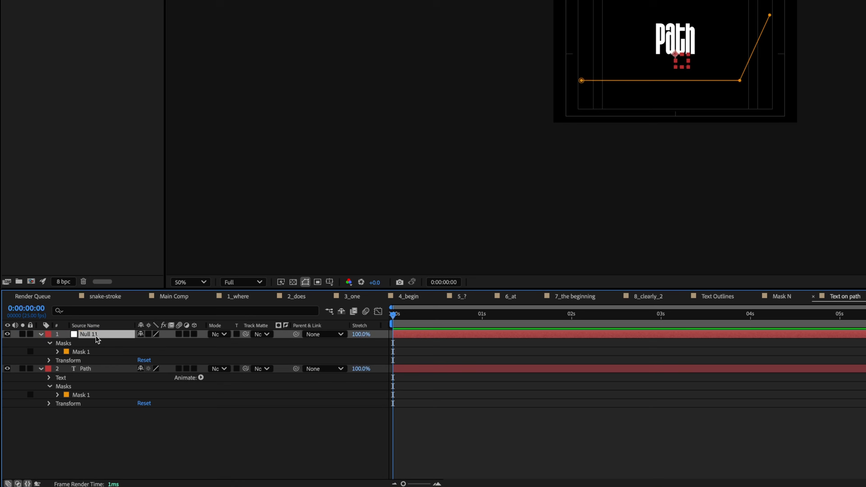
pyautogui.press('Delete')
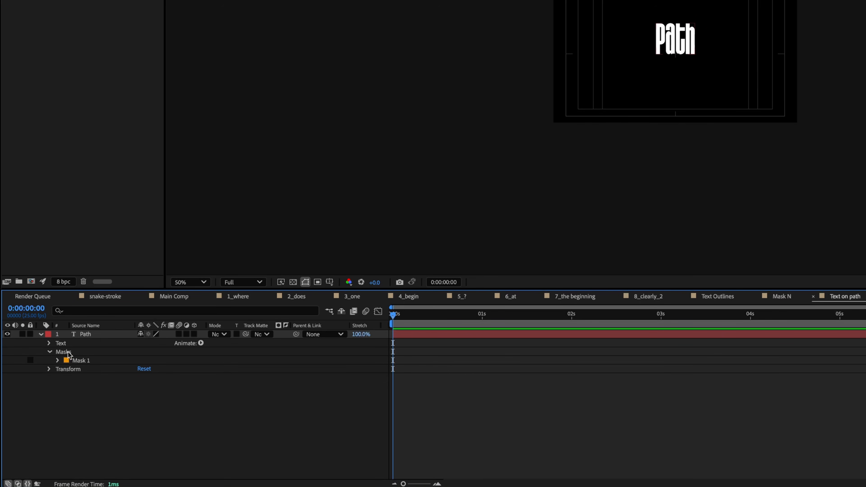
pyautogui.click(49, 343)
pyautogui.click(58, 361)
# - Attach the Path text to Mask 1 and slide it along the line via First Margin
pyautogui.click(182, 369)
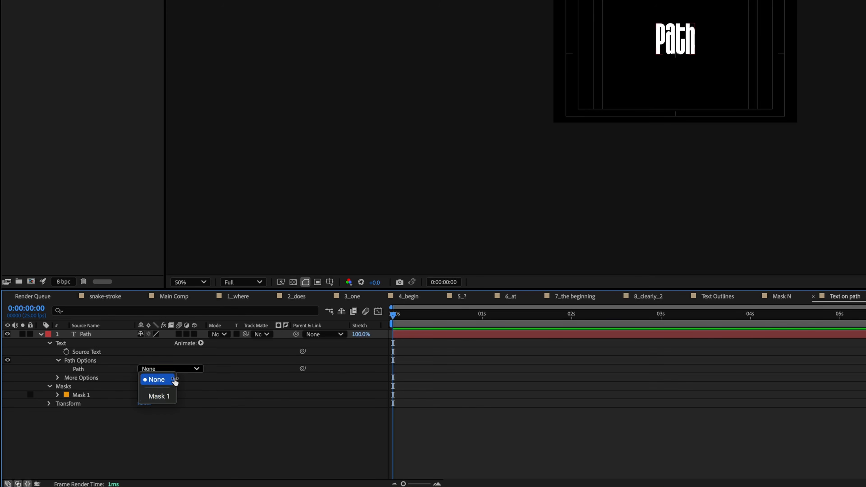
pyautogui.click(162, 400)
pyautogui.moveTo(141, 403); pyautogui.dragTo(160, 407)
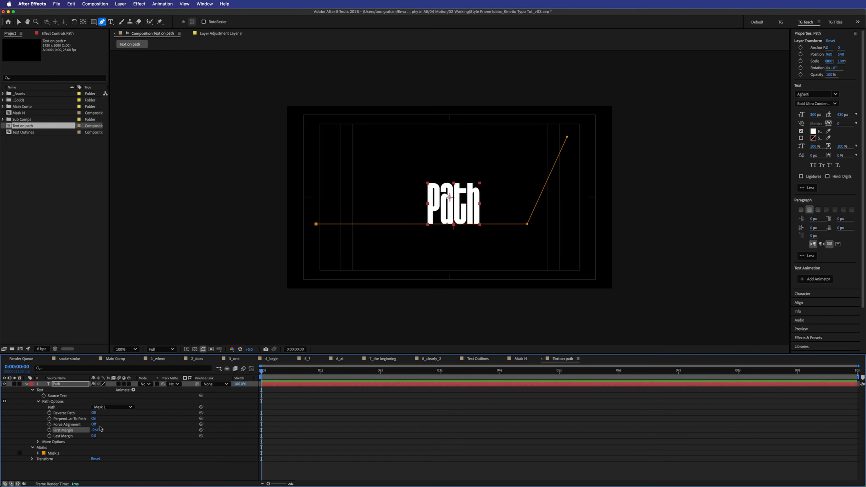
pyautogui.moveTo(95, 429)
pyautogui.mouseDown()
pyautogui.moveTo(82, 432)
pyautogui.moveTo(284, 437)
pyautogui.moveTo(412, 421)
pyautogui.moveTo(307, 420)
pyautogui.moveTo(351, 416)
pyautogui.moveTo(110, 470)
pyautogui.moveTo(42, 466)
pyautogui.moveTo(92, 436)
pyautogui.mouseUp()
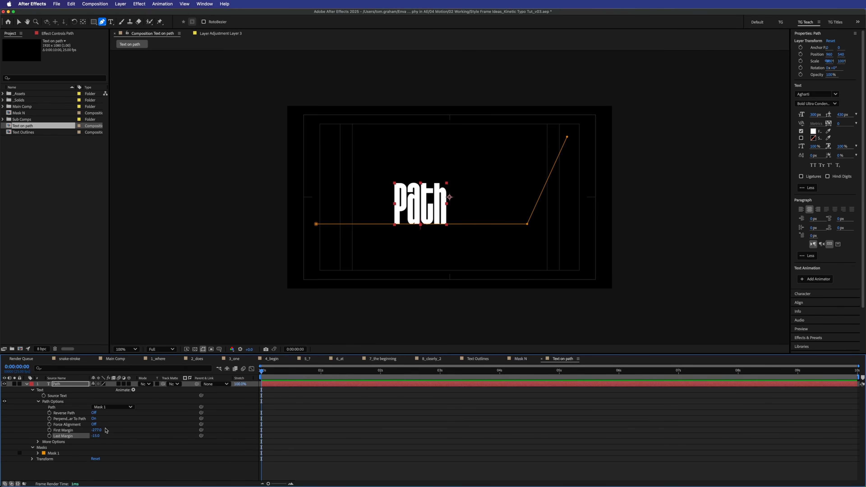
# - Turn Force Alignment and Perpendicular To Path off, and set First Margin onto the horizontal stretch
pyautogui.click(93, 424)
pyautogui.moveTo(97, 430); pyautogui.dragTo(392, 391)
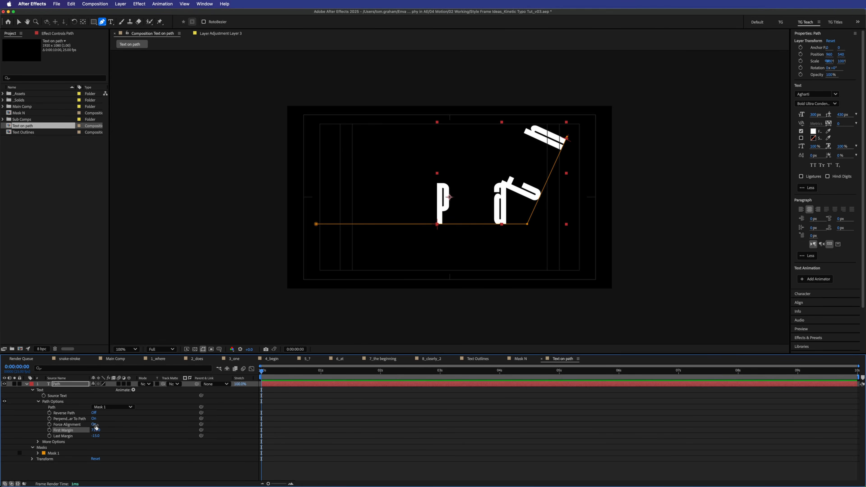
pyautogui.click(95, 425)
pyautogui.click(94, 419)
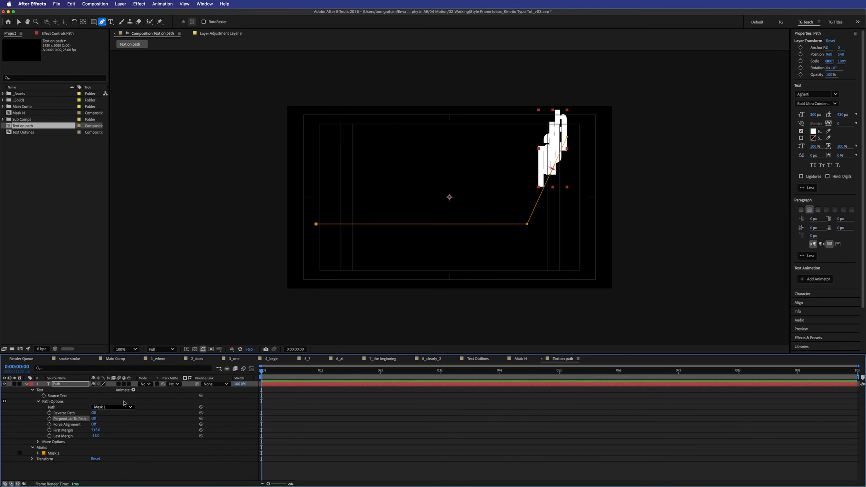
pyautogui.moveTo(95, 430); pyautogui.dragTo(131, 430)
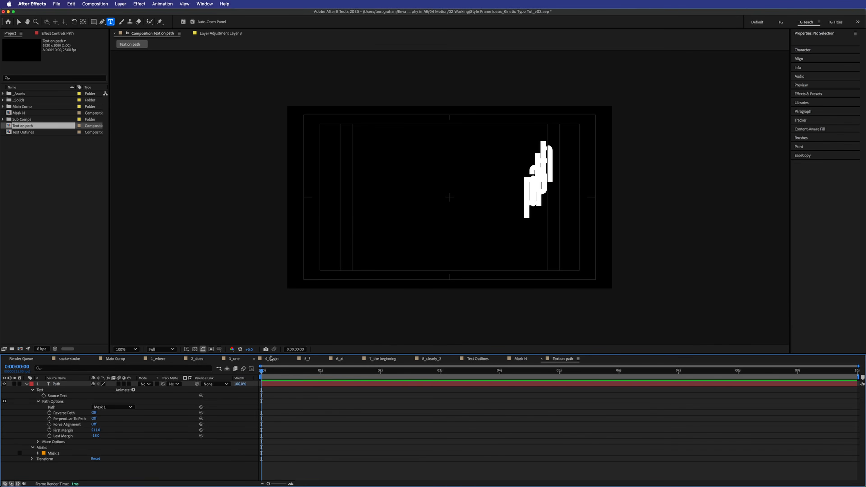
# - Raise the Path text's tracking to 327, turn Reverse Path on, and readjust First Margin
pyautogui.doubleClick(293, 384)
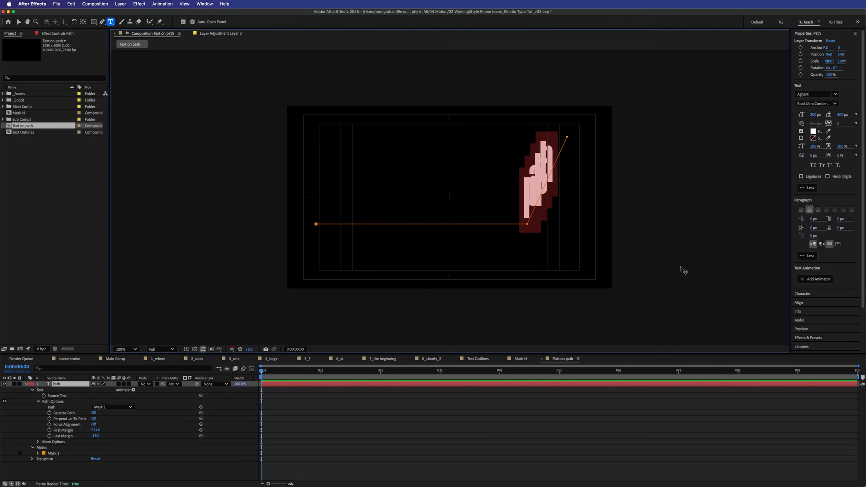
pyautogui.moveTo(839, 127); pyautogui.dragTo(855, 45)
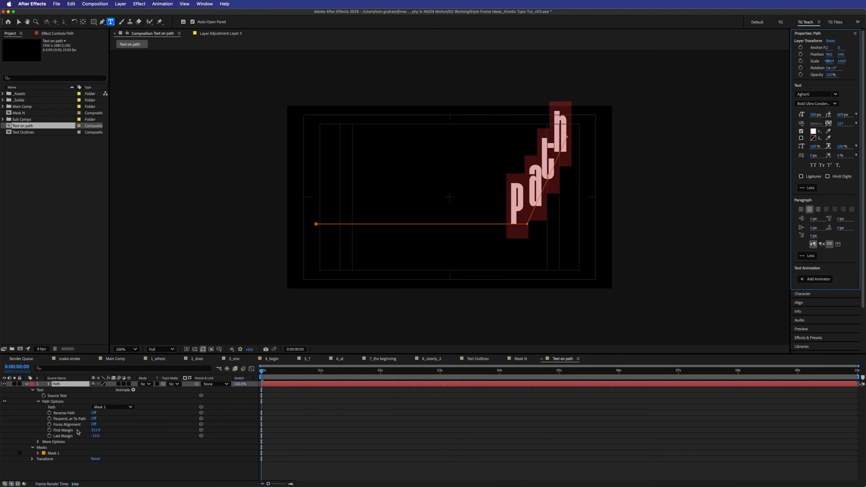
pyautogui.moveTo(96, 430); pyautogui.dragTo(1, 392)
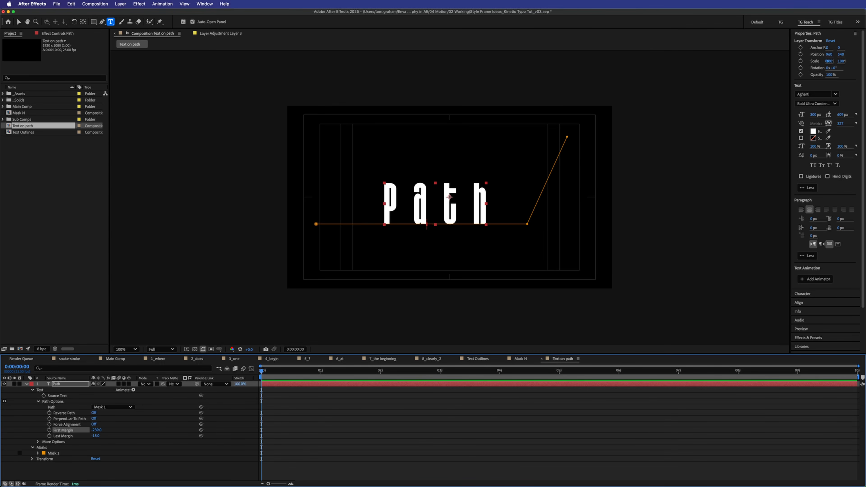
pyautogui.click(94, 413)
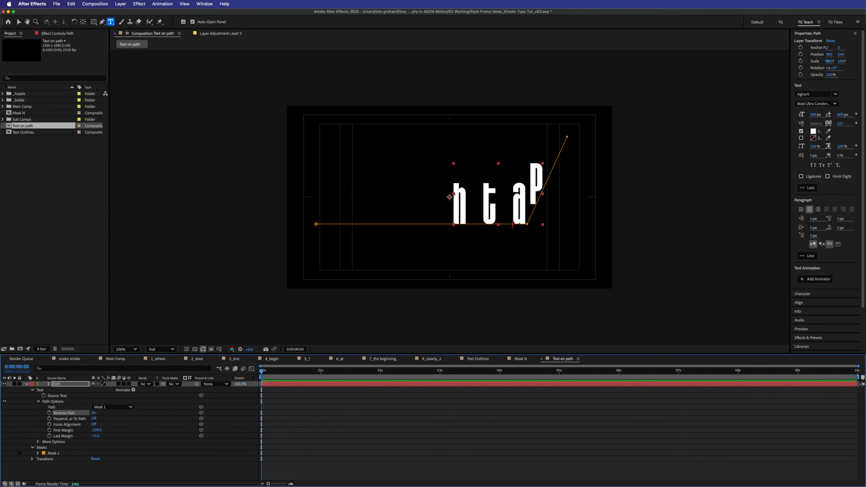
pyautogui.moveTo(96, 430); pyautogui.dragTo(253, 433)
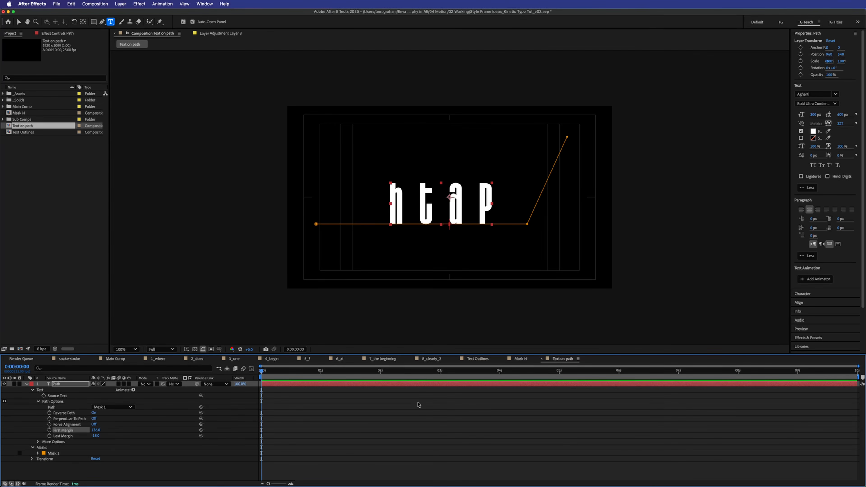
# - In the 4_begin comp, go to where only BE remains and select letter layers N 2 through B 2
pyautogui.click(273, 359)
pyautogui.moveTo(366, 372); pyautogui.dragTo(471, 371)
pyautogui.click(453, 391)
pyautogui.keyDown('shift'); pyautogui.click(449, 412); pyautogui.keyUp('shift')
# - Reveal the letters' First Margin keyframes and scrub through the BEGIN animation
pyautogui.press('u')
pyautogui.click(485, 402)
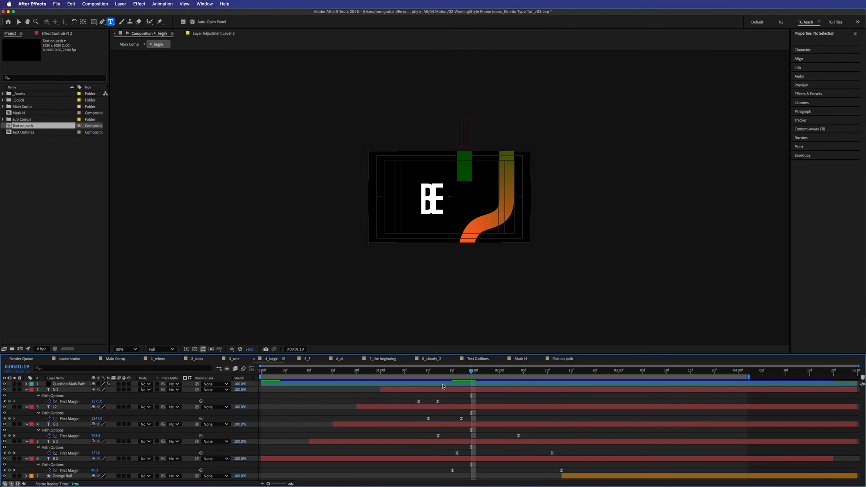
pyautogui.moveTo(404, 372); pyautogui.dragTo(440, 384)
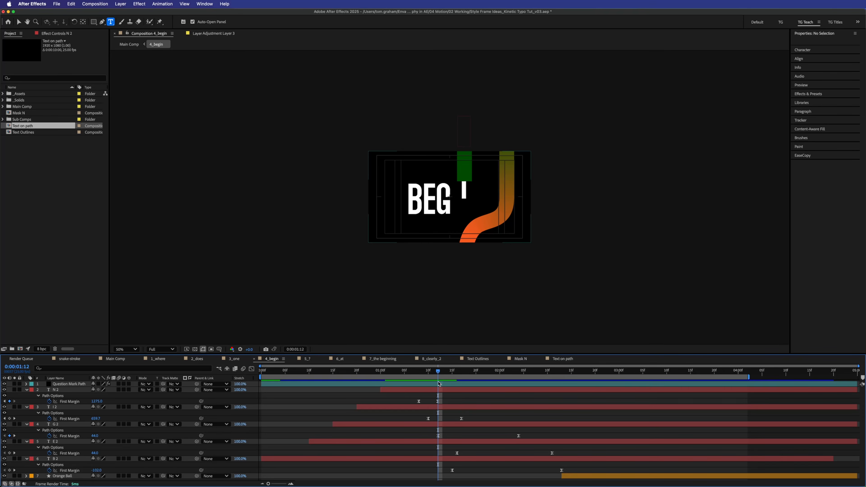
pyautogui.click(435, 373)
pyautogui.moveTo(435, 376); pyautogui.dragTo(461, 374)
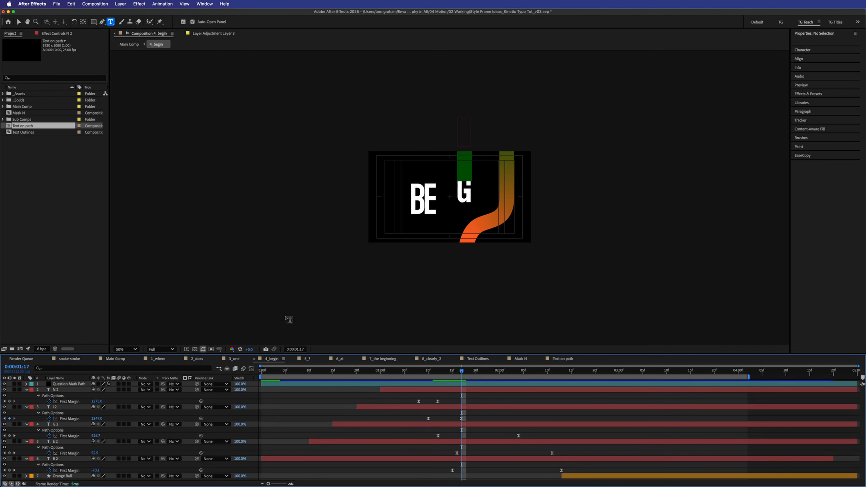
# - Move E 2's First Margin keyframe earlier to 0:00:01:16 and preview the BEGIN animation
pyautogui.click(88, 442)
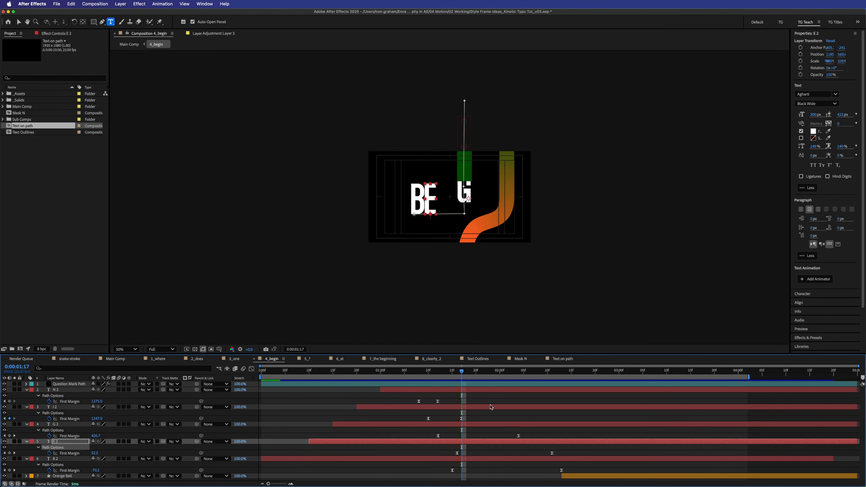
pyautogui.click(462, 456)
pyautogui.moveTo(456, 454)
pyautogui.mouseDown()
pyautogui.moveTo(467, 455)
pyautogui.moveTo(419, 454)
pyautogui.moveTo(441, 454)
pyautogui.mouseUp()
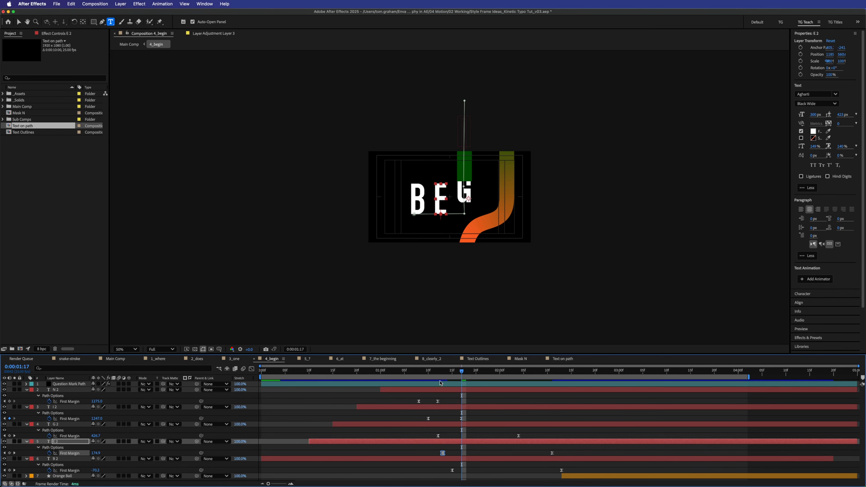
pyautogui.moveTo(430, 371); pyautogui.dragTo(402, 378)
pyautogui.press('space')
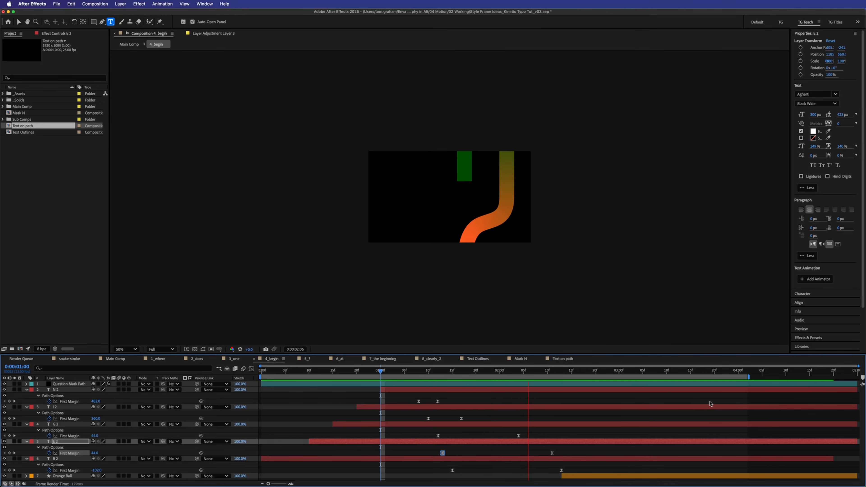
pyautogui.press('space')
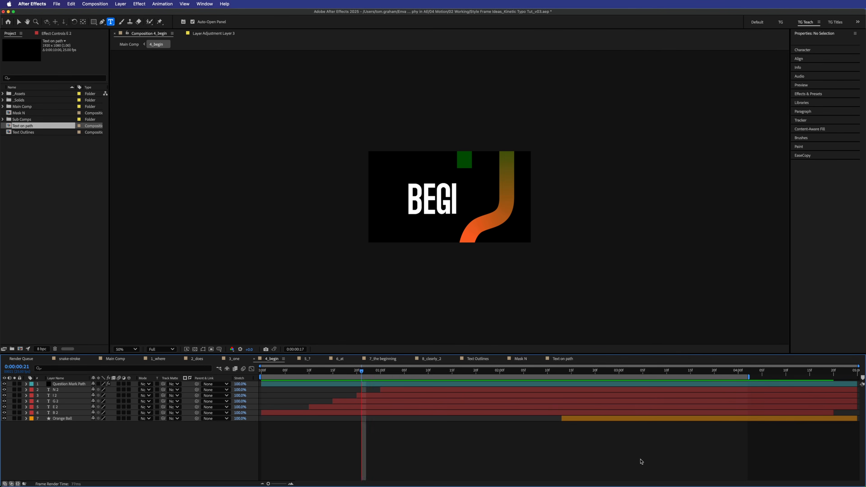
pyautogui.press('space')
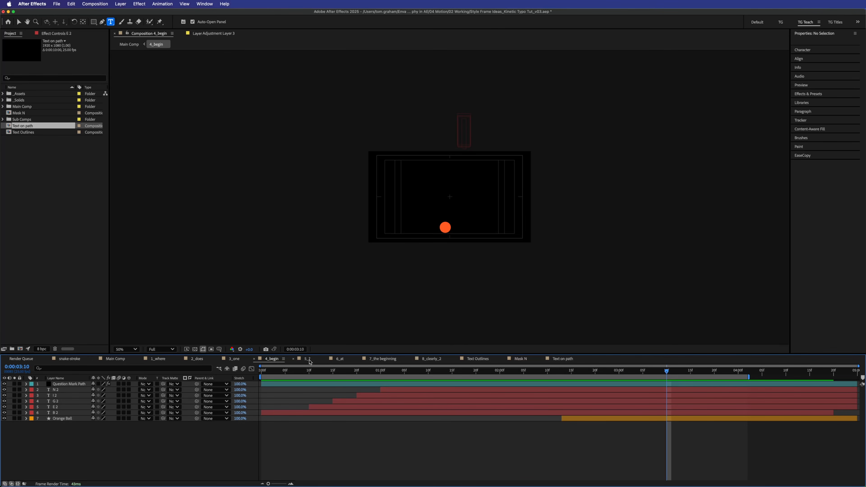
# - Preview the 5_? composition's question mark from the start
pyautogui.click(307, 359)
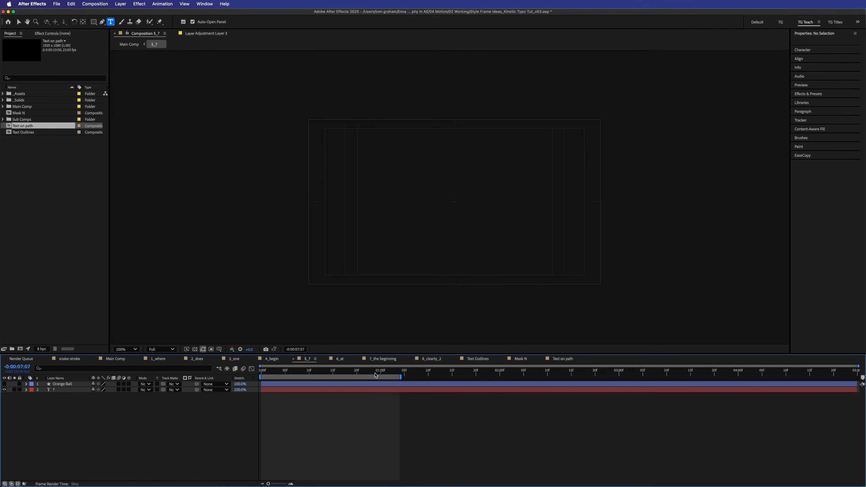
pyautogui.moveTo(369, 369); pyautogui.dragTo(261, 370)
pyautogui.press('space')
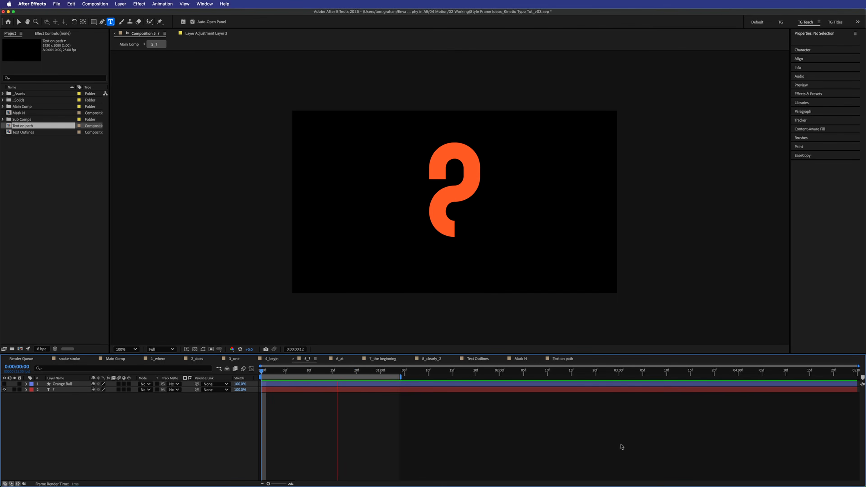
pyautogui.press('space')
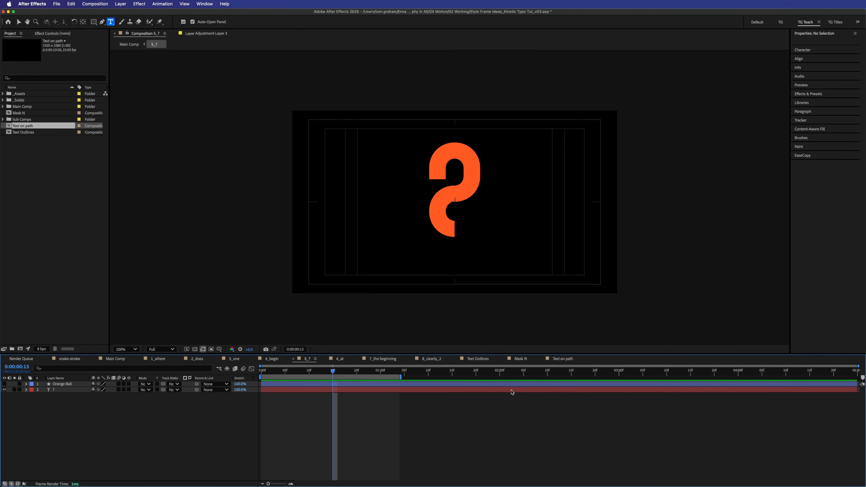
# - Inspect the 4_begin and 5_? layers in Main Comp near 0:00:07:08, then reopen 5_? with the transparency grid
pyautogui.click(117, 359)
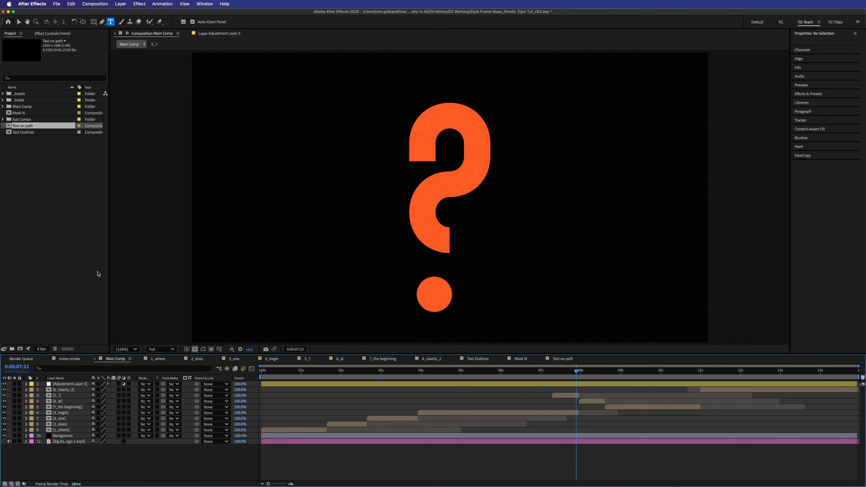
pyautogui.moveTo(561, 373)
pyautogui.mouseDown()
pyautogui.moveTo(544, 372)
pyautogui.moveTo(559, 372)
pyautogui.mouseUp()
pyautogui.press('/')
pyautogui.click(557, 412)
pyautogui.click(563, 397)
pyautogui.click(562, 414)
pyautogui.click(566, 397)
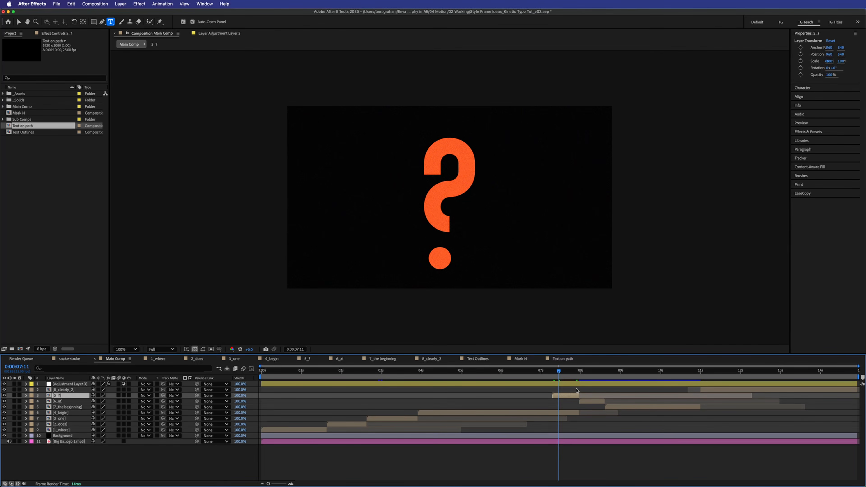
pyautogui.click(308, 360)
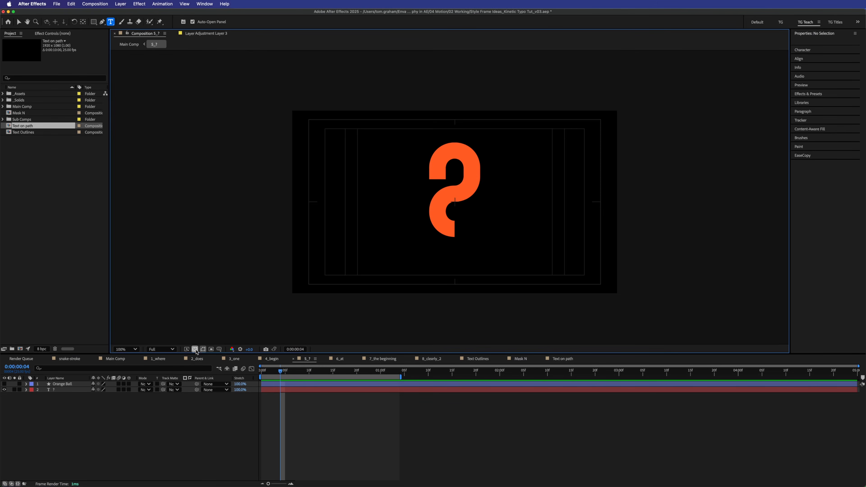
pyautogui.click(195, 349)
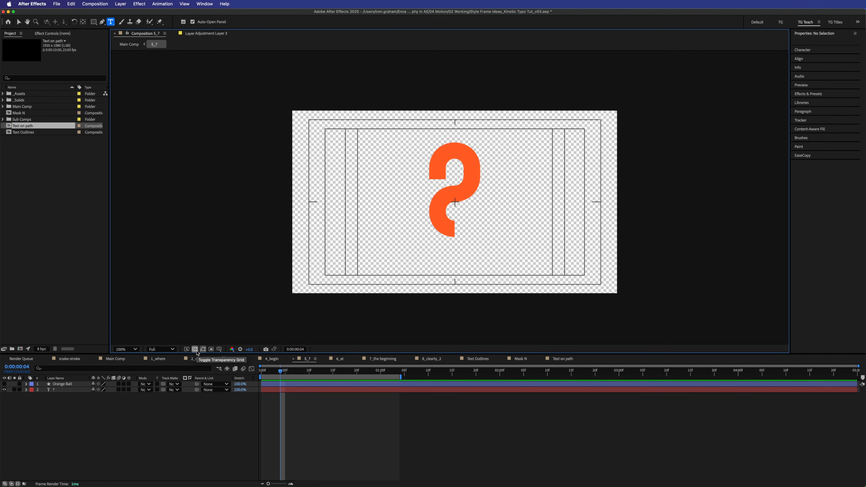
# - Try the ? layer's Mask 1 in Subtract mode, set it back to Add, and return to Main Comp
pyautogui.click(71, 390)
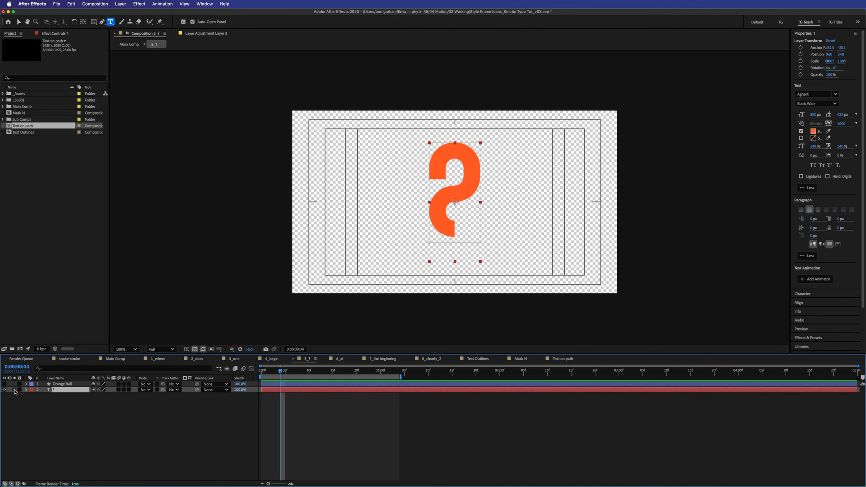
pyautogui.press('m')
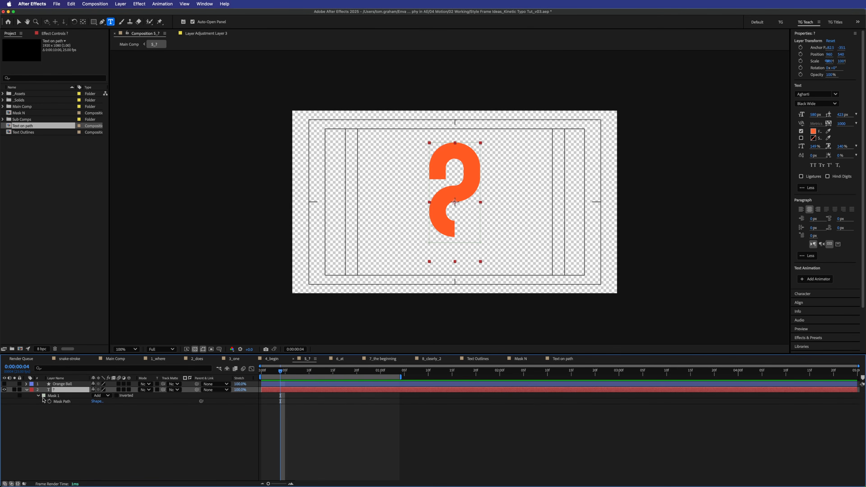
pyautogui.click(104, 396)
pyautogui.click(111, 417)
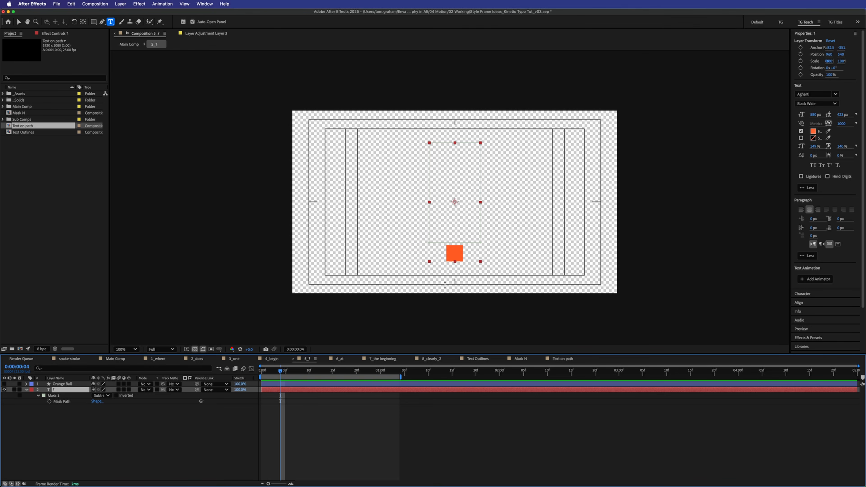
pyautogui.click(102, 395)
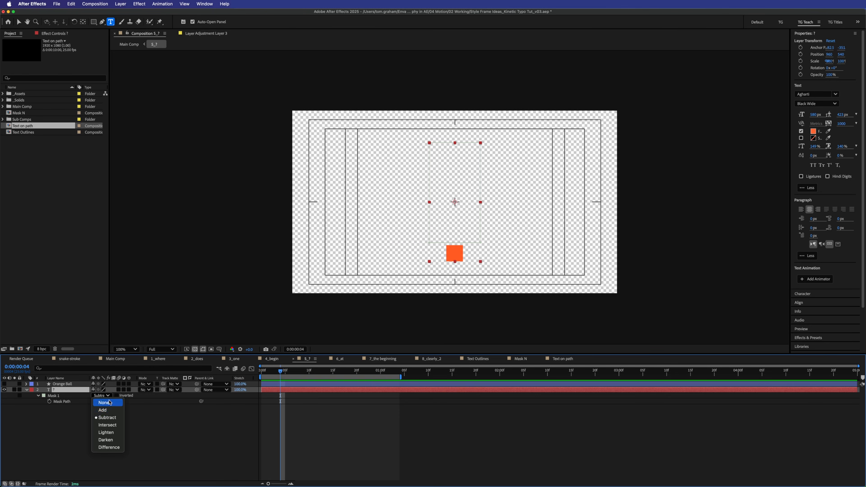
pyautogui.click(112, 411)
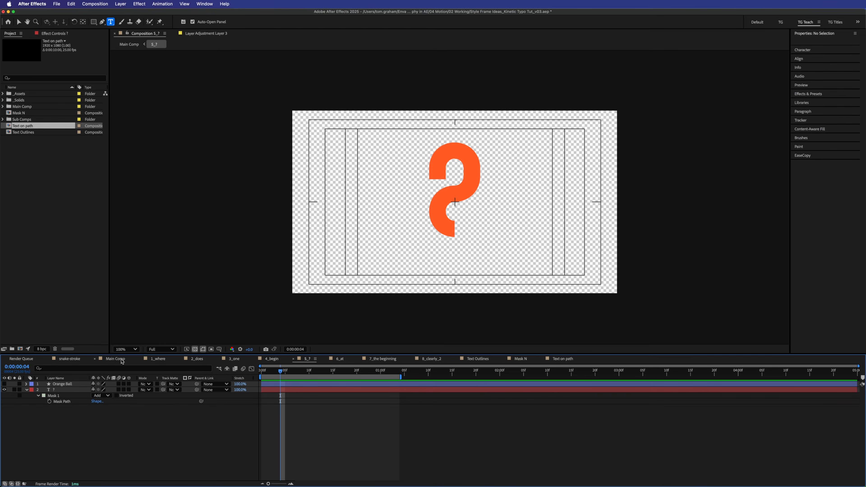
pyautogui.click(115, 358)
pyautogui.click(524, 413)
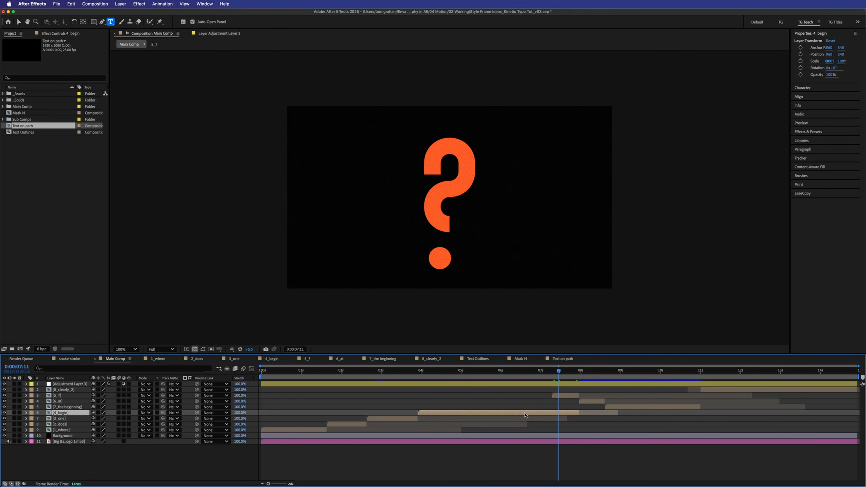
pyautogui.click(273, 359)
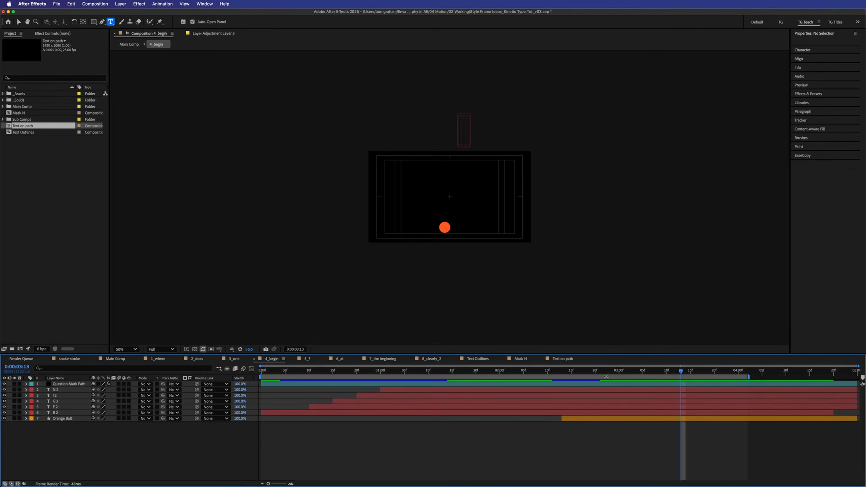
pyautogui.click(567, 418)
pyautogui.moveTo(539, 371); pyautogui.dragTo(681, 370)
pyautogui.press('/')
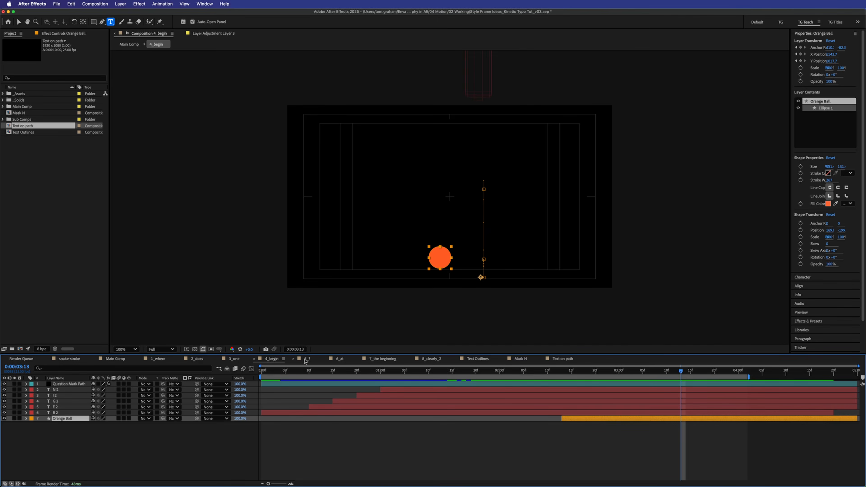
pyautogui.click(306, 360)
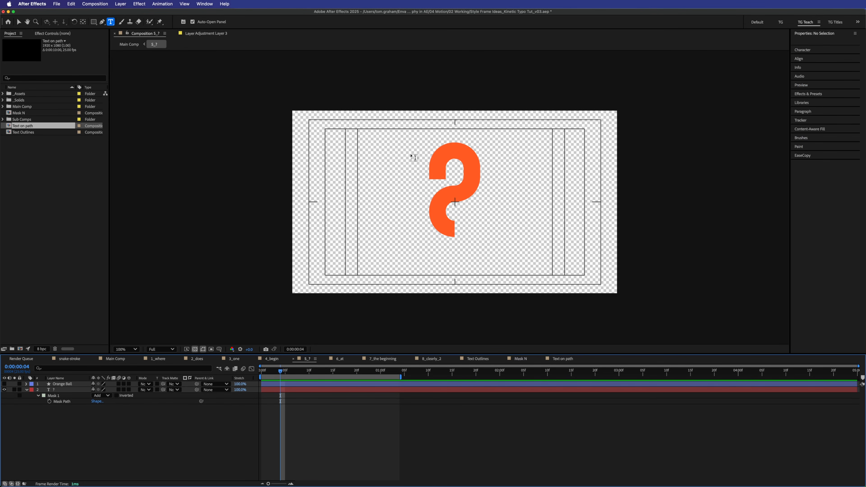
pyautogui.click(115, 359)
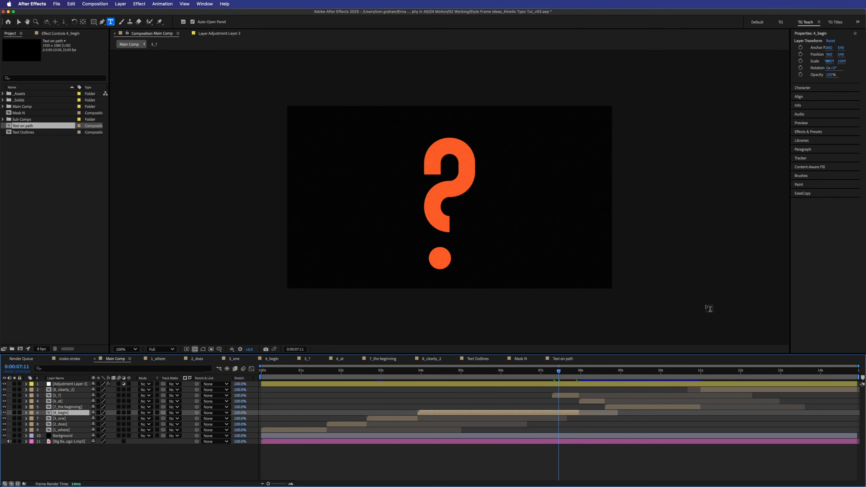
pyautogui.moveTo(559, 373); pyautogui.dragTo(542, 372)
pyautogui.press('space')
pyautogui.press('space')
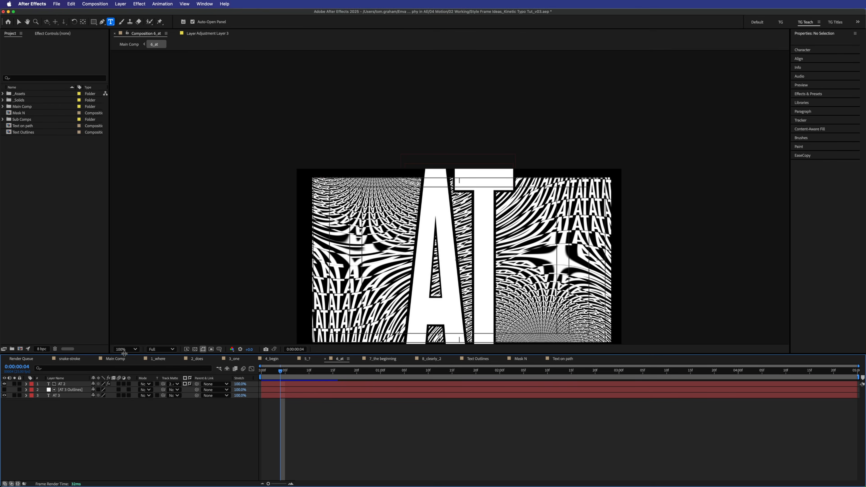
# - With the 6_at composition open, open the viewer's magnification menu
pyautogui.click(125, 349)
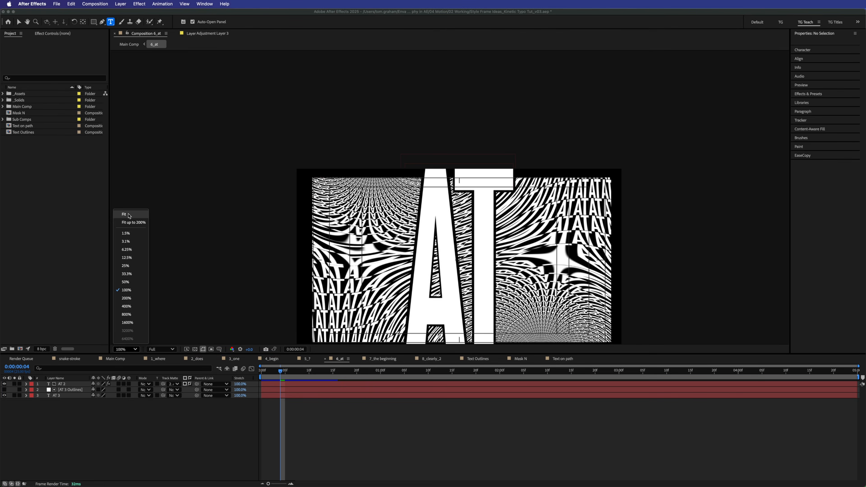
# - Fit the 6_at comp to the viewer and toggle the AT 3 and AT 2 layers to compare
pyautogui.click(125, 214)
pyautogui.click(65, 434)
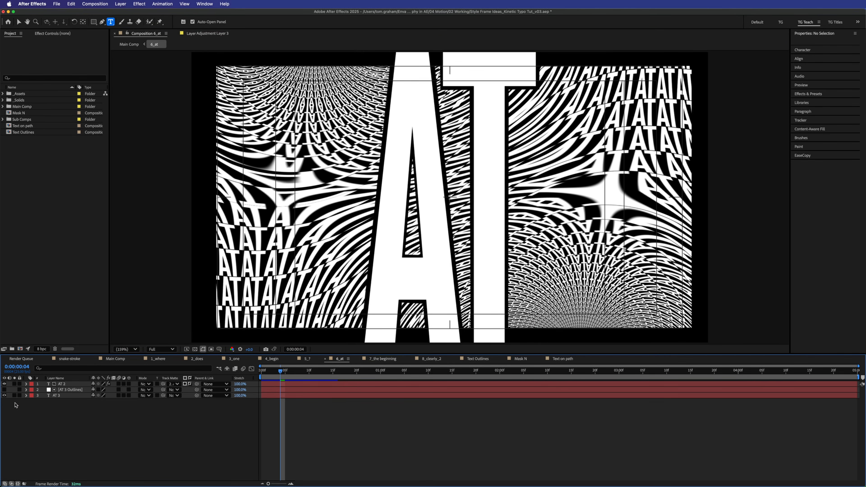
pyautogui.click(4, 396)
pyautogui.click(4, 396)
pyautogui.click(4, 383)
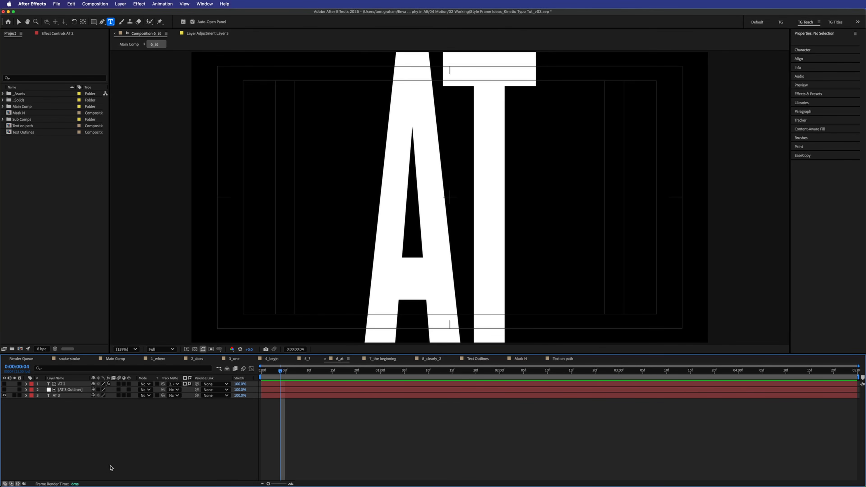
# - Select AT 2, make it visible again, and show its effect settings
pyautogui.click(73, 384)
pyautogui.click(5, 385)
pyautogui.click(5, 384)
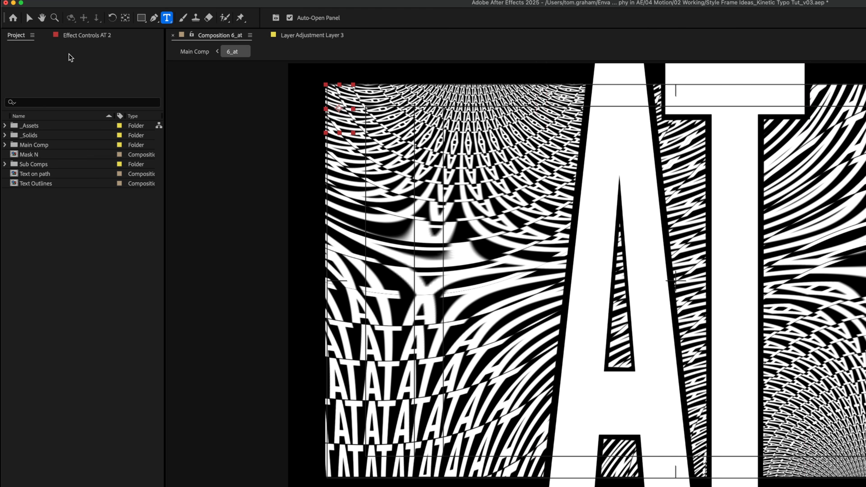
pyautogui.click(55, 34)
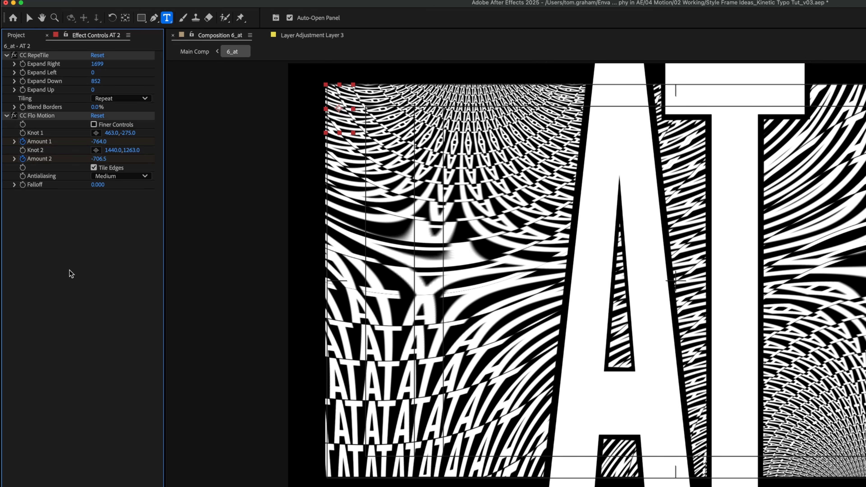
# - Turn off CC Flo Motion and CC RepeTile on AT 2, then re-enable RepeTile and adjust its Expand Right/Down tiling
pyautogui.click(15, 115)
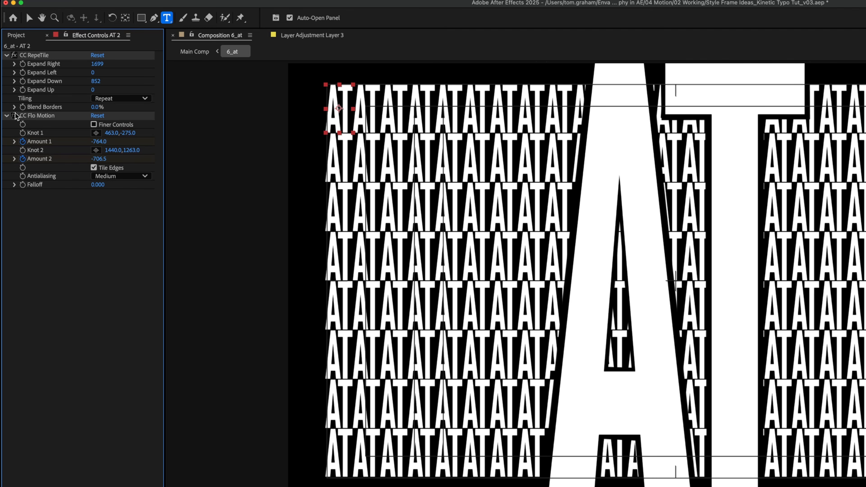
pyautogui.click(15, 55)
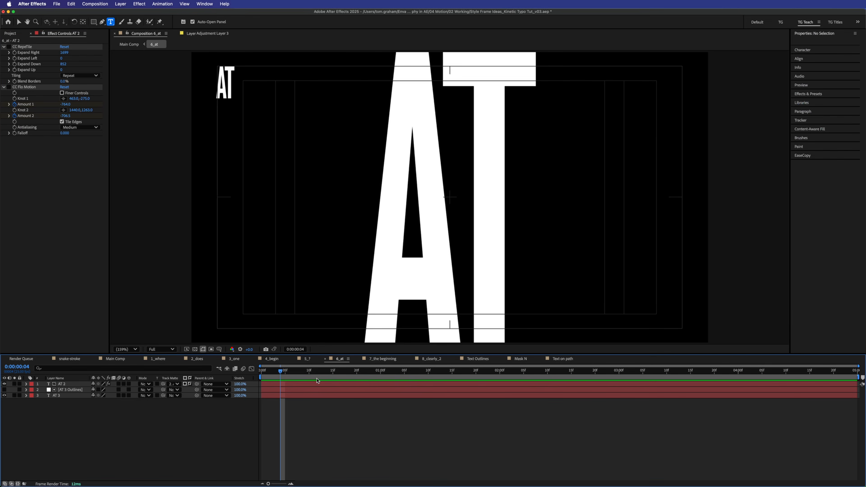
pyautogui.click(312, 385)
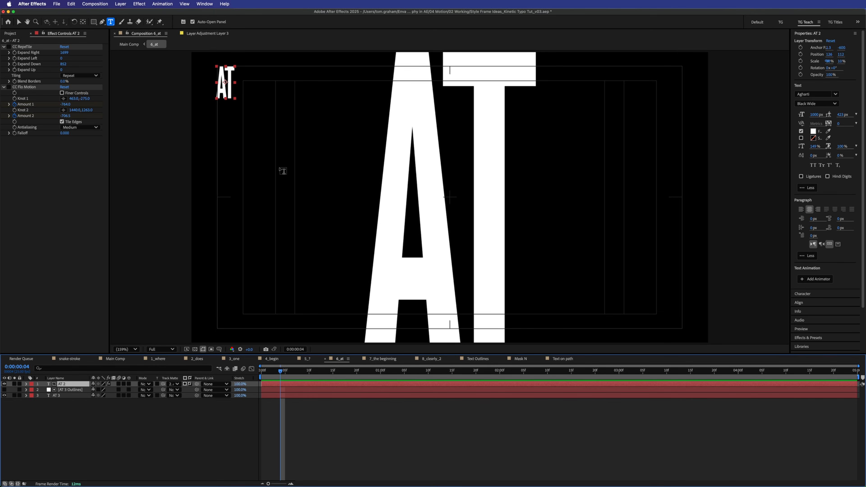
pyautogui.click(9, 47)
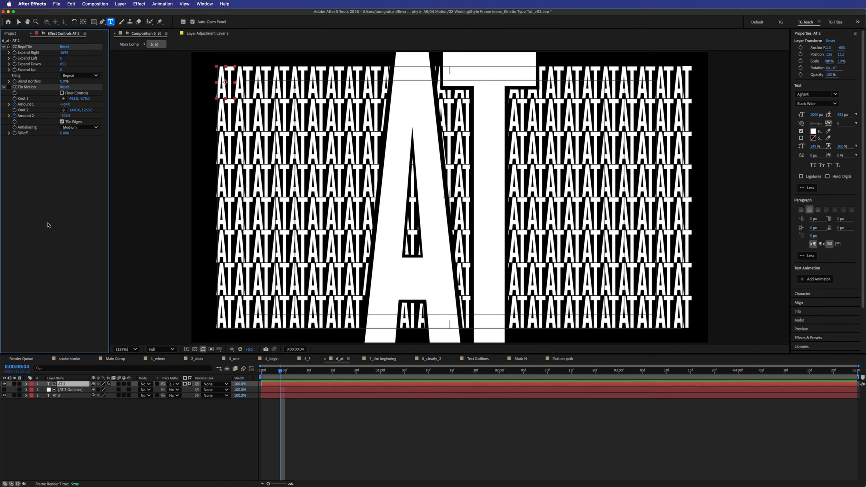
pyautogui.moveTo(64, 53); pyautogui.dragTo(84, 94)
pyautogui.moveTo(64, 53); pyautogui.dragTo(81, 130)
pyautogui.press('super+z')
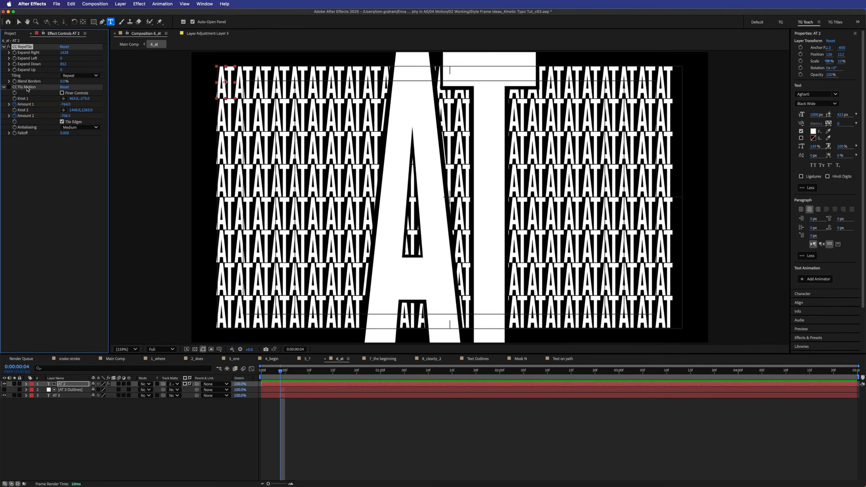
# - Re-enable CC Flo Motion on the tiled AT pattern at the first frame and select its Amount field
pyautogui.click(9, 87)
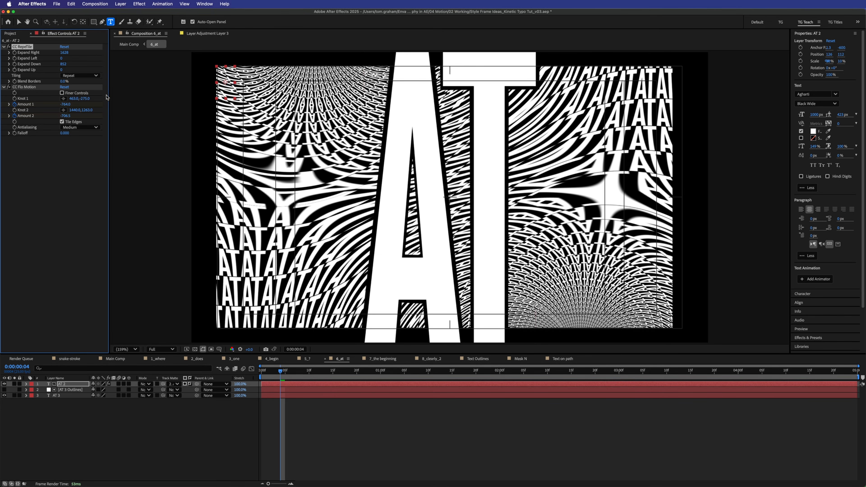
pyautogui.press('Home')
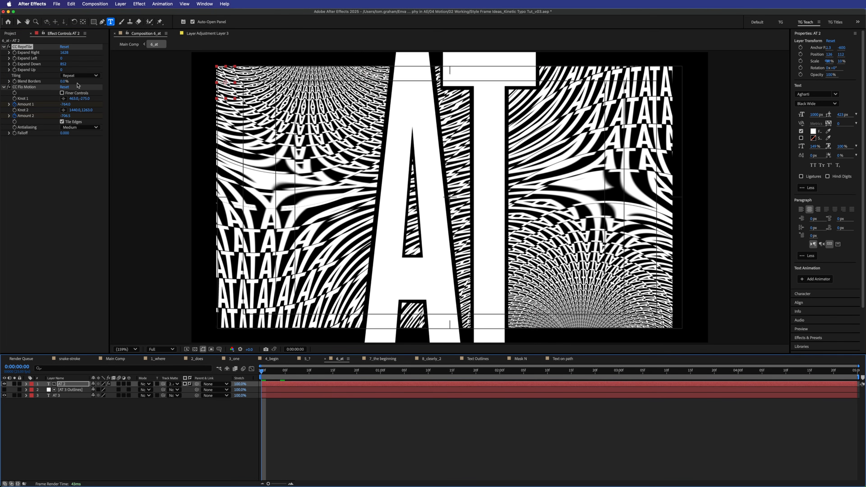
pyautogui.click(78, 86)
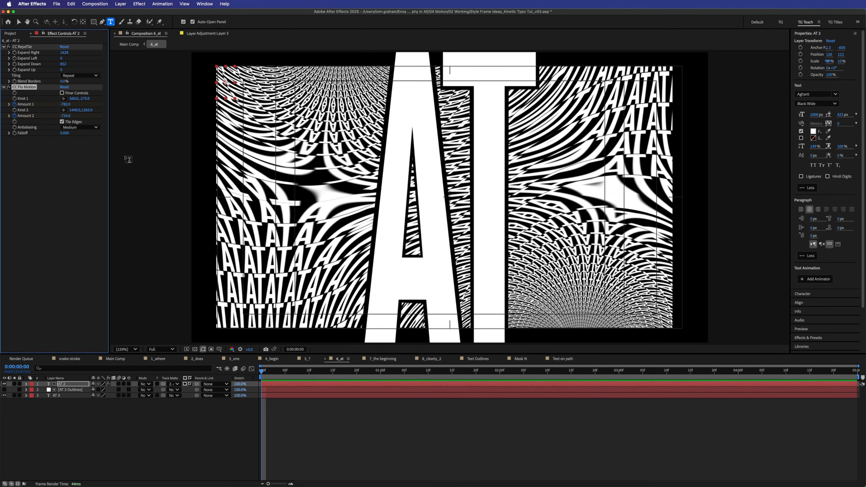
pyautogui.click(65, 104)
# - Reset CC Flo Motion Amount 1 and 2 to 0, then set both to 10
pyautogui.write('0')
pyautogui.click(63, 116)
pyautogui.write('0')
pyautogui.click(76, 161)
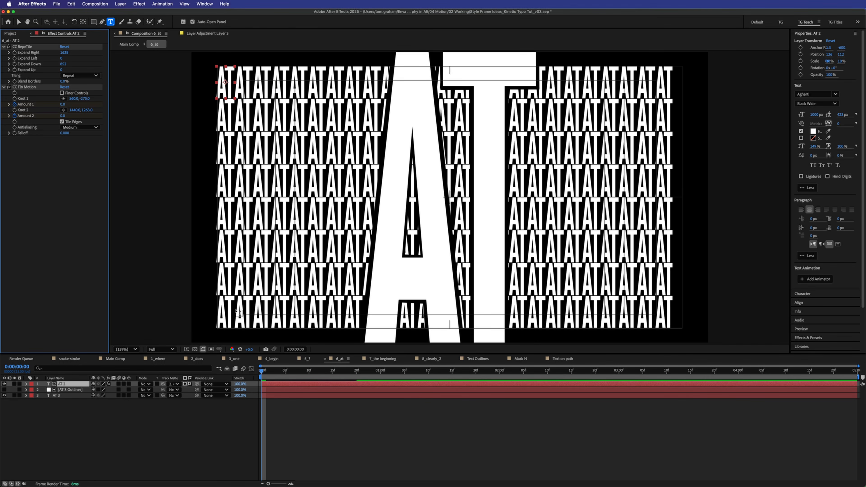
pyautogui.click(63, 116)
pyautogui.write('10')
pyautogui.hotkey('shift', 'Tab')
pyautogui.write('10')
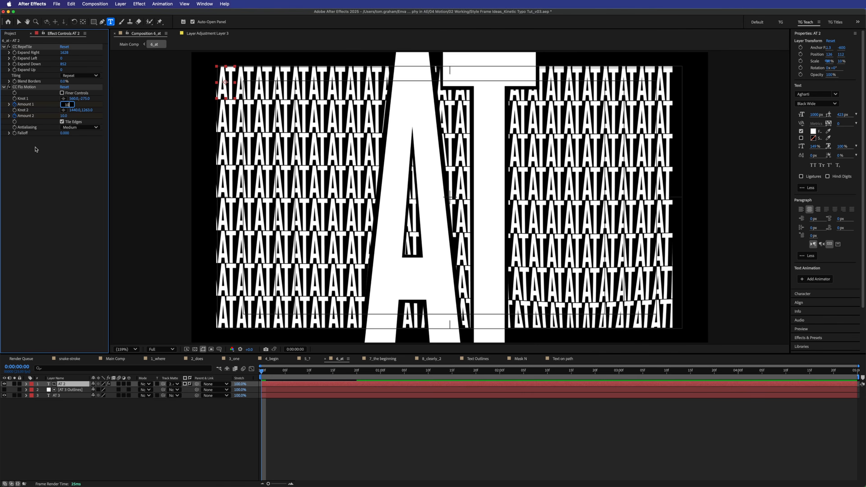
pyautogui.press('Return')
# - Place Knot 1 in the pattern's left half and Knot 2 on the A's counter, and increase the warp amounts
pyautogui.moveTo(127, 103); pyautogui.dragTo(47, 119)
pyautogui.scroll(2, 403, 119)
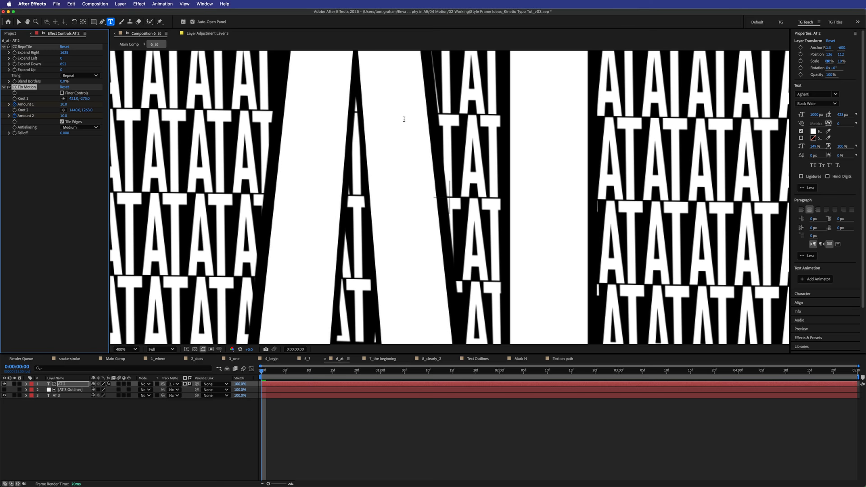
pyautogui.scroll(-5, 404, 119)
pyautogui.scroll(1, 405, 122)
pyautogui.press('v')
pyautogui.moveTo(359, 60); pyautogui.dragTo(357, 160)
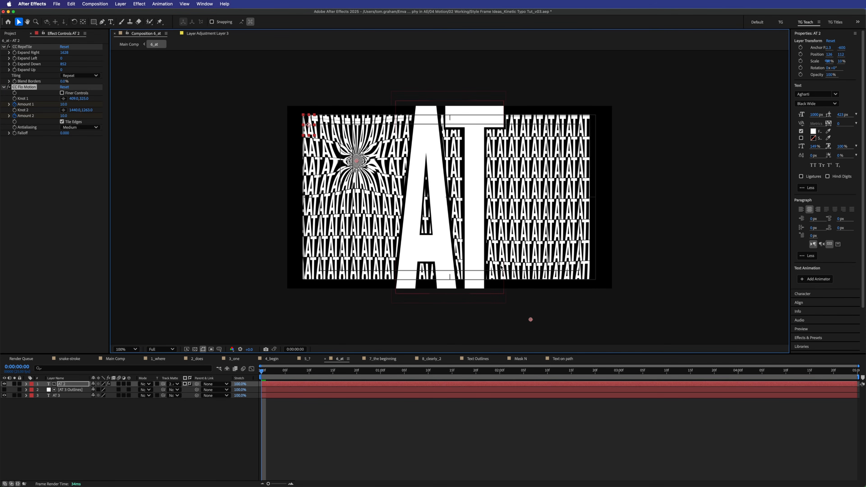
pyautogui.click(529, 322)
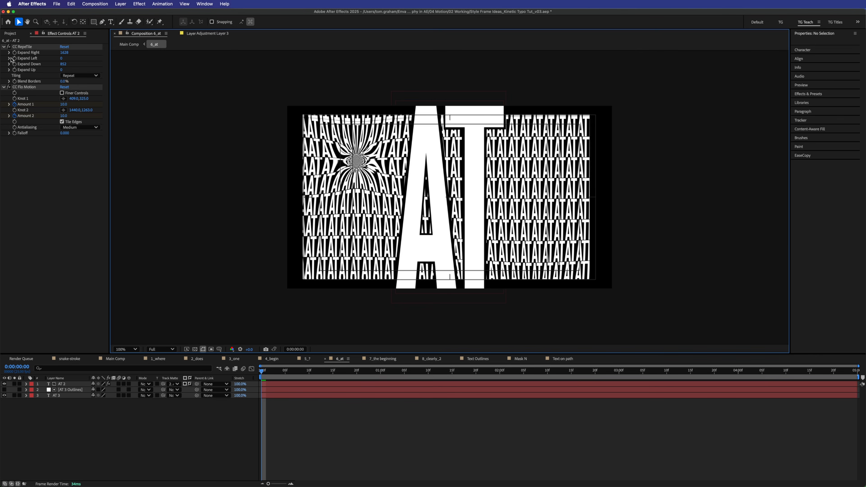
pyautogui.click(24, 87)
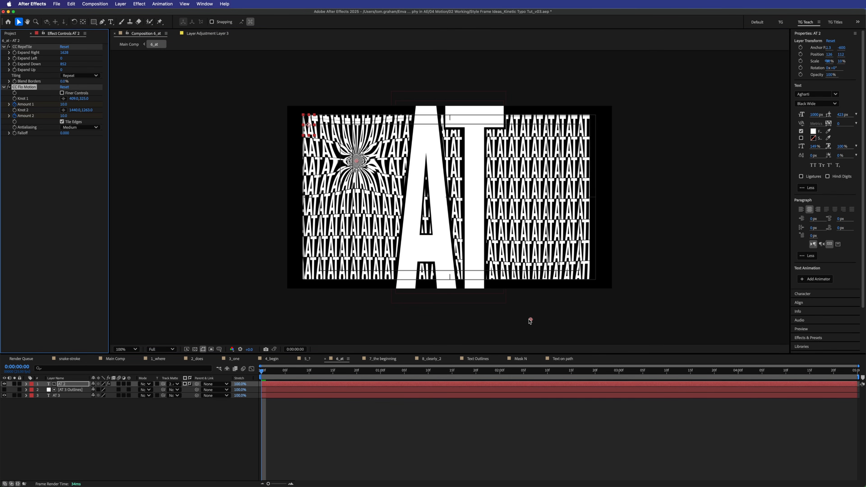
pyautogui.moveTo(531, 321); pyautogui.dragTo(545, 200)
pyautogui.moveTo(64, 105); pyautogui.dragTo(1, 115)
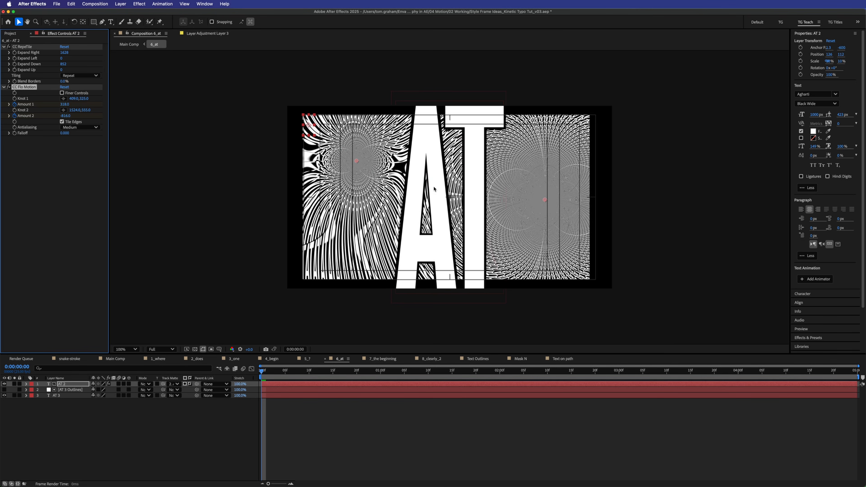
pyautogui.moveTo(545, 200); pyautogui.dragTo(538, 174)
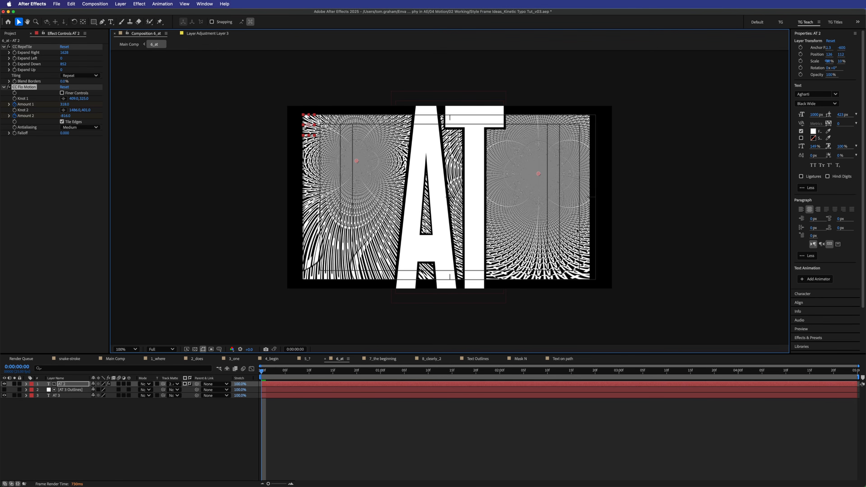
# - Undo to the earlier warp settings, reveal AT 2's keyframed Amounts, and preview the first second
pyautogui.press('super+z')
pyautogui.press('super+z')
pyautogui.press('super+z')
pyautogui.press('super+z')
pyautogui.press('super+z')
pyautogui.press('super+z')
pyautogui.press('super+z')
pyautogui.press('super+z')
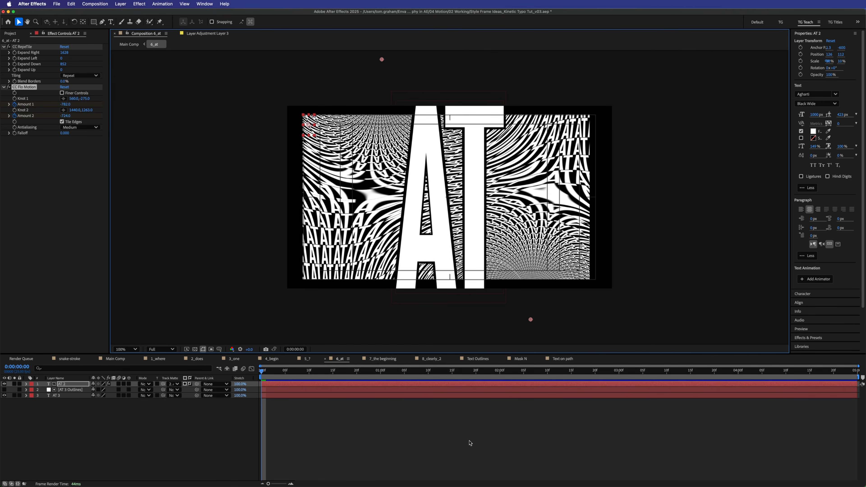
pyautogui.press(',')
pyautogui.press(',')
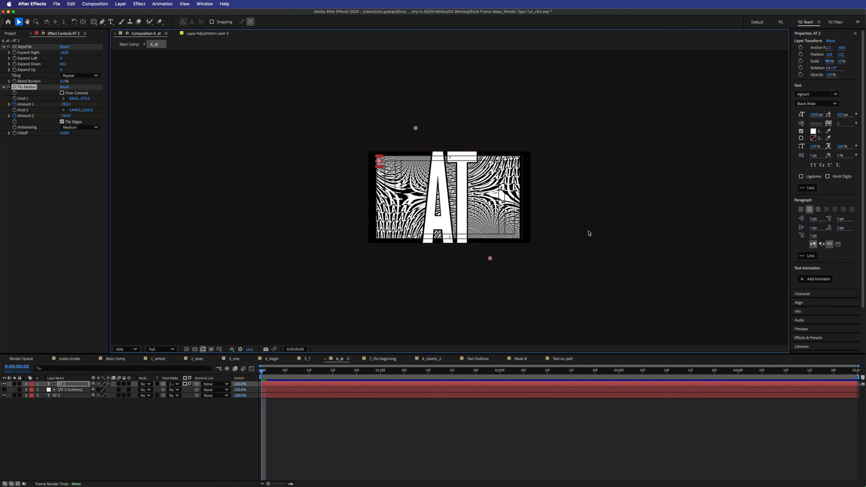
pyautogui.click(272, 385)
pyautogui.press('u')
pyautogui.press('space')
pyautogui.press('.')
pyautogui.press('.')
pyautogui.moveTo(393, 368); pyautogui.dragTo(321, 387)
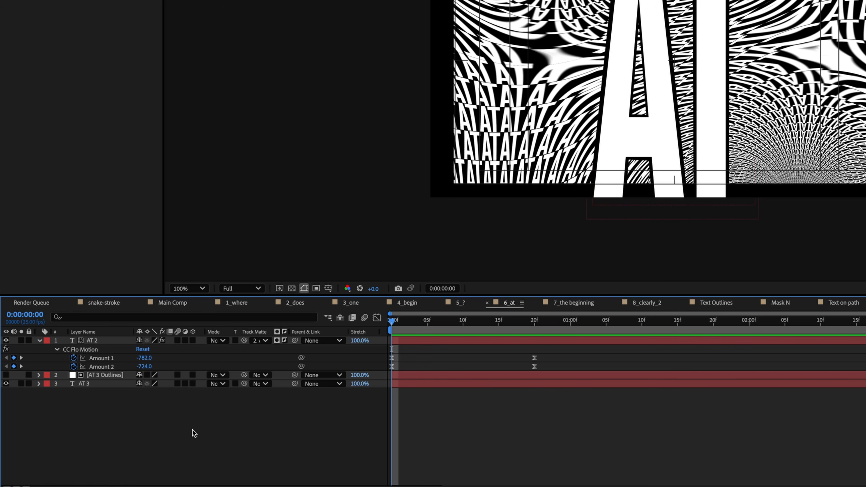
# - Select the AT 3 text layer and open its layer context menu without choosing anything
pyautogui.click(100, 385)
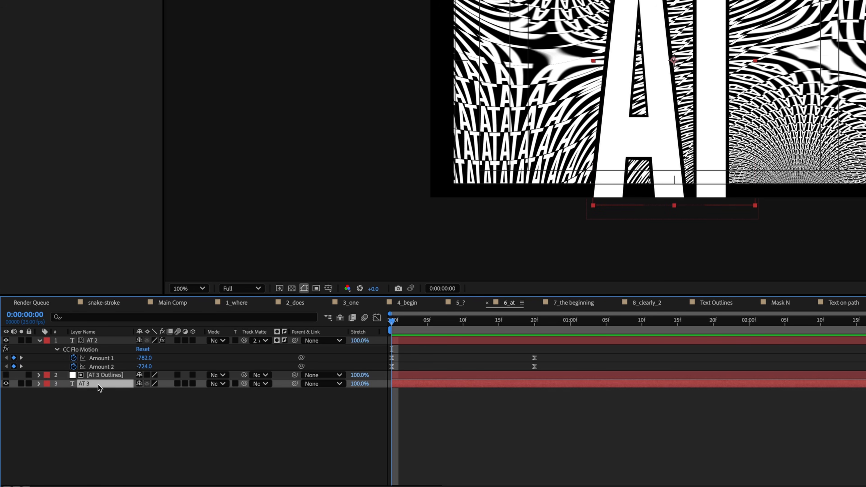
pyautogui.rightClick(100, 385)
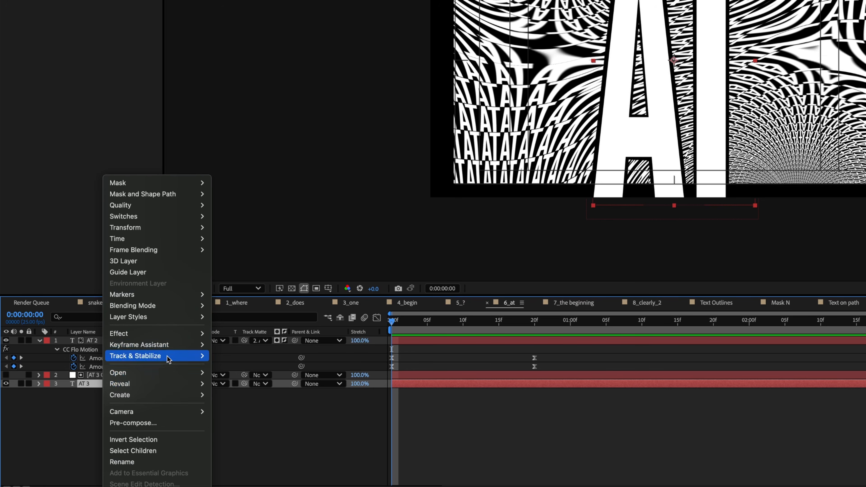
pyautogui.moveTo(162, 394)
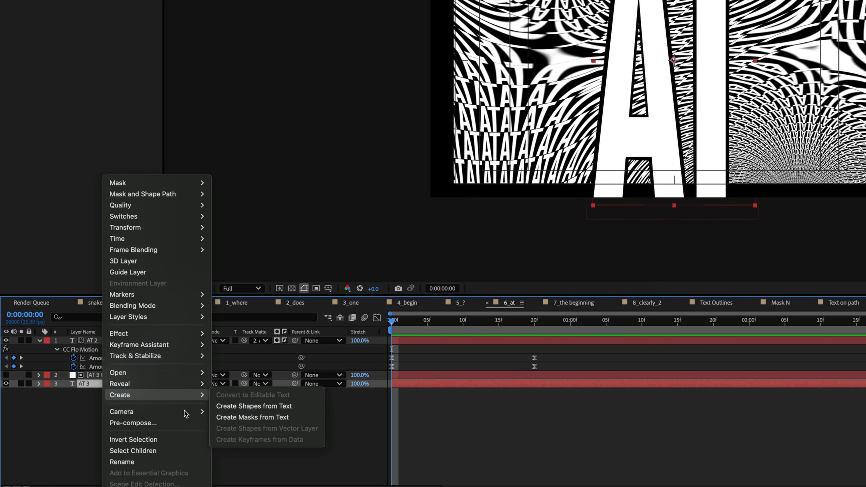
pyautogui.click(65, 415)
# - Hide AT 3 and AT 2 to view only the AT 3 Outlines shapes, then show AT 2 again
pyautogui.click(10, 384)
pyautogui.click(4, 382)
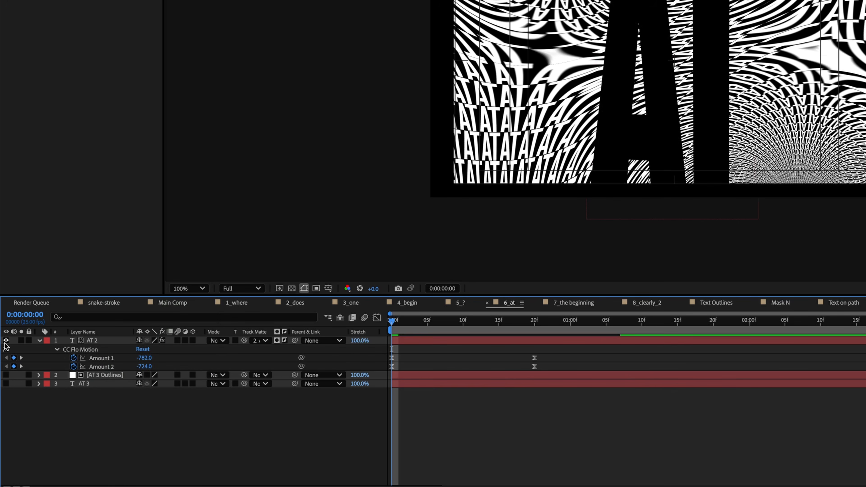
pyautogui.click(4, 340)
pyautogui.click(4, 374)
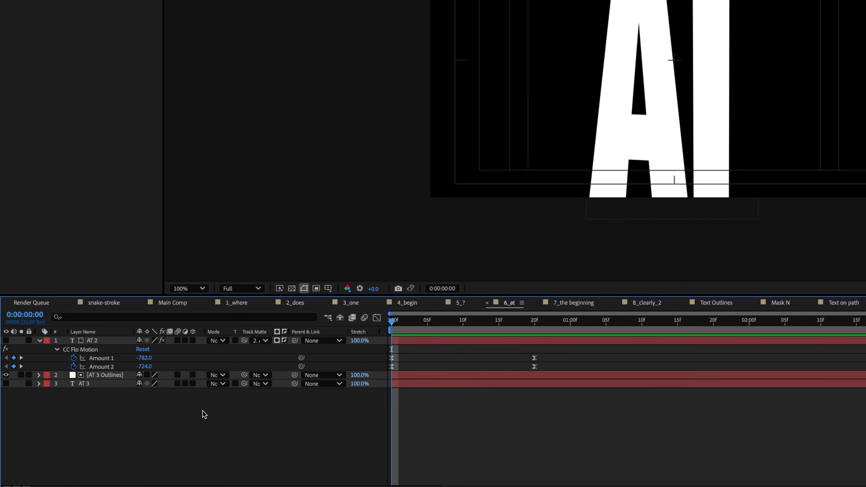
pyautogui.click(658, 374)
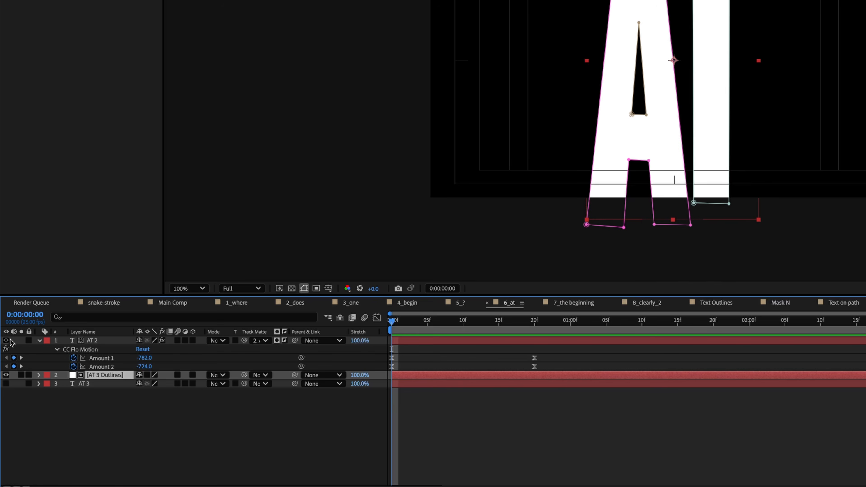
pyautogui.click(6, 341)
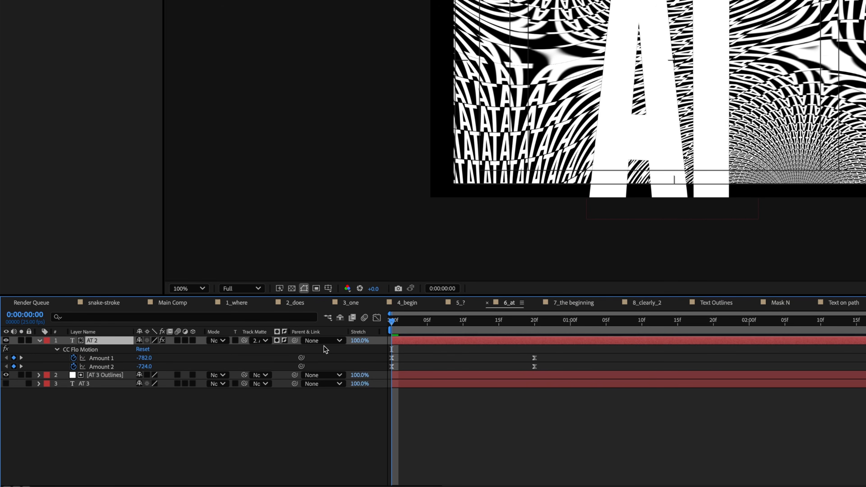
# - Set AT 2's Track Matte to 2. AT 3 Outlines
pyautogui.click(260, 340)
pyautogui.click(265, 351)
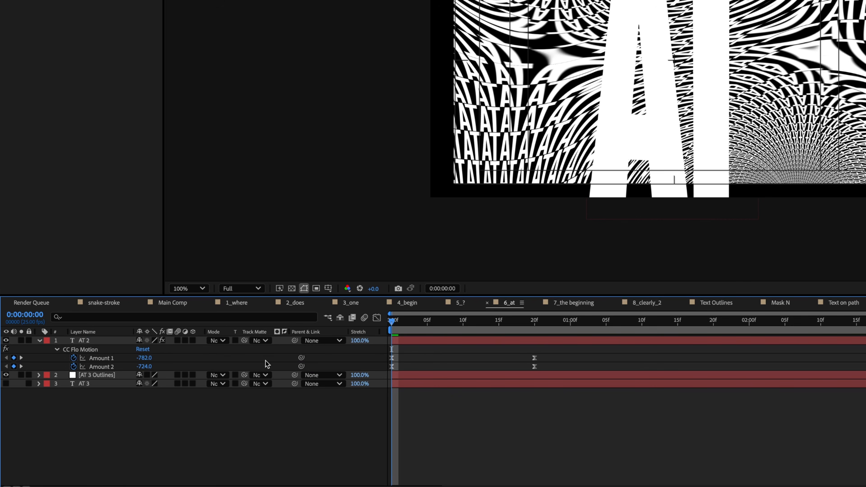
pyautogui.click(268, 341)
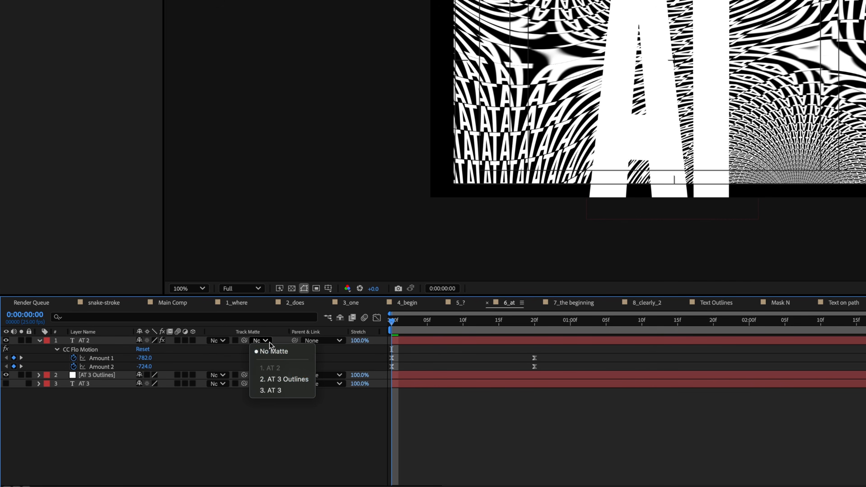
pyautogui.click(297, 379)
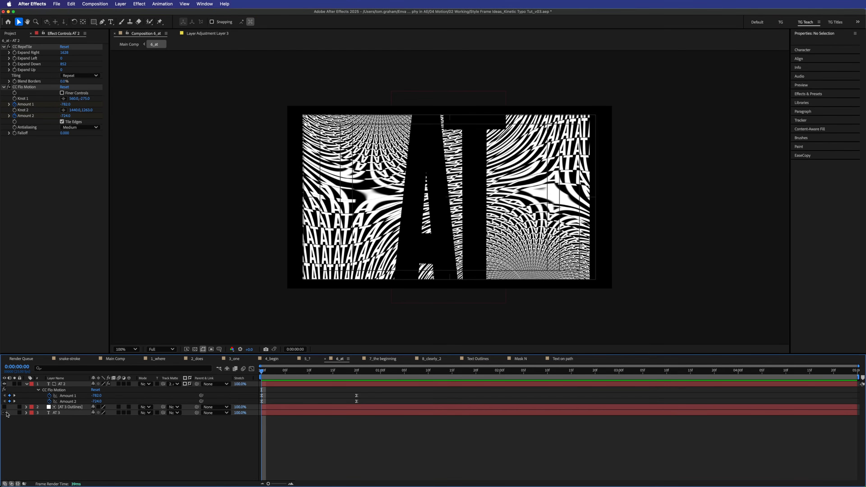
# - Turn the white AT 3 letters back on and scrub the first seconds to check the matted warp
pyautogui.click(5, 413)
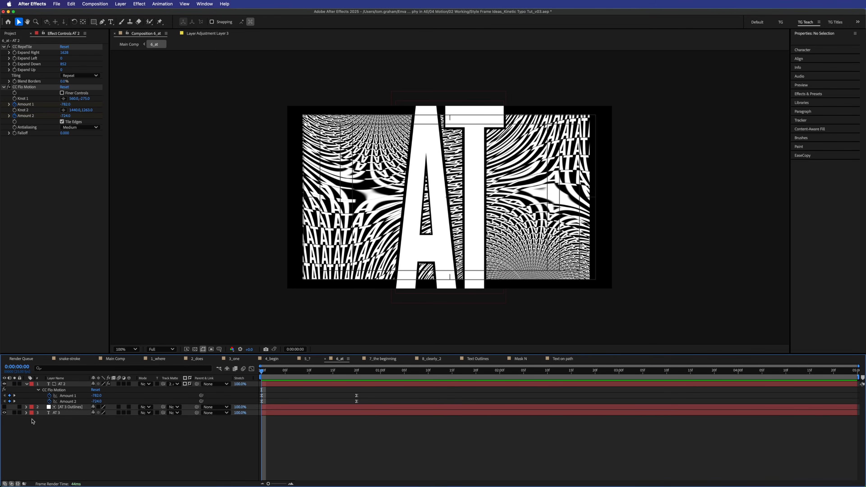
pyautogui.click(5, 413)
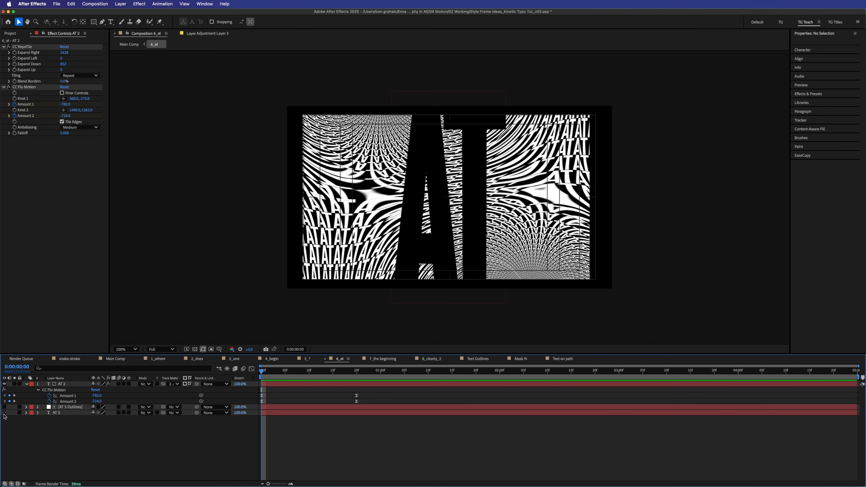
pyautogui.moveTo(309, 371); pyautogui.dragTo(266, 371)
pyautogui.click(4, 412)
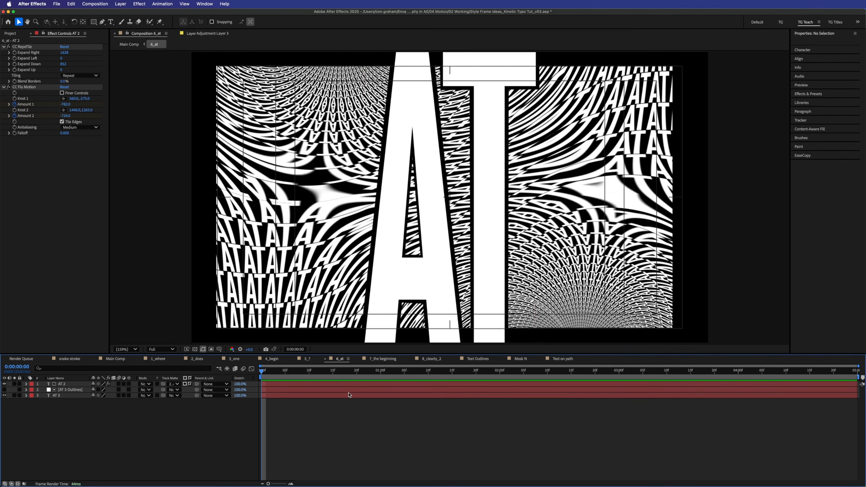
pyautogui.moveTo(284, 372); pyautogui.dragTo(253, 379)
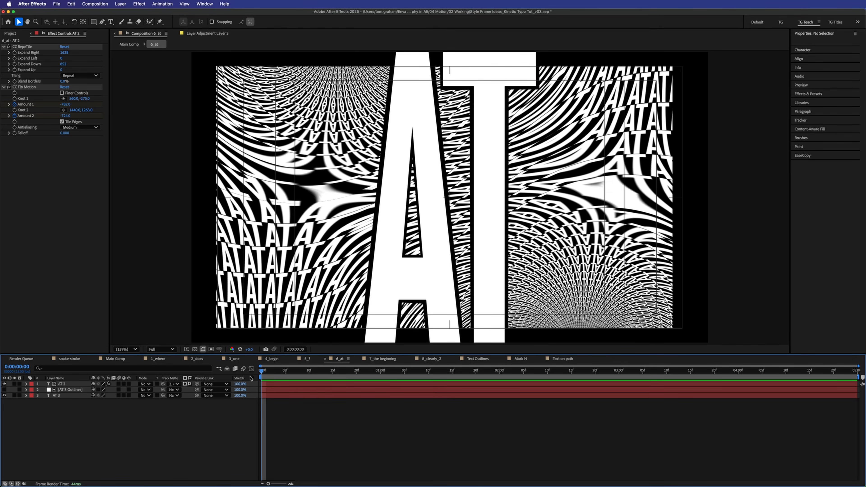
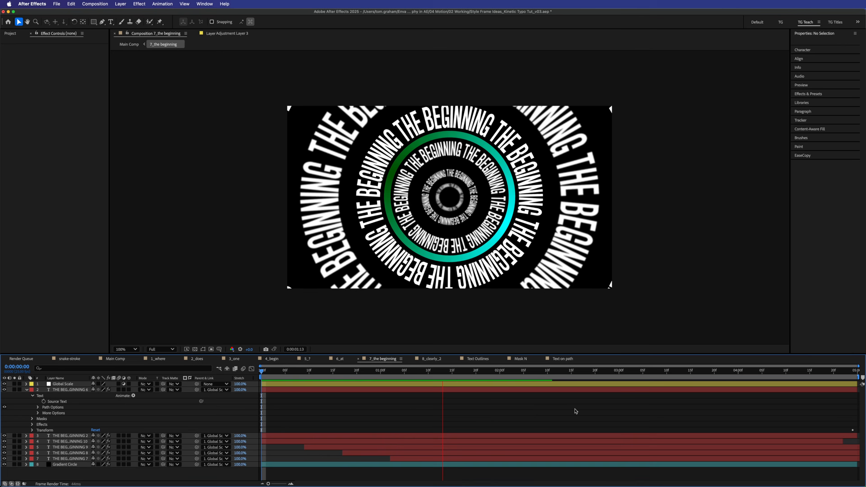
# - Stop the preview, reveal every layer's animated properties, and return to frame 0
pyautogui.press('space')
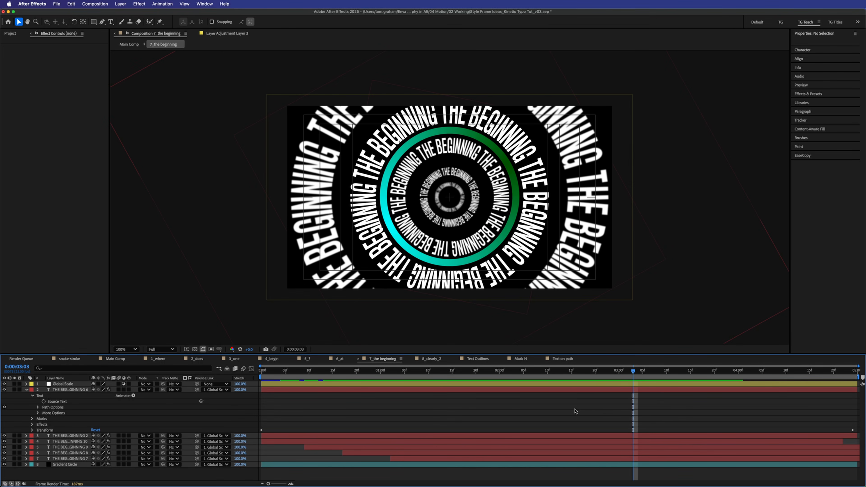
pyautogui.press('super+a')
pyautogui.press('u')
pyautogui.press('u')
pyautogui.click(381, 454)
pyautogui.press('Home')
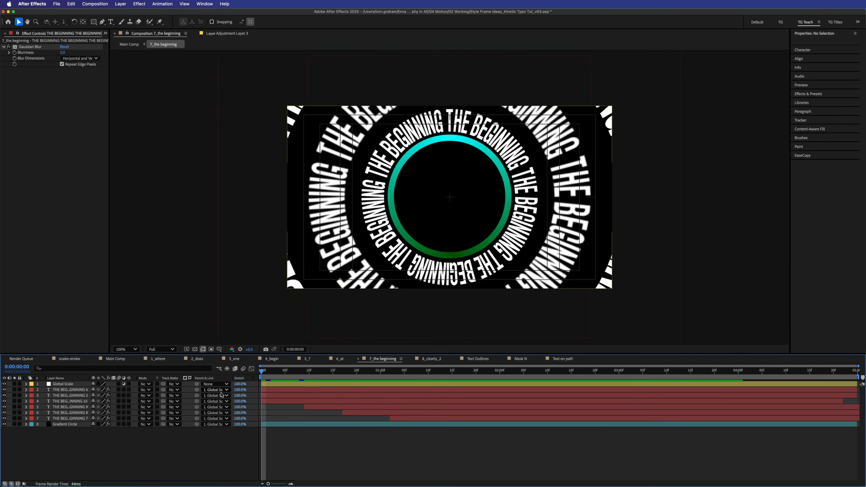
# - Replay the ring animation from the start, then switch to the Text on path composition
pyautogui.press('space')
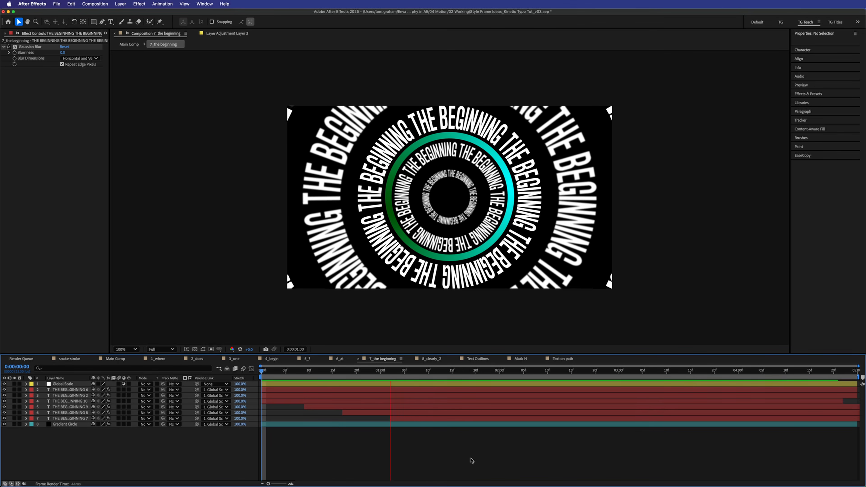
pyautogui.press('space')
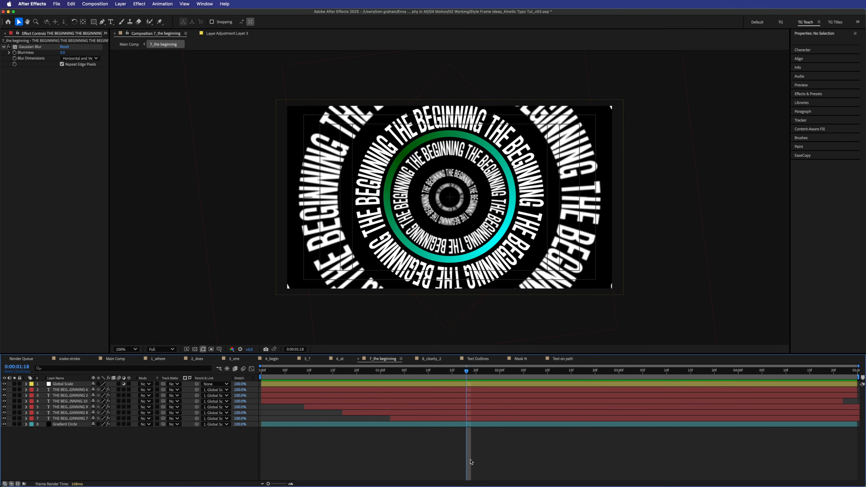
pyautogui.press('Home')
pyautogui.press('space')
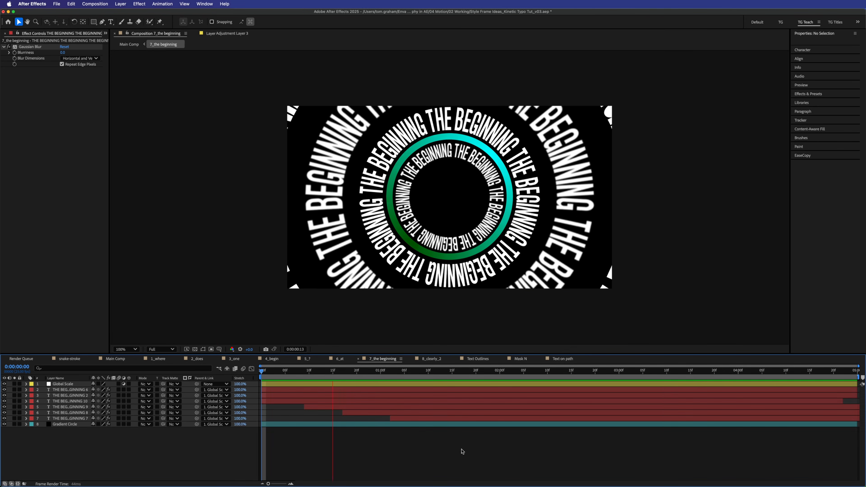
pyautogui.press('space')
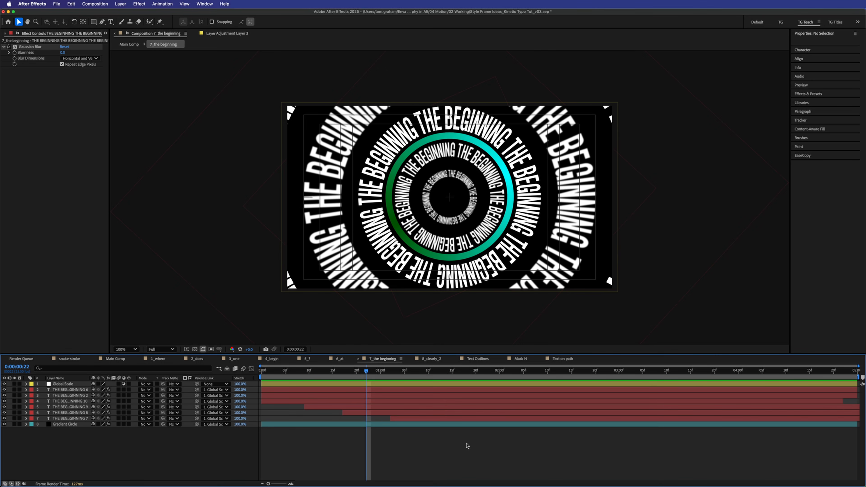
pyautogui.click(578, 359)
# - Replace the old Path layer with a new 150 px 'THE BEGINNING' text layer
pyautogui.click(330, 382)
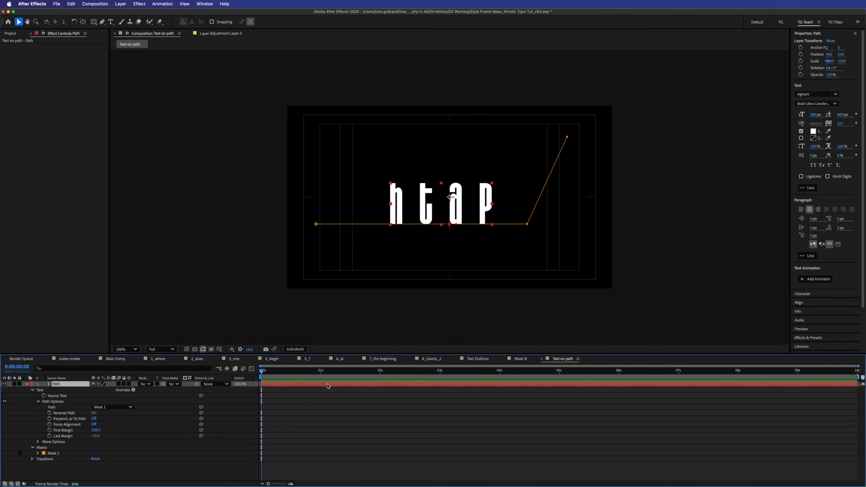
pyautogui.press('Delete')
pyautogui.hotkey('ctrl', 't')
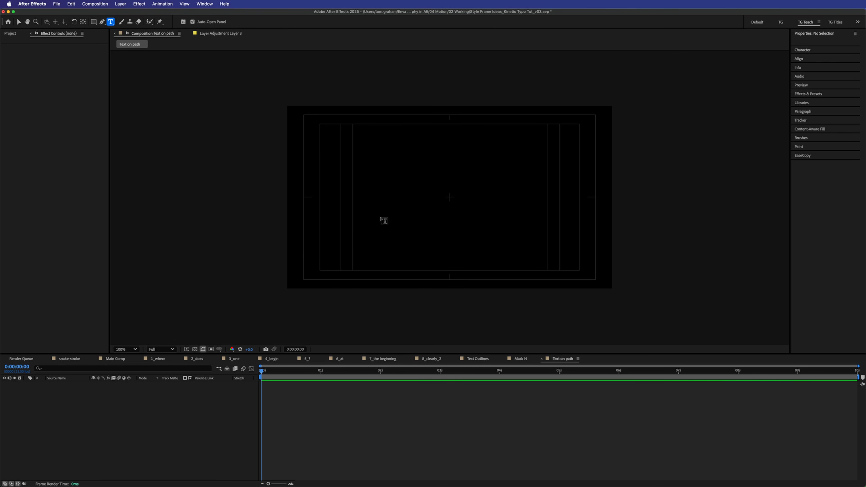
pyautogui.click(382, 220)
pyautogui.write('THE BEGINNI')
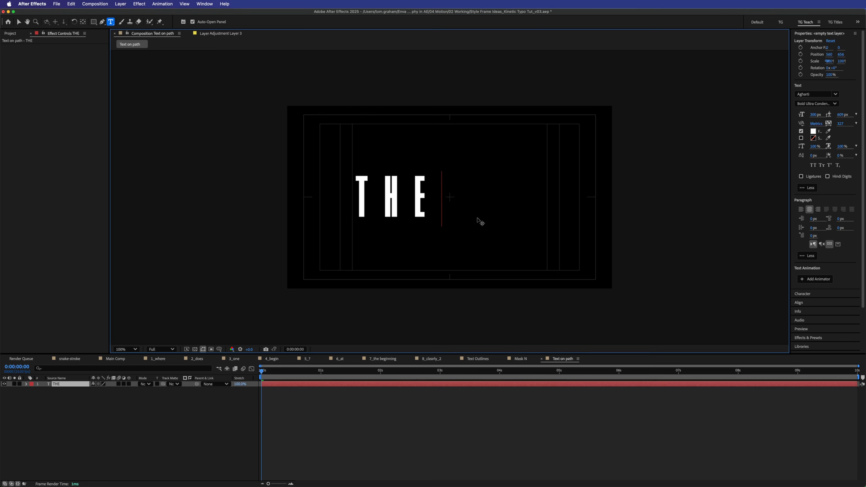
pyautogui.write('NG')
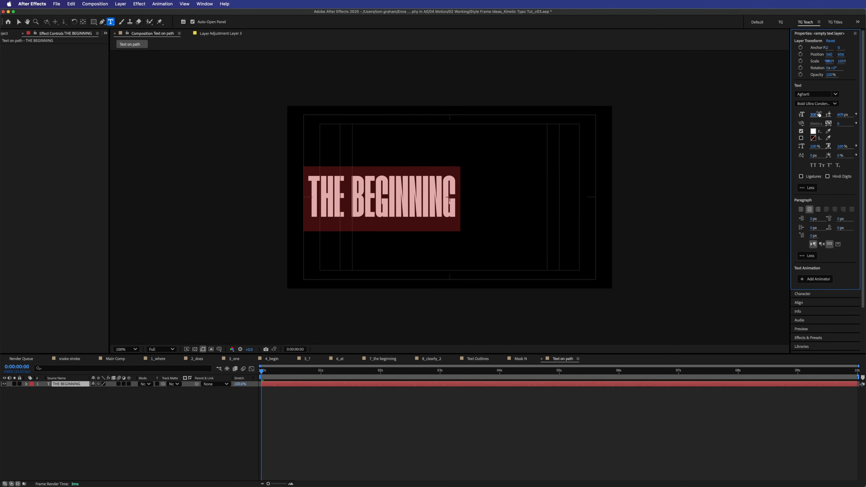
pyautogui.click(818, 114)
pyautogui.write('150')
pyautogui.press('Return')
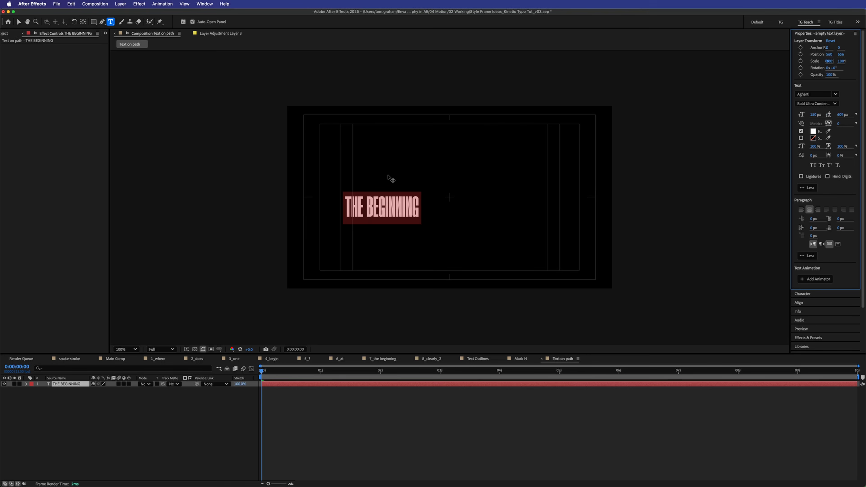
# - Copy and paste the phrase so 'THE BEGINNING' repeats across one long line
pyautogui.click(396, 207)
pyautogui.press('Right')
pyautogui.press('Right')
pyautogui.press('Right')
pyautogui.press('Right')
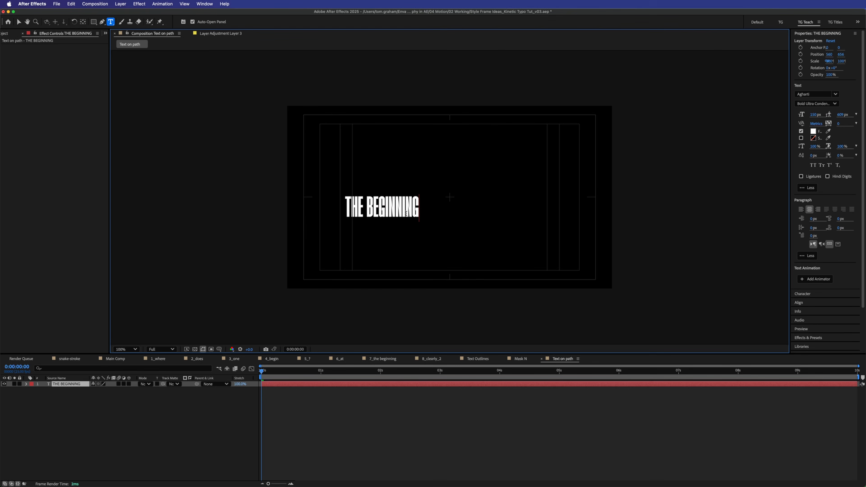
pyautogui.press('super+a')
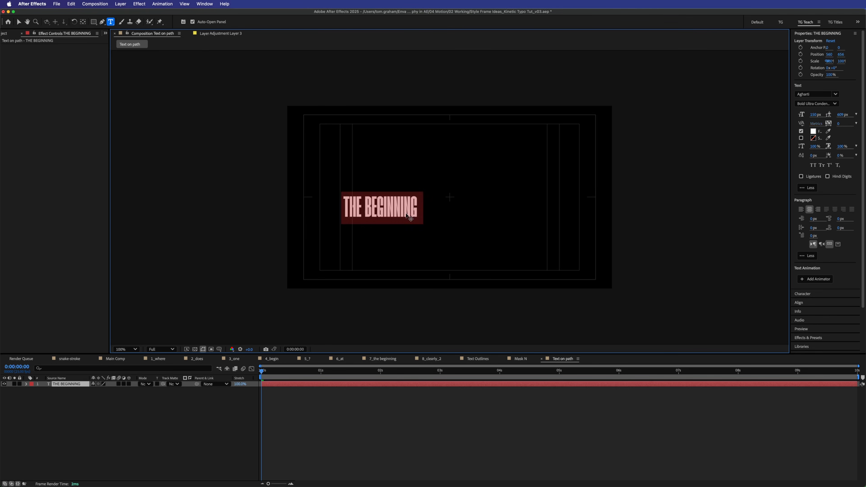
pyautogui.press('super+c')
pyautogui.press('super+v')
pyautogui.press('super+v')
pyautogui.press('super+v')
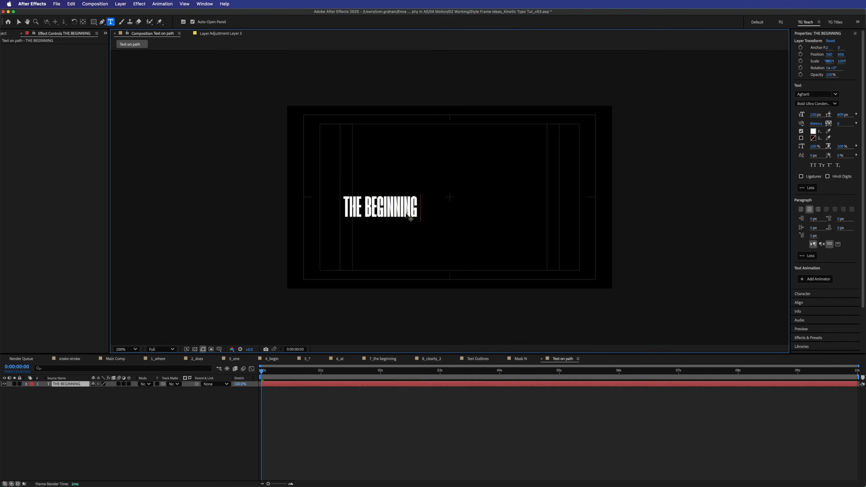
pyautogui.press('super+v')
pyautogui.press('super+v')
pyautogui.press('super+v')
pyautogui.press('super+v')
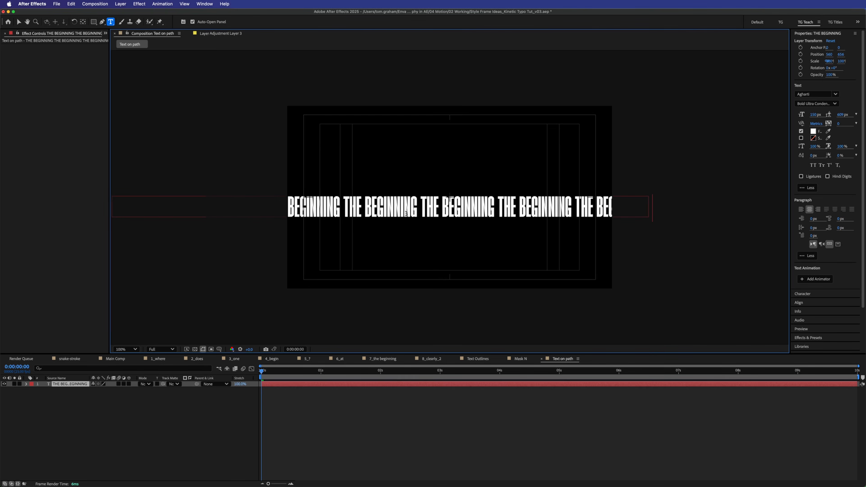
pyautogui.press('super+a')
pyautogui.click(618, 423)
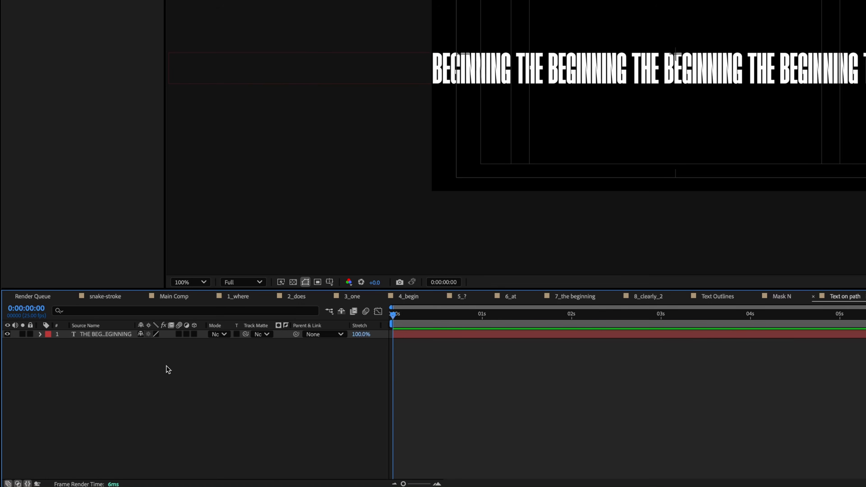
# - Add a null layer and draw a Shift-constrained circular ellipse mask on it
pyautogui.rightClick(110, 407)
pyautogui.moveTo(208, 358)
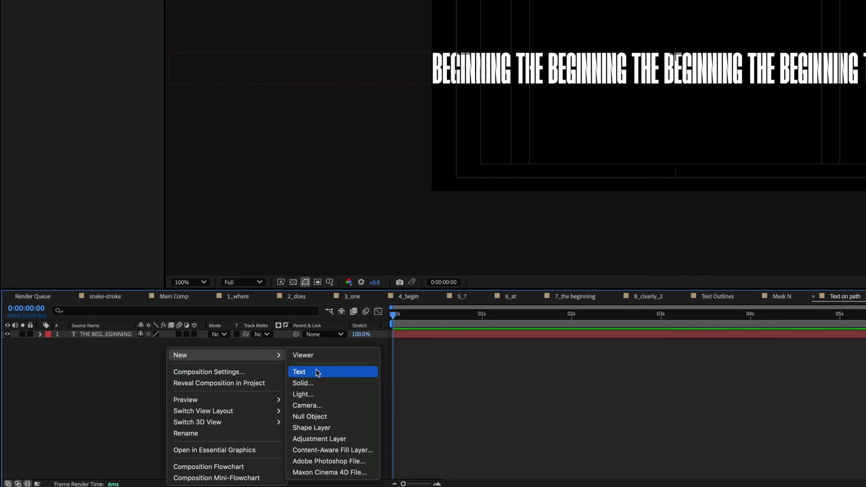
pyautogui.click(324, 417)
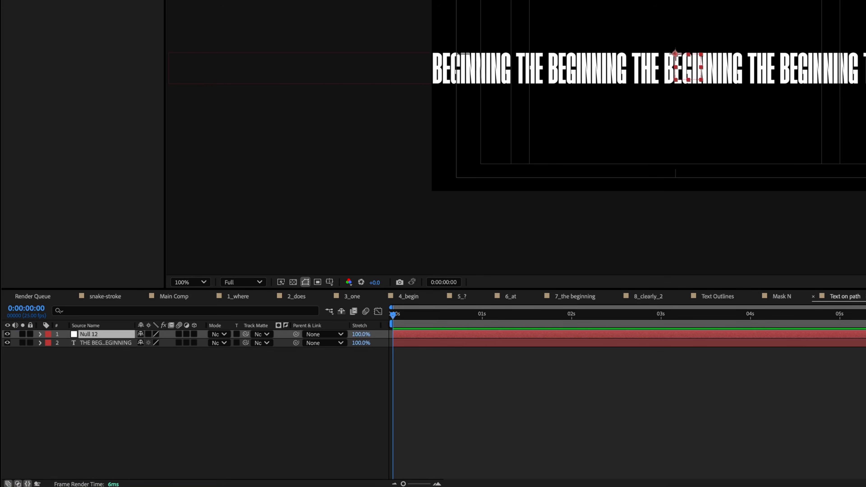
pyautogui.click(96, 24)
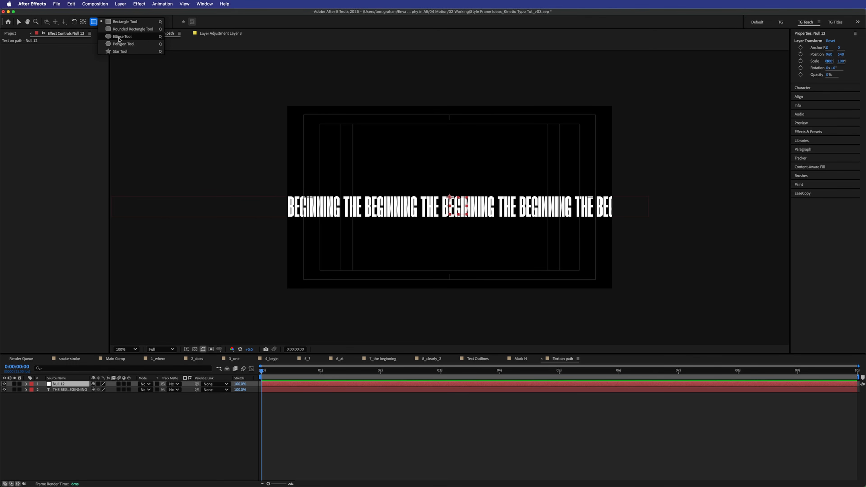
pyautogui.click(142, 37)
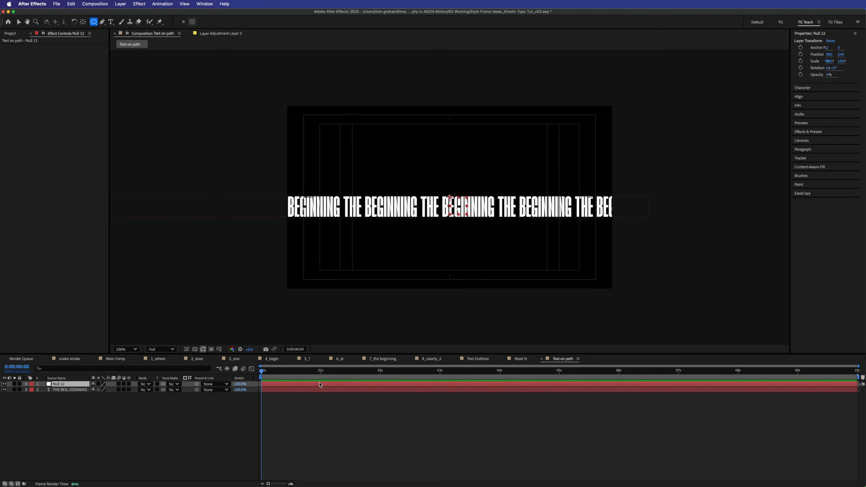
pyautogui.moveTo(362, 130); pyautogui.dragTo(502, 232)
pyautogui.press('shift')
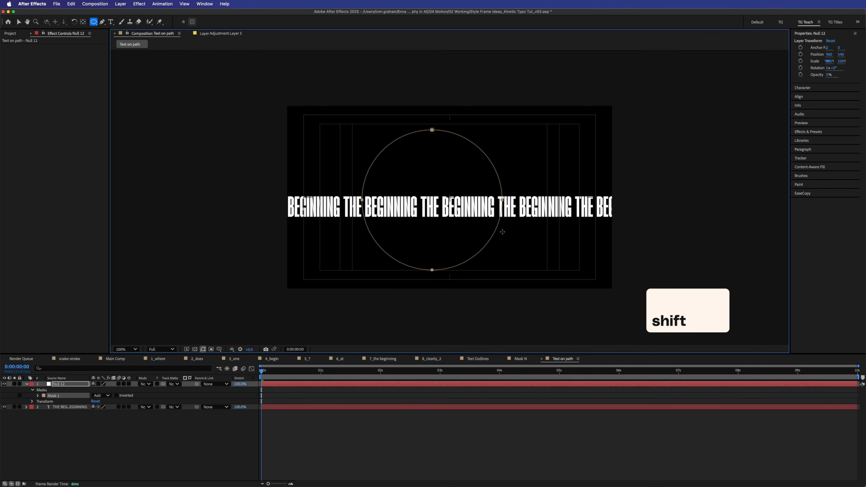
# - Paste the circular Mask 1 onto the text layer and delete the null
pyautogui.click(104, 445)
pyautogui.click(64, 396)
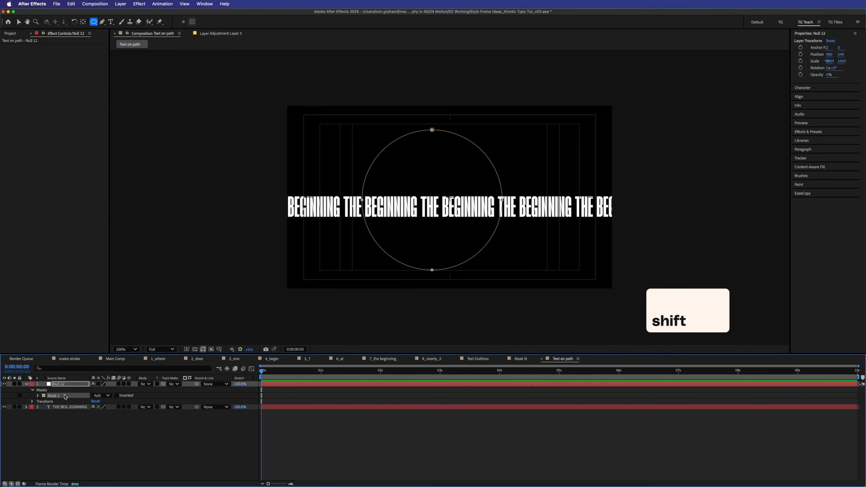
pyautogui.click(82, 407)
pyautogui.press('super+v')
pyautogui.click(100, 431)
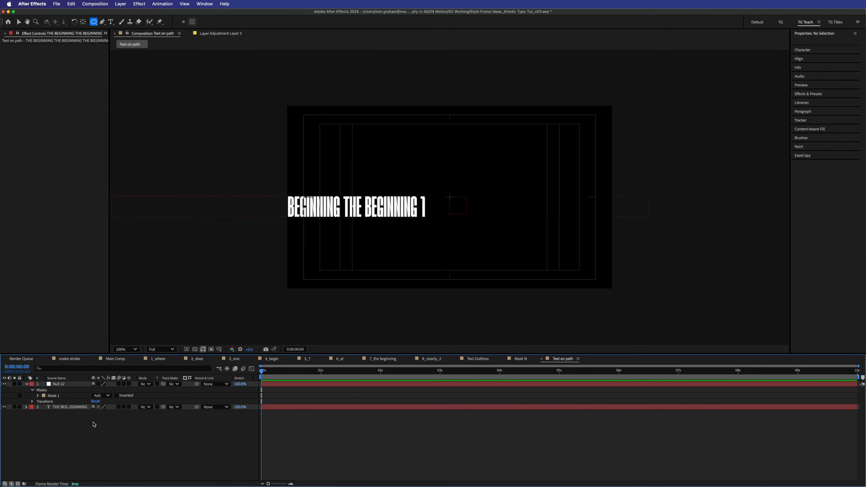
pyautogui.click(61, 384)
pyautogui.press('Delete')
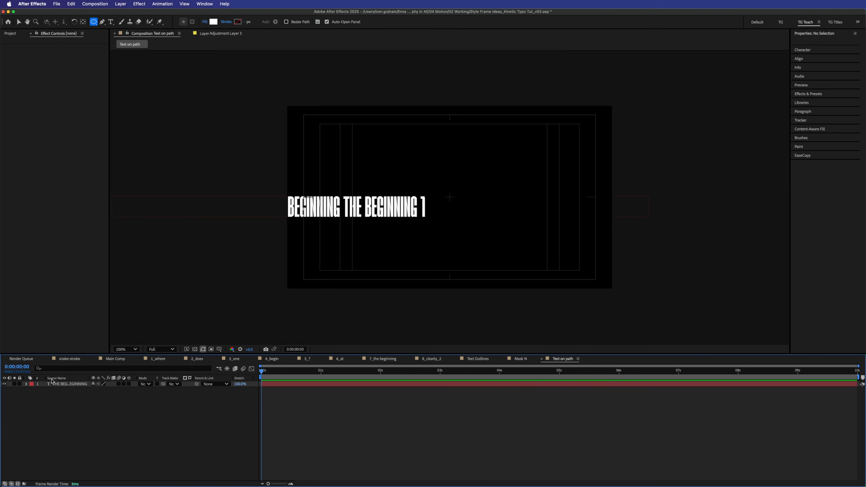
# - Expand the text layer's Text > Path Options and open the Path dropdown
pyautogui.click(26, 384)
pyautogui.click(32, 390)
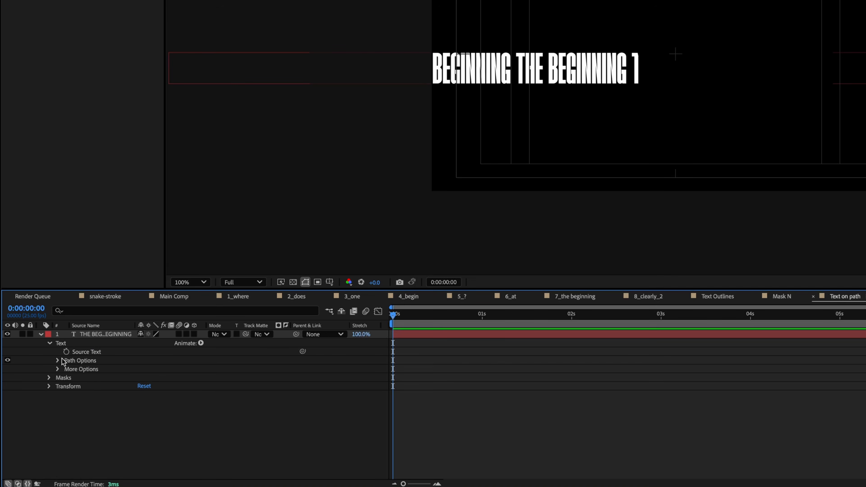
pyautogui.click(38, 401)
pyautogui.click(98, 407)
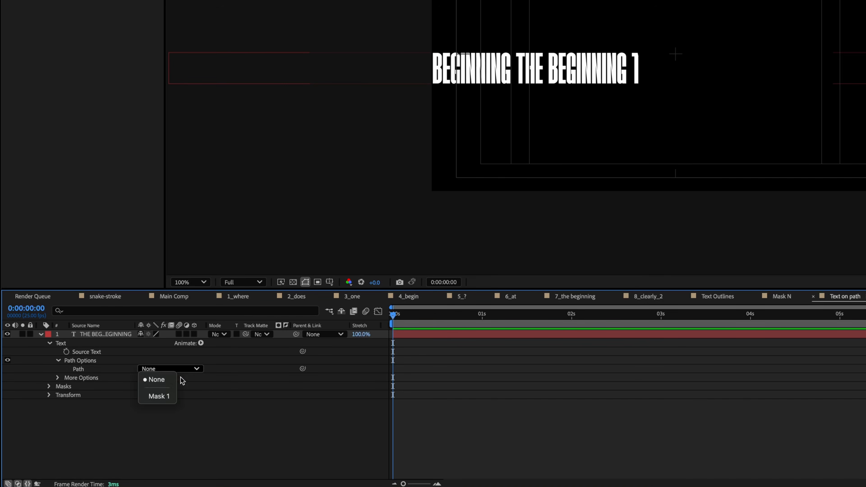
# - Set the text path to Mask 1 so the text wraps the circle
pyautogui.click(174, 396)
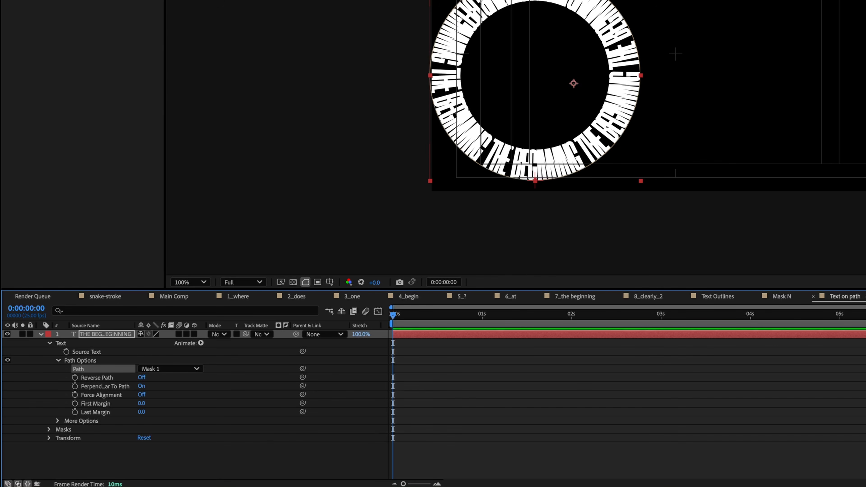
pyautogui.moveTo(637, 44); pyautogui.dragTo(781, 22)
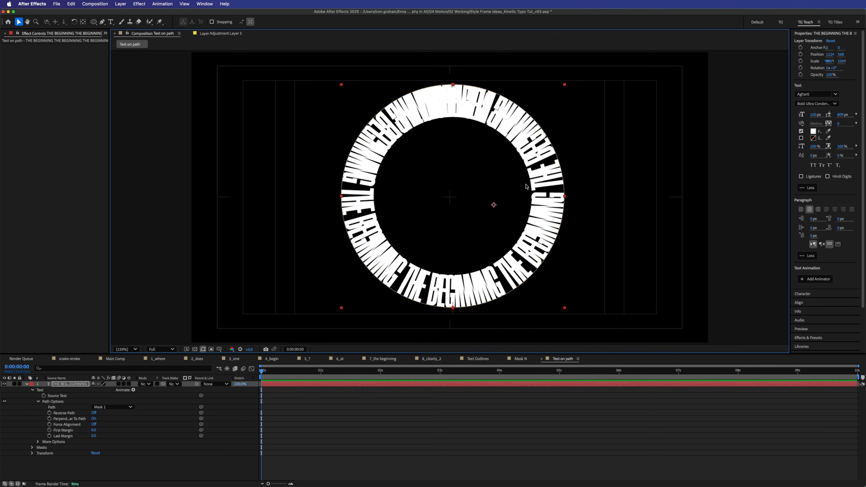
pyautogui.press('s')
pyautogui.press('s')
pyautogui.click(284, 388)
pyautogui.click(285, 383)
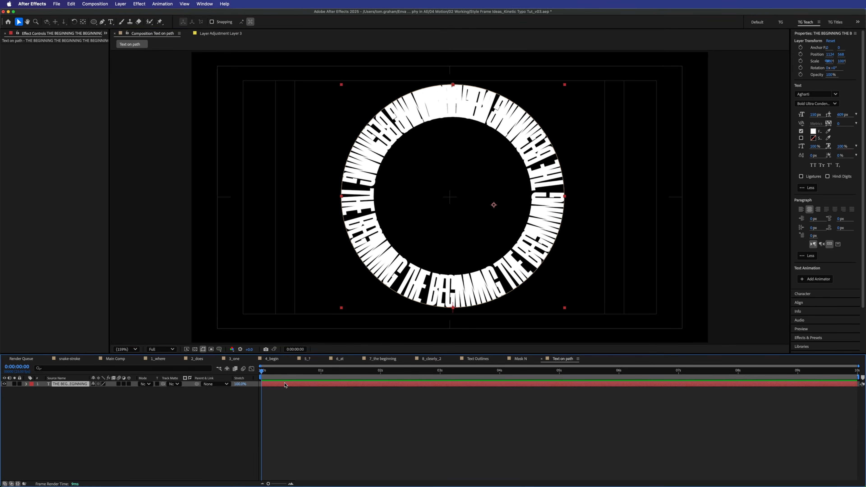
# - Trim and retype the ring text ending in THE BEGINNING, and enlarge the font to 173 px
pyautogui.doubleClick(285, 384)
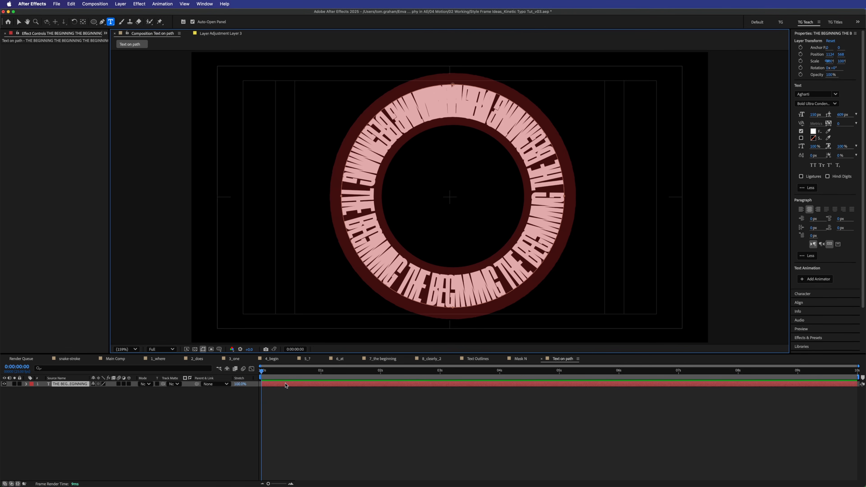
pyautogui.press('Right')
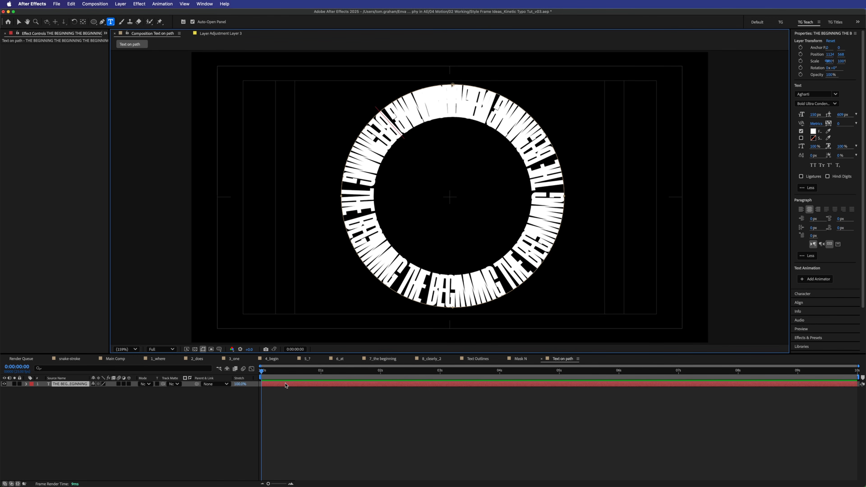
pyautogui.press('BackSpace')
pyautogui.press('BackSpace')
pyautogui.press('BackSpace')
pyautogui.press('BackSpace')
pyautogui.press('BackSpace')
pyautogui.press('BackSpace')
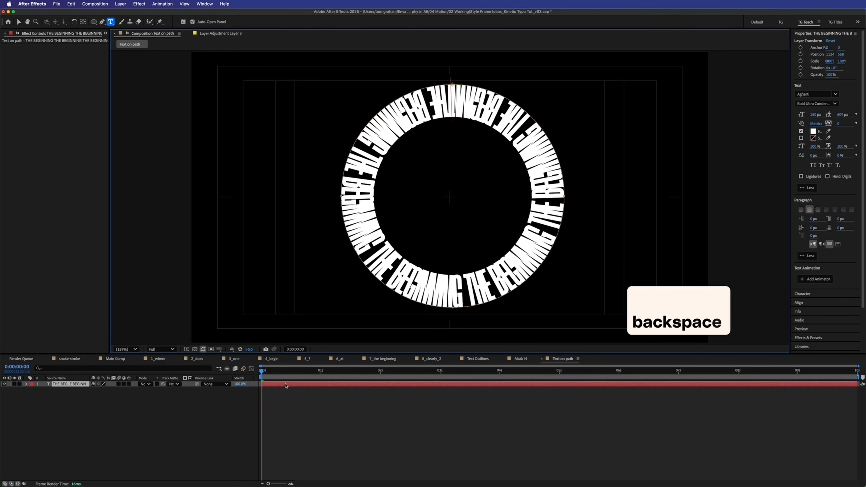
pyautogui.press('BackSpace')
pyautogui.press('BackSpace')
pyautogui.press('BackSpace')
pyautogui.press('BackSpace')
pyautogui.press('BackSpace')
pyautogui.press('BackSpace')
pyautogui.press('BackSpace')
pyautogui.press('BackSpace')
pyautogui.press('BackSpace')
pyautogui.press('BackSpace')
pyautogui.press('BackSpace')
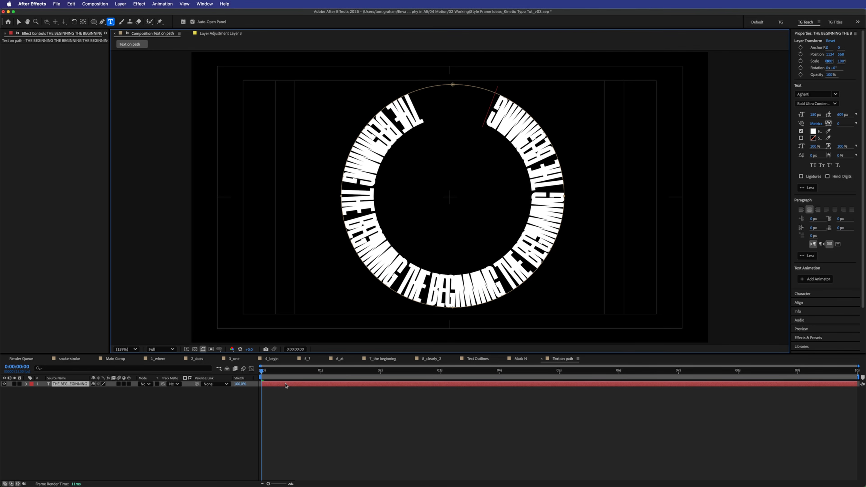
pyautogui.write('THE')
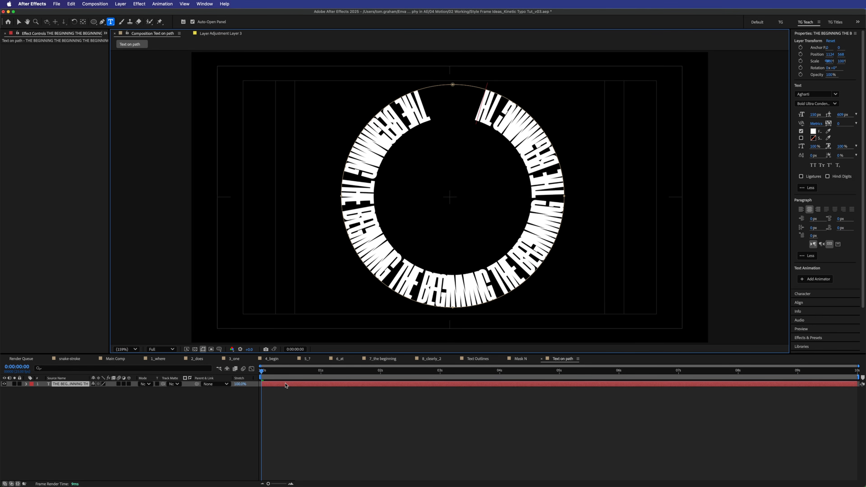
pyautogui.write(' BEGI')
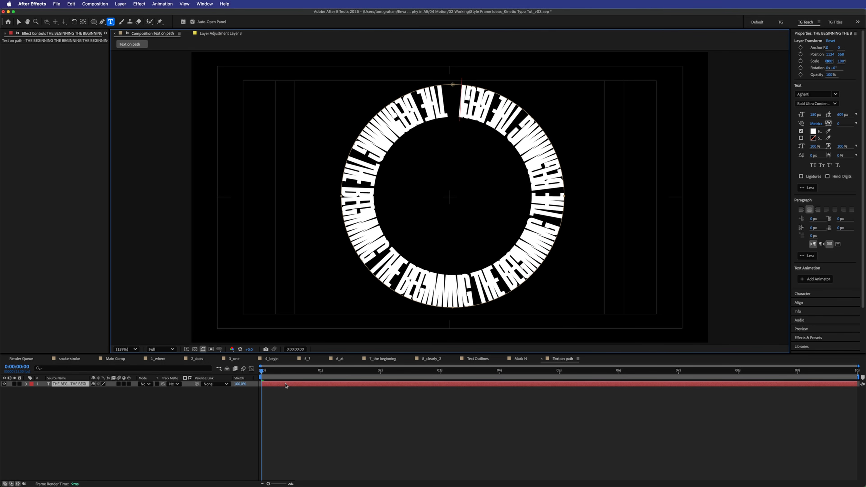
pyautogui.write('NNING')
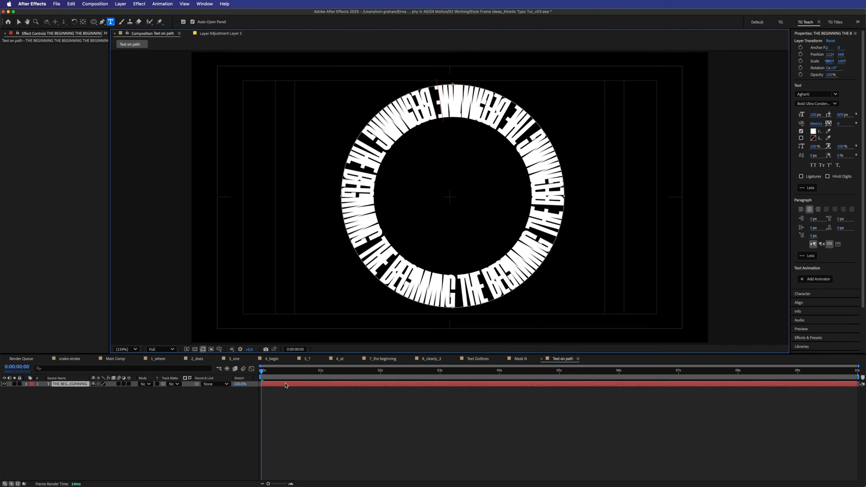
pyautogui.press('BackSpace')
pyautogui.press('BackSpace')
pyautogui.press('BackSpace')
pyautogui.press('BackSpace')
pyautogui.press('BackSpace')
pyautogui.press('BackSpace')
pyautogui.press('BackSpace')
pyautogui.press('BackSpace')
pyautogui.press('BackSpace')
pyautogui.press('BackSpace')
pyautogui.press('BackSpace')
pyautogui.press('BackSpace')
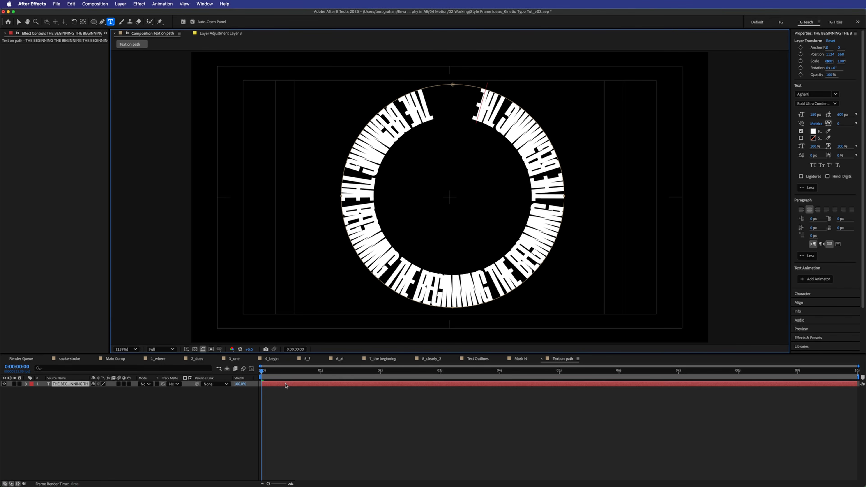
pyautogui.press('BackSpace')
pyautogui.press('BackSpace')
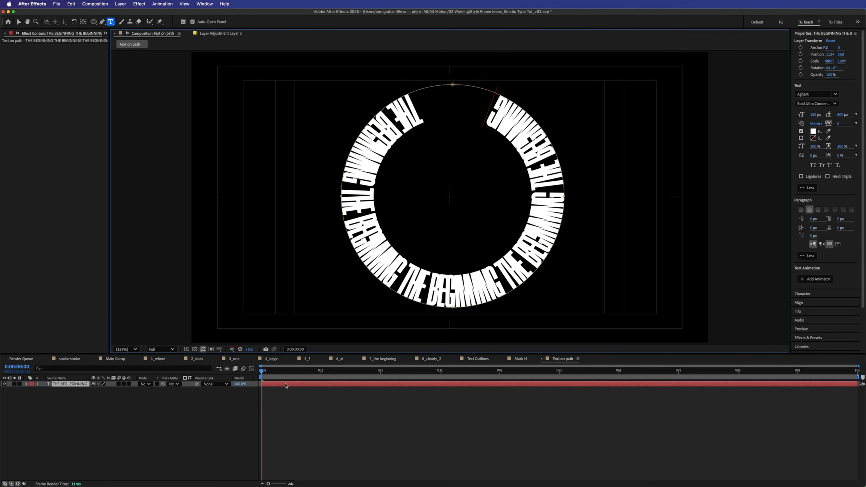
pyautogui.press('super+a')
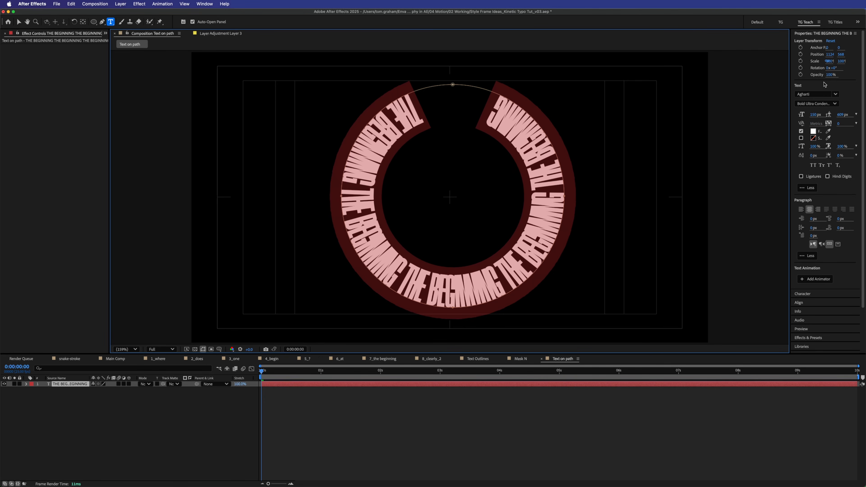
pyautogui.moveTo(812, 116); pyautogui.dragTo(817, 111)
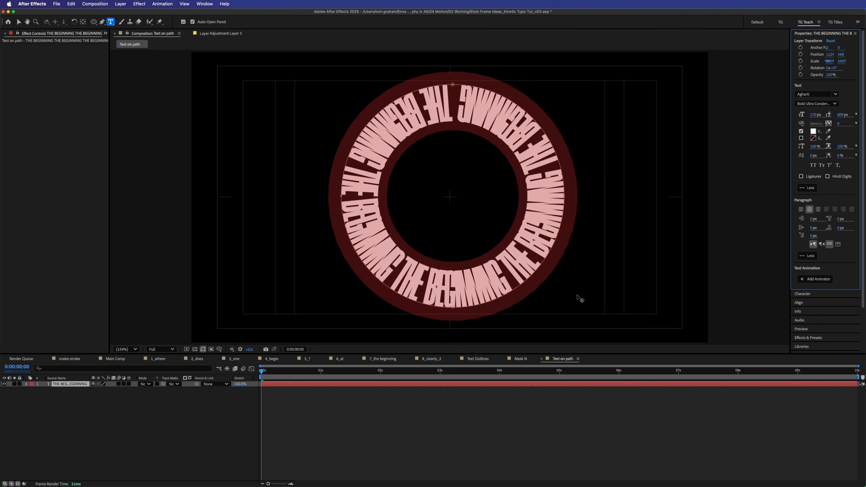
pyautogui.click(481, 436)
# - Turn Reverse Path on so the ring text reads outward
pyautogui.click(26, 384)
pyautogui.click(32, 390)
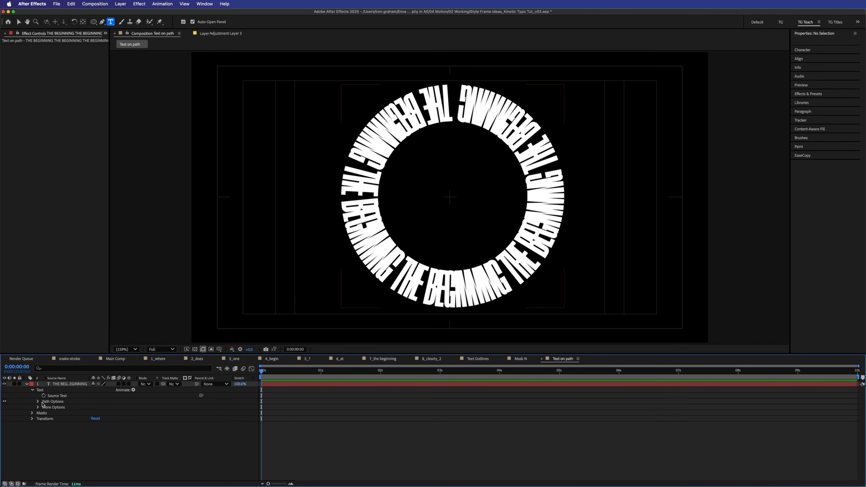
pyautogui.click(38, 401)
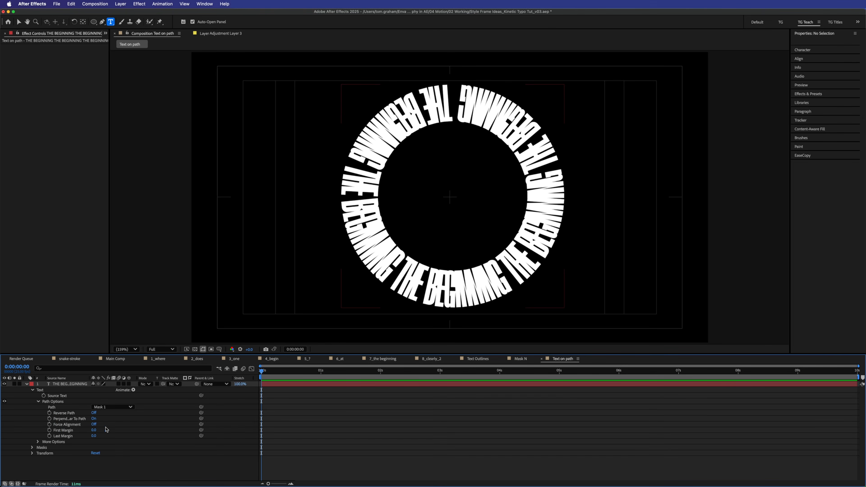
pyautogui.click(94, 414)
pyautogui.click(94, 413)
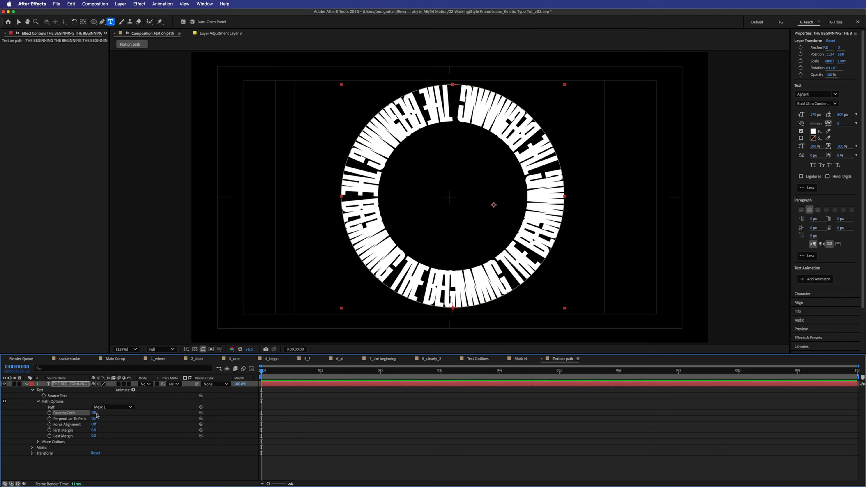
pyautogui.click(94, 413)
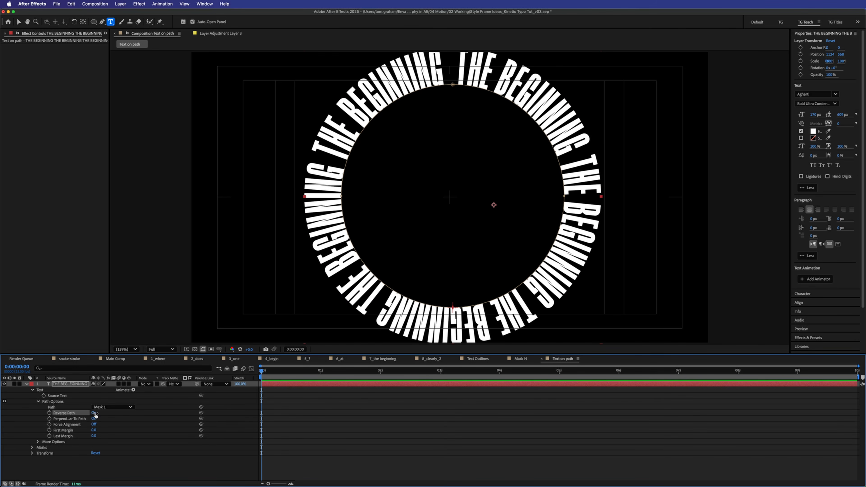
# - Scale the ring text layer down to 70%
pyautogui.click(89, 470)
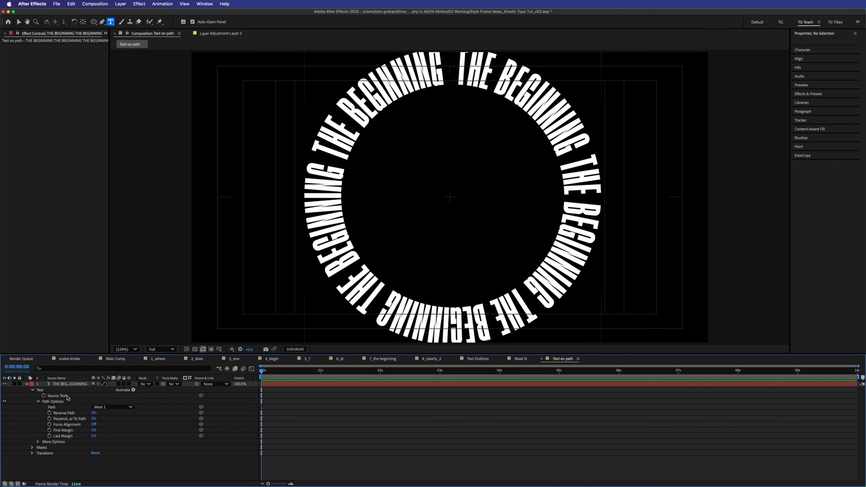
pyautogui.click(73, 384)
pyautogui.press('s')
pyautogui.moveTo(100, 390); pyautogui.dragTo(89, 389)
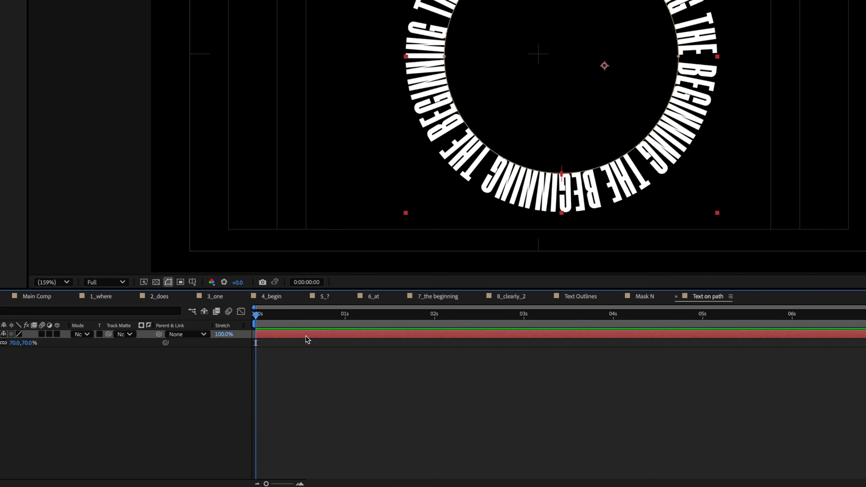
# - Center the ring's anchor point in layer content, test its rotation, and undo the changes
pyautogui.rightClick(306, 334)
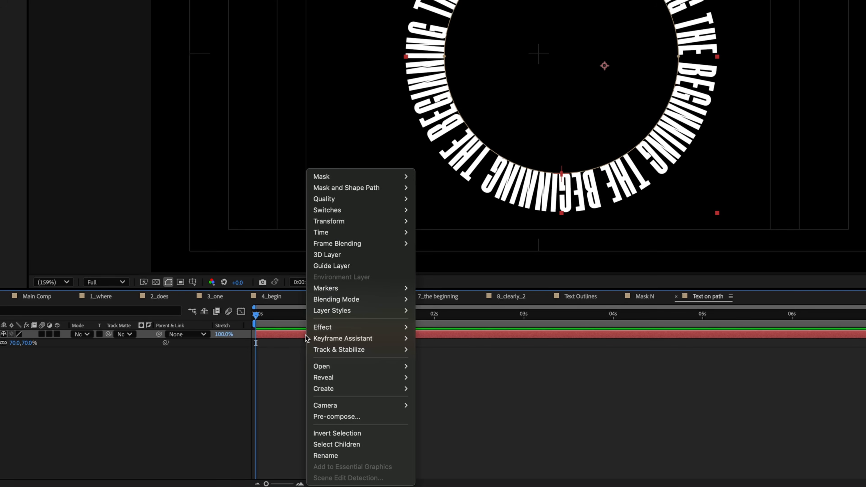
pyautogui.moveTo(384, 236)
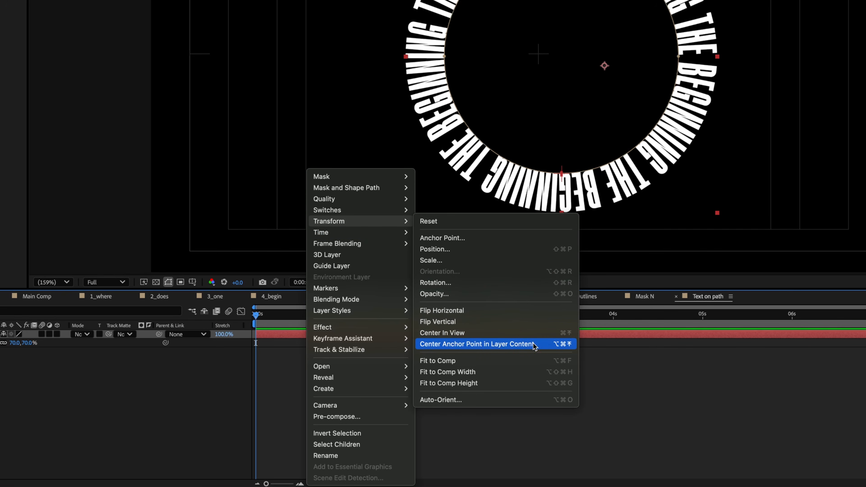
pyautogui.click(545, 345)
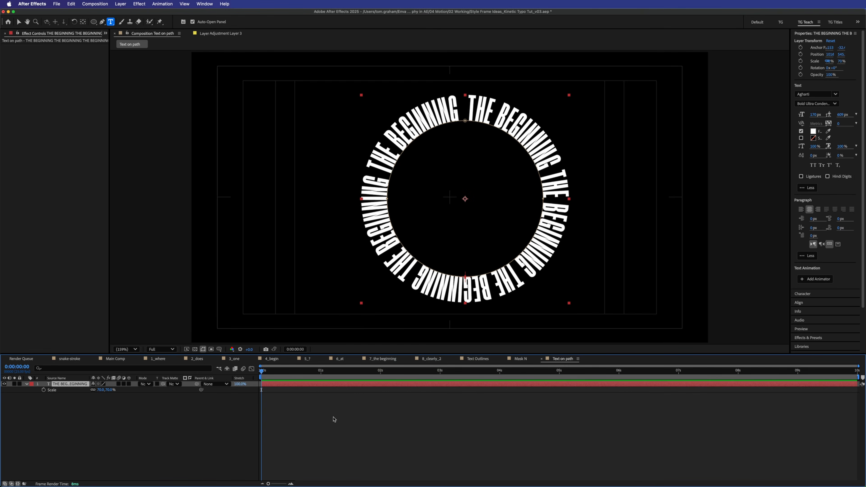
pyautogui.press('r')
pyautogui.moveTo(102, 392); pyautogui.dragTo(206, 389)
pyautogui.press('super+z')
pyautogui.press('super+z')
pyautogui.moveTo(104, 391); pyautogui.dragTo(181, 399)
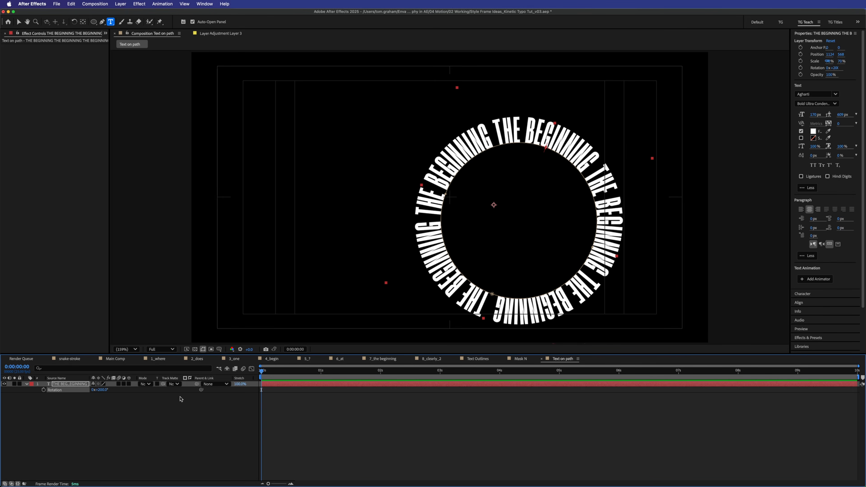
pyautogui.press('super+z')
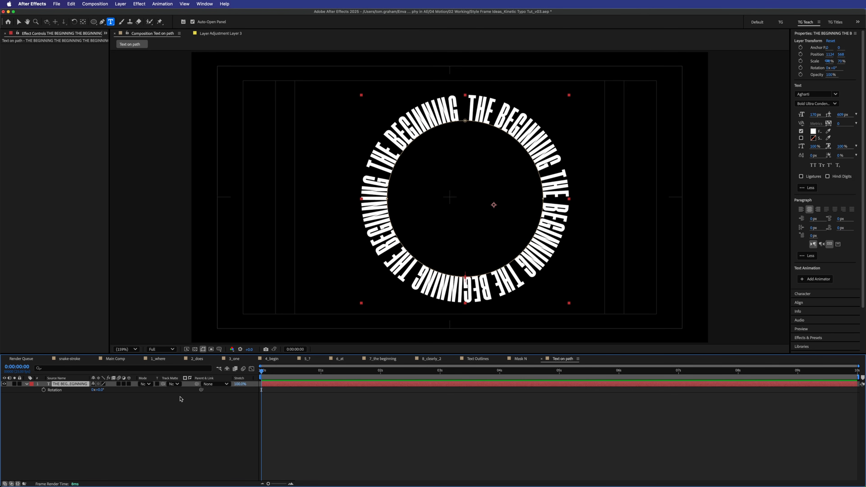
# - Center the anchor point on the text ring again, then select ring layers 2 to 7
pyautogui.rightClick(423, 386)
pyautogui.moveTo(463, 381)
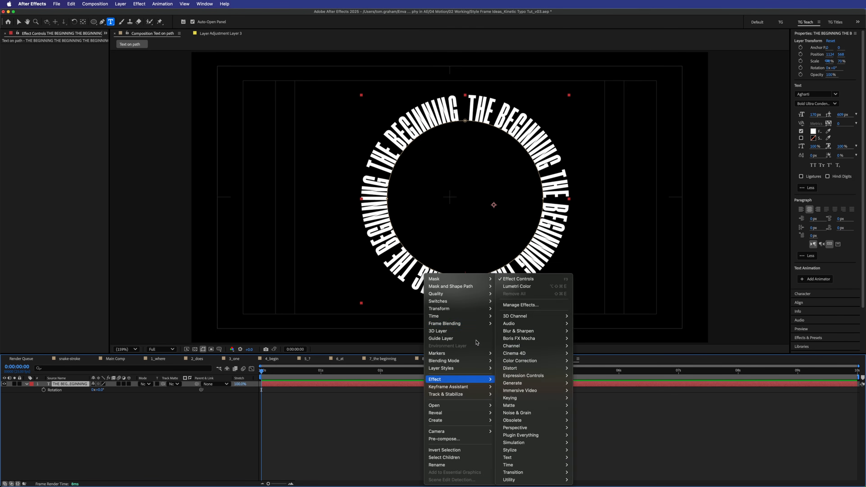
pyautogui.moveTo(467, 308)
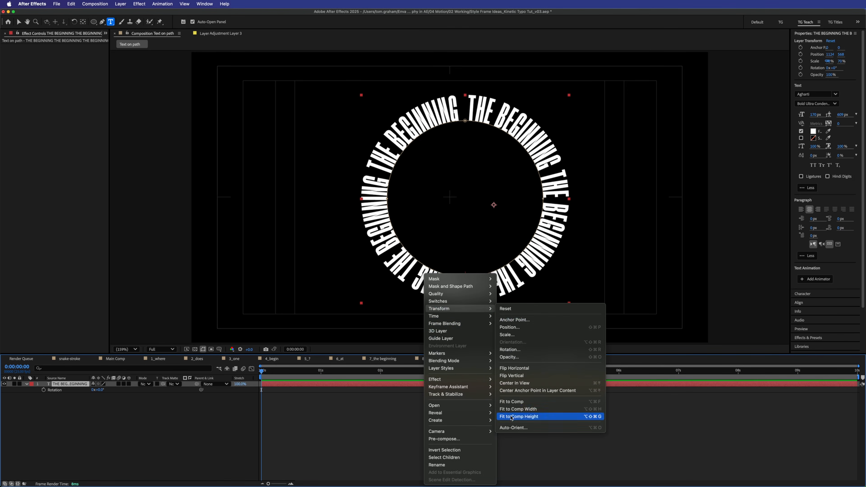
pyautogui.click(544, 391)
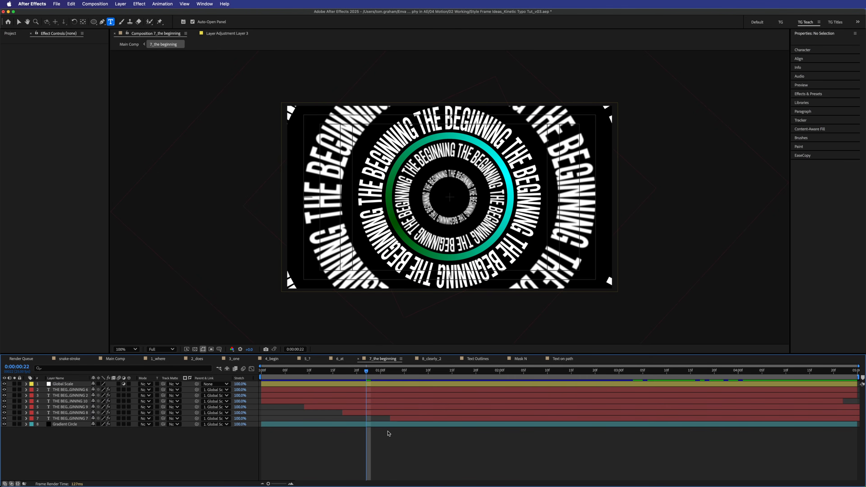
pyautogui.keyDown('shift'); pyautogui.click(458, 391); pyautogui.keyUp('shift')
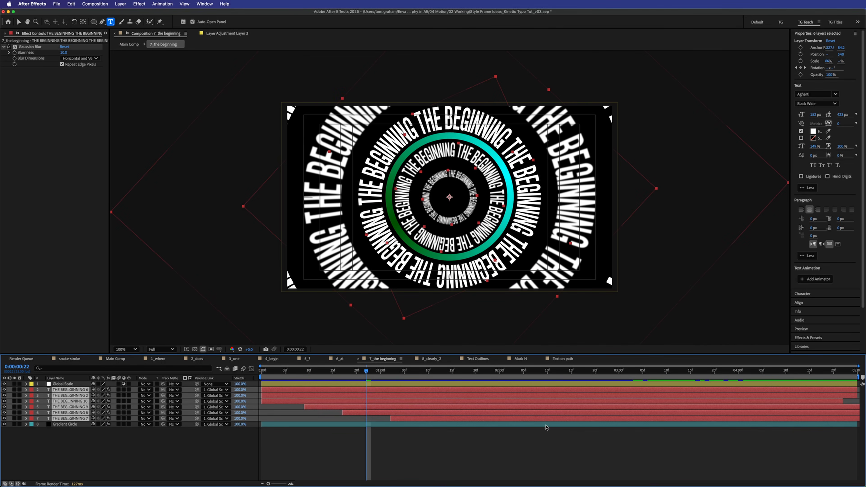
# - Reveal the six rings' Rotation keyframes and preview each ring rotating by a different amount
pyautogui.press('s')
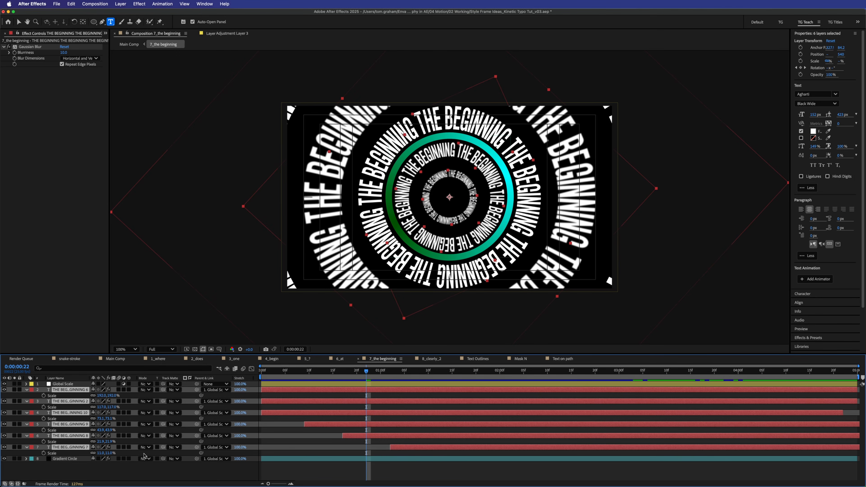
pyautogui.press('r')
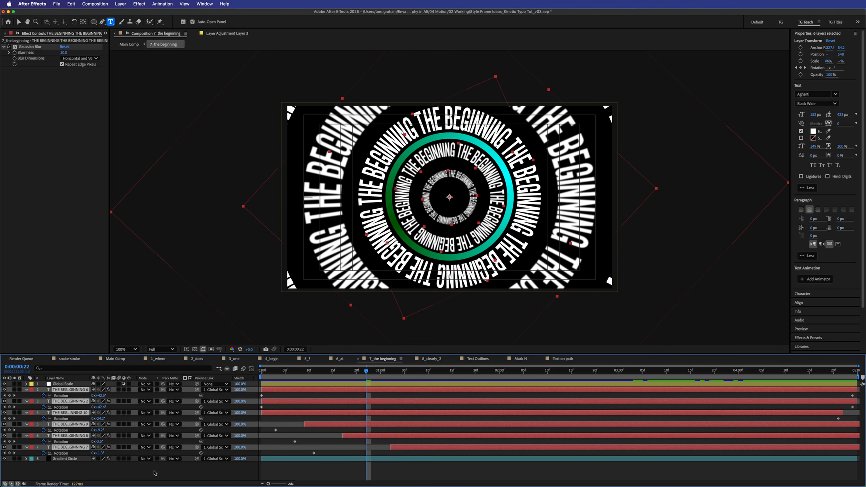
pyautogui.click(356, 408)
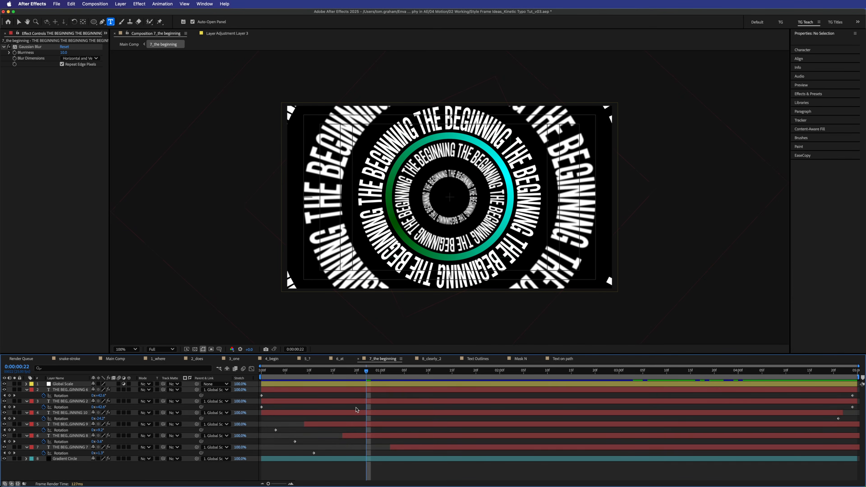
pyautogui.press('space')
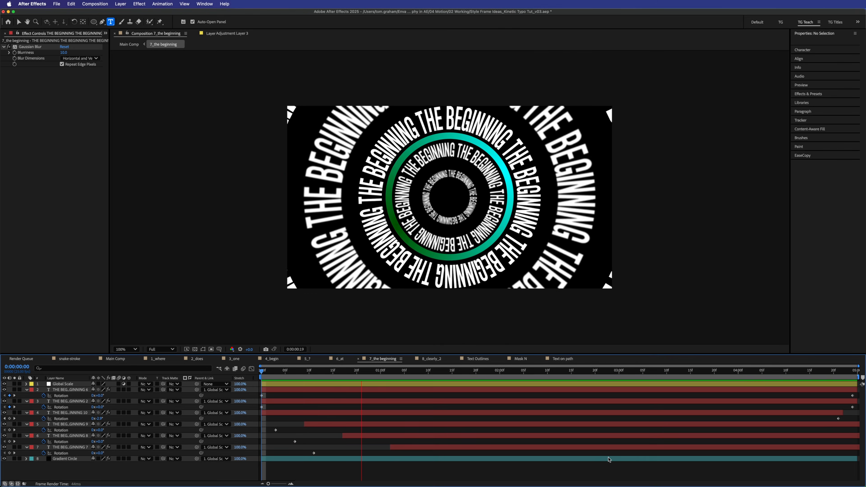
pyautogui.press('space')
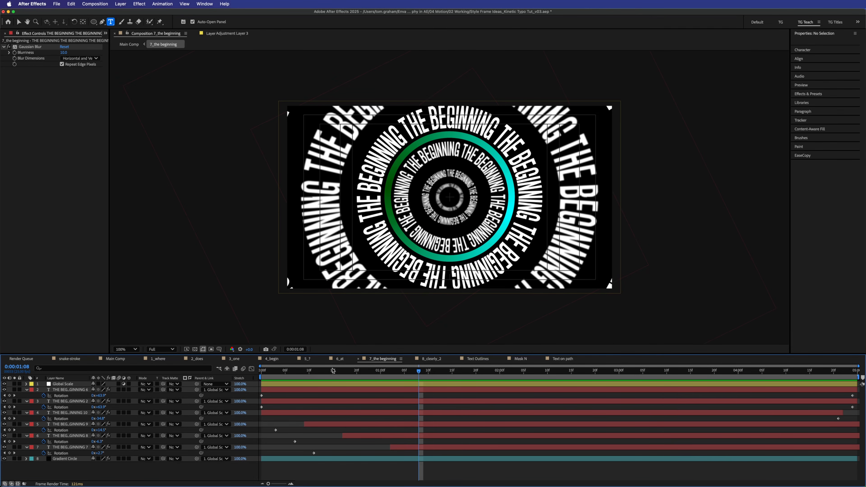
pyautogui.press('space')
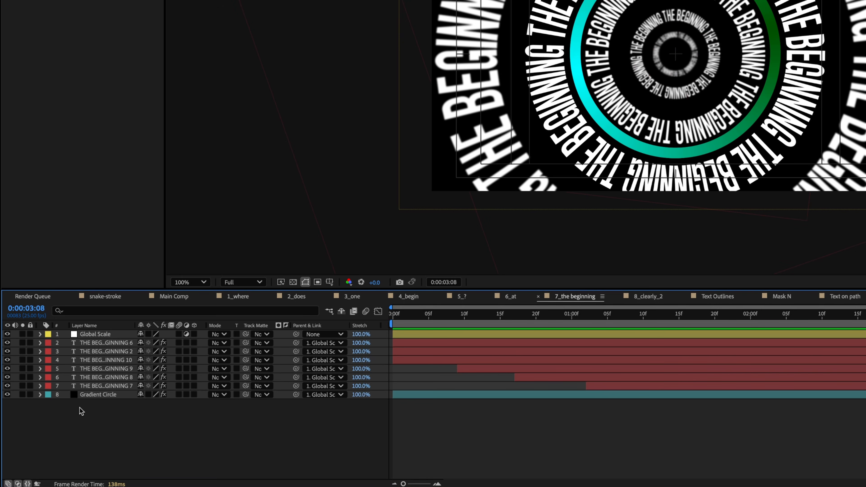
# - Parent text ring layers 2–7 to the Global Scale layer
pyautogui.click(124, 387)
pyautogui.keyDown('shift'); pyautogui.click(108, 345); pyautogui.keyUp('shift')
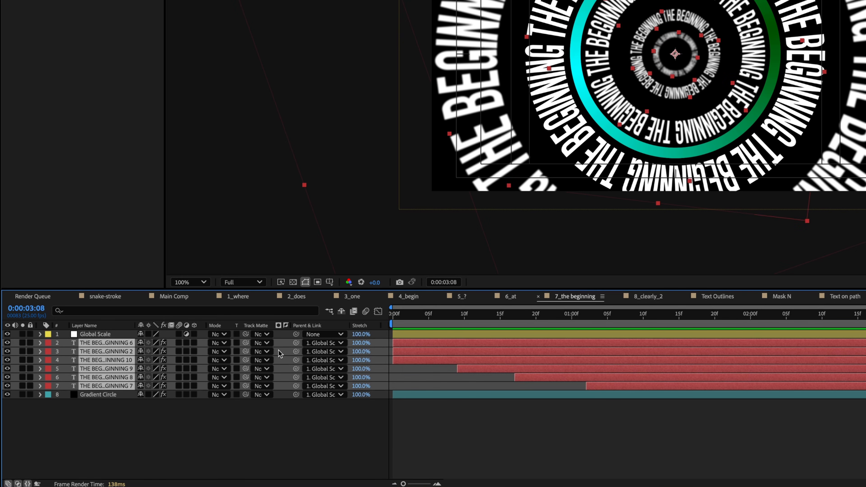
pyautogui.moveTo(296, 344); pyautogui.dragTo(95, 336)
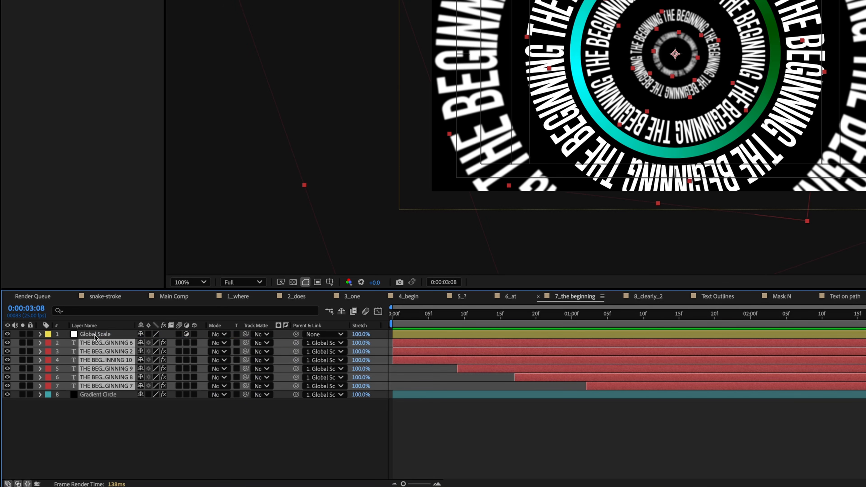
pyautogui.click(129, 429)
# - Test-scale Global Scale to resize all rings together, then undo
pyautogui.click(114, 335)
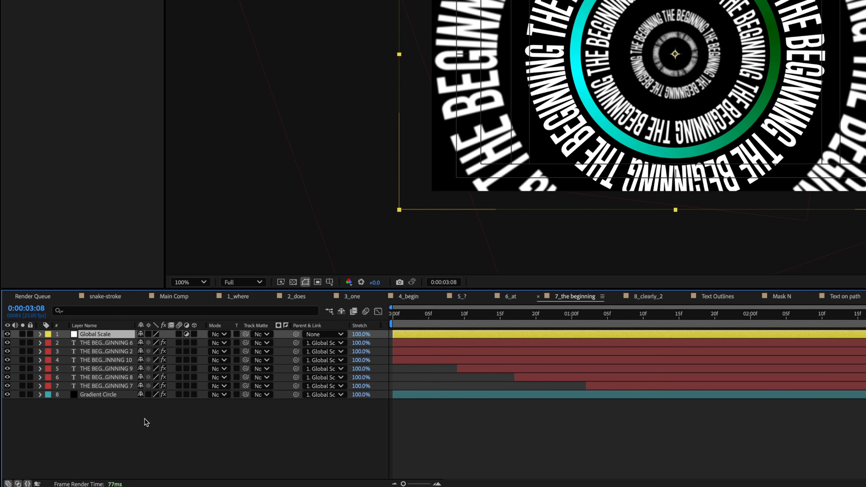
pyautogui.press('s')
pyautogui.moveTo(155, 343); pyautogui.dragTo(237, 340)
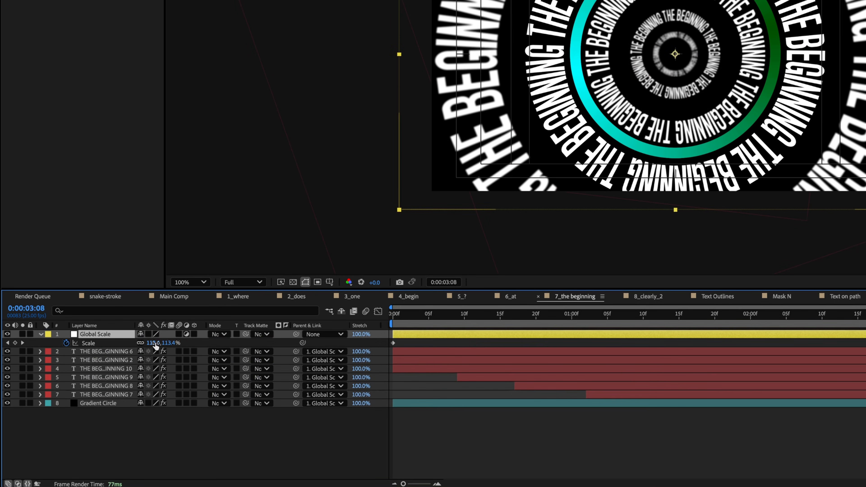
pyautogui.moveTo(157, 388); pyautogui.dragTo(126, 389)
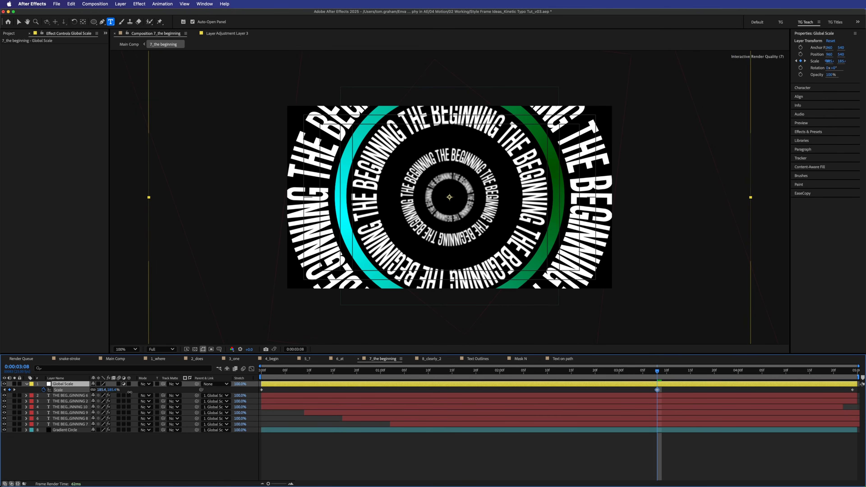
pyautogui.press('super+z')
# - Preview the 7_the beginning scaling animation from the first frame
pyautogui.moveTo(341, 370); pyautogui.dragTo(255, 374)
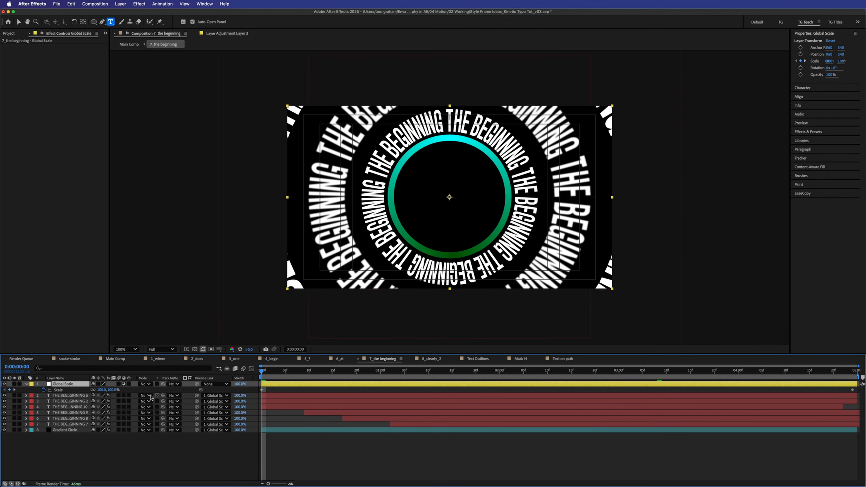
pyautogui.press('space')
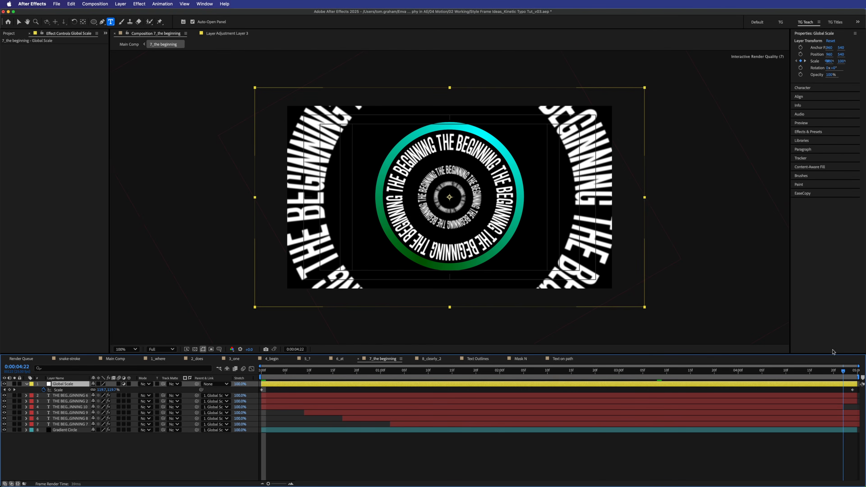
pyautogui.press('space')
pyautogui.press('space')
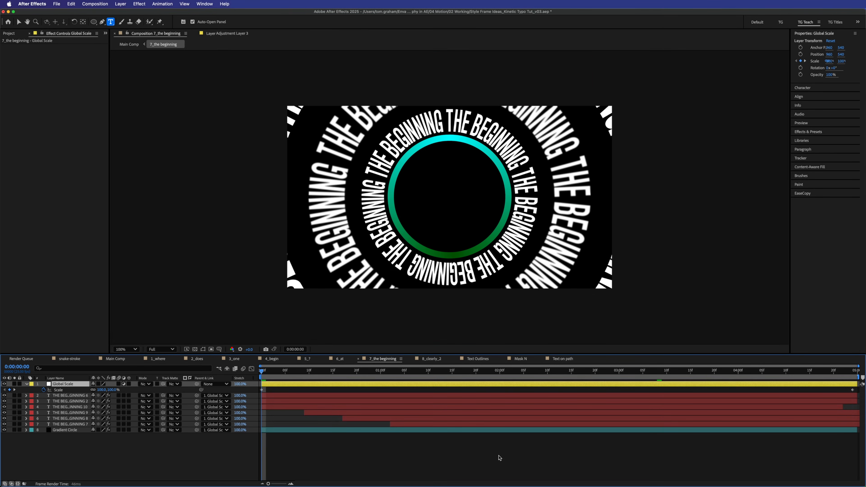
pyautogui.press('space')
pyautogui.moveTo(299, 372); pyautogui.dragTo(243, 384)
pyautogui.press('Home')
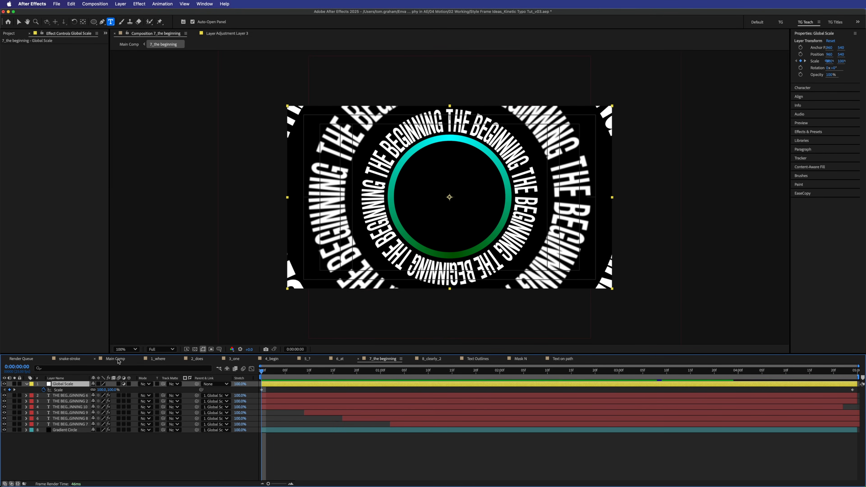
# - Preview the rings section in Main Comp, then return to 7_the beginning
pyautogui.click(116, 358)
pyautogui.moveTo(537, 372); pyautogui.dragTo(528, 372)
pyautogui.press('space')
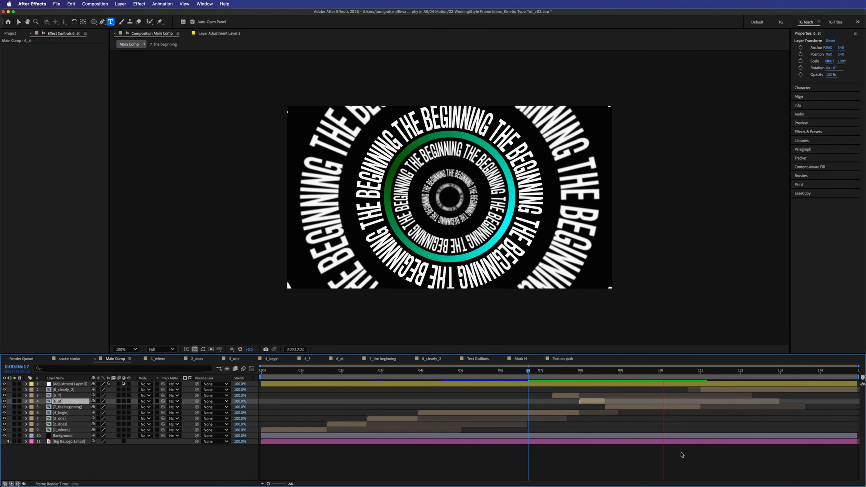
pyautogui.press('space')
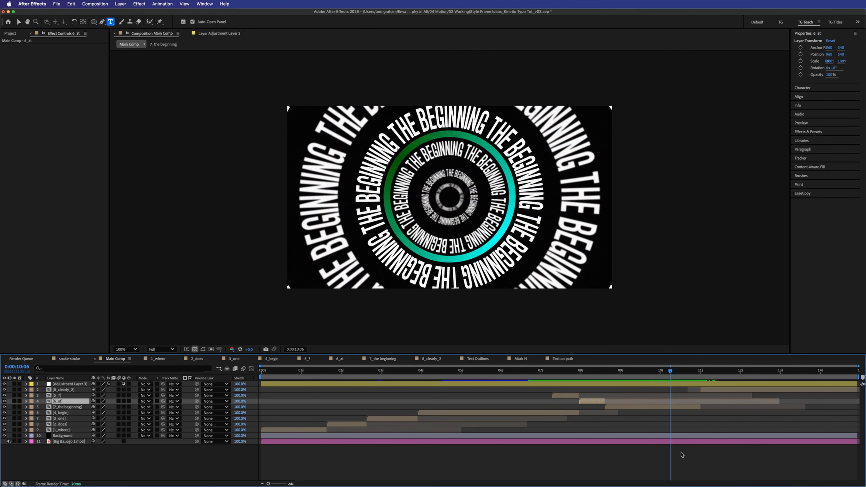
pyautogui.click(386, 359)
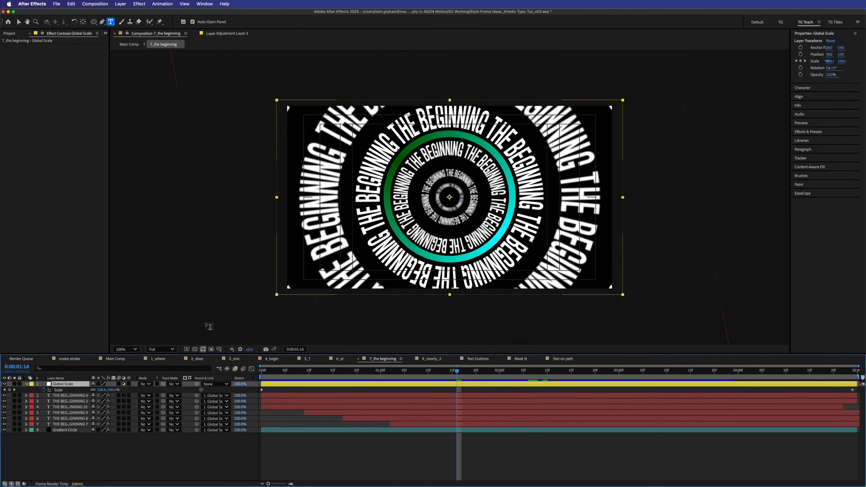
# - Inspect each text ring layer's blur settings and preview the animation
pyautogui.click(78, 395)
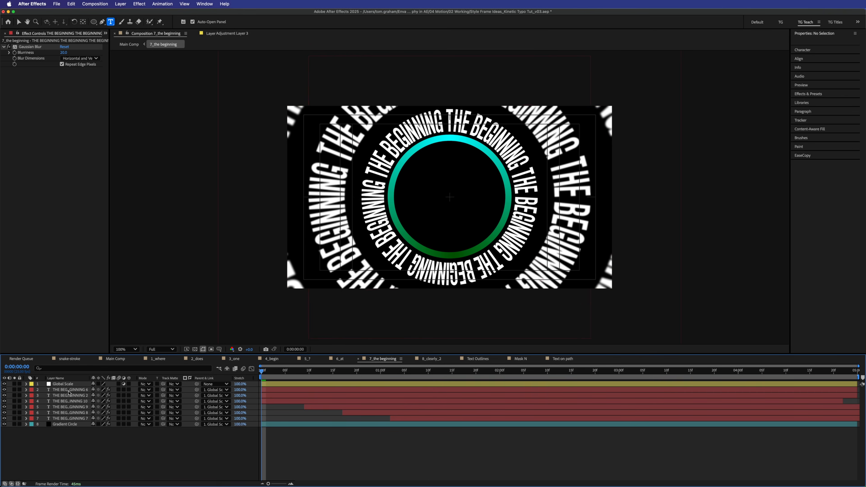
pyautogui.click(68, 390)
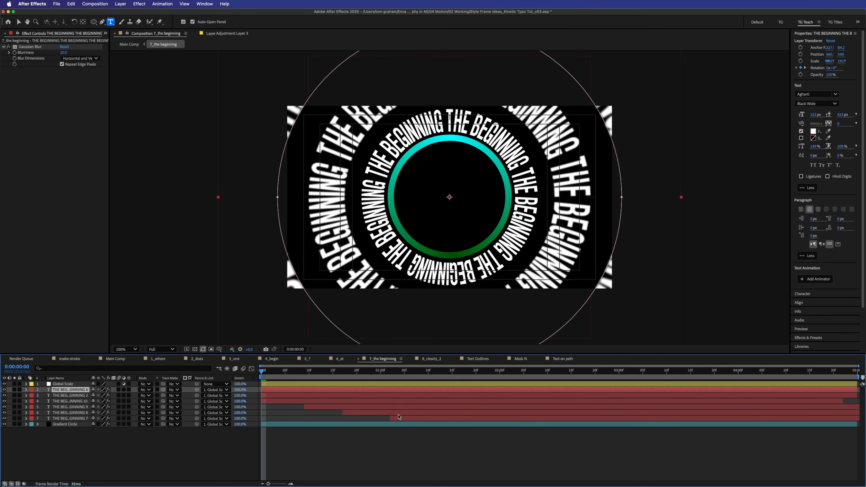
pyautogui.press('space')
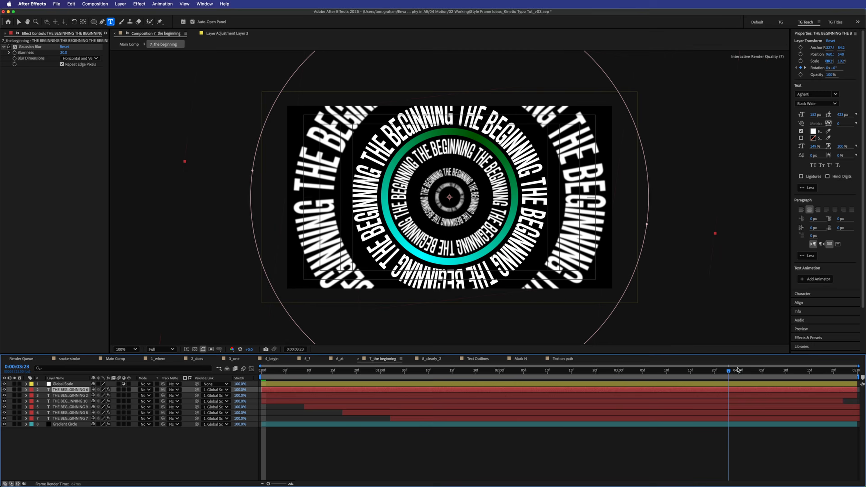
pyautogui.press('space')
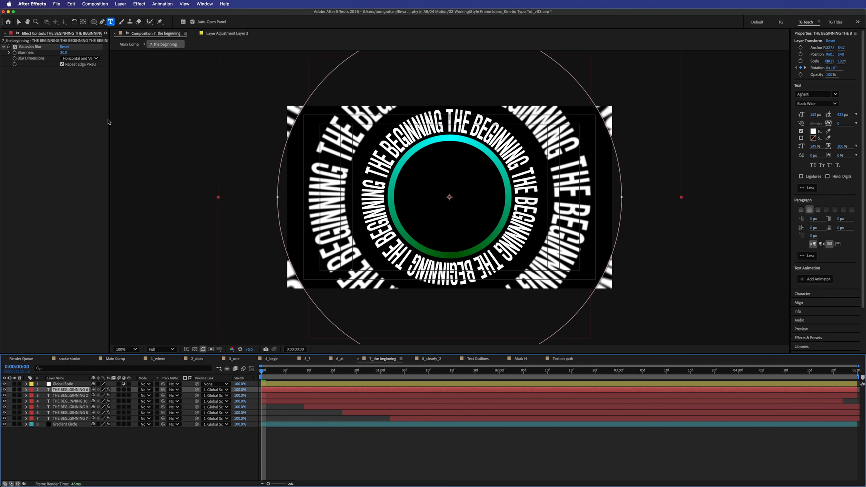
pyautogui.click(77, 396)
pyautogui.click(76, 402)
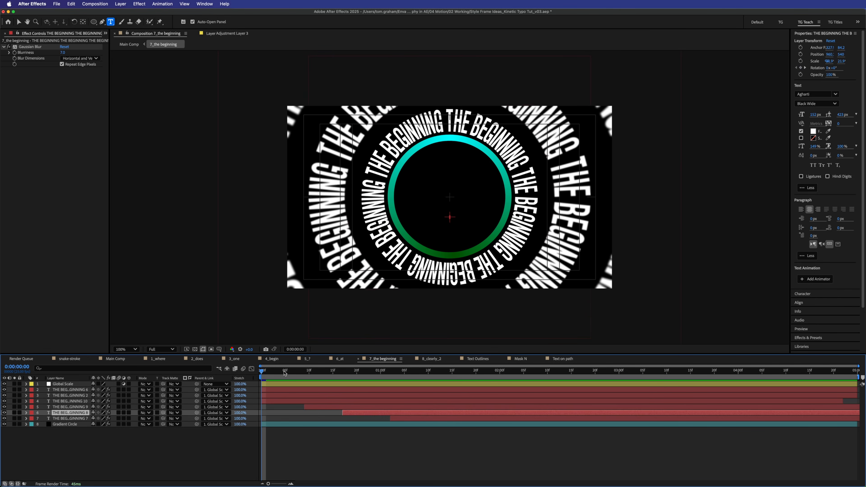
pyautogui.click(76, 418)
pyautogui.press('space')
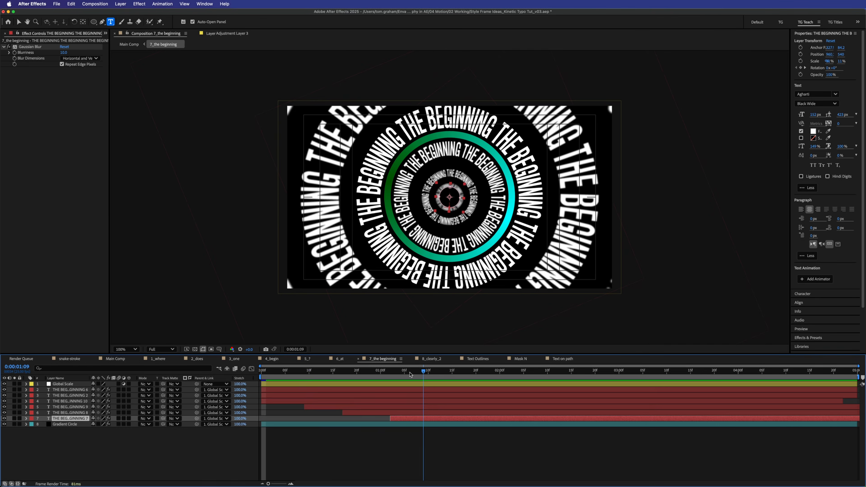
pyautogui.click(362, 372)
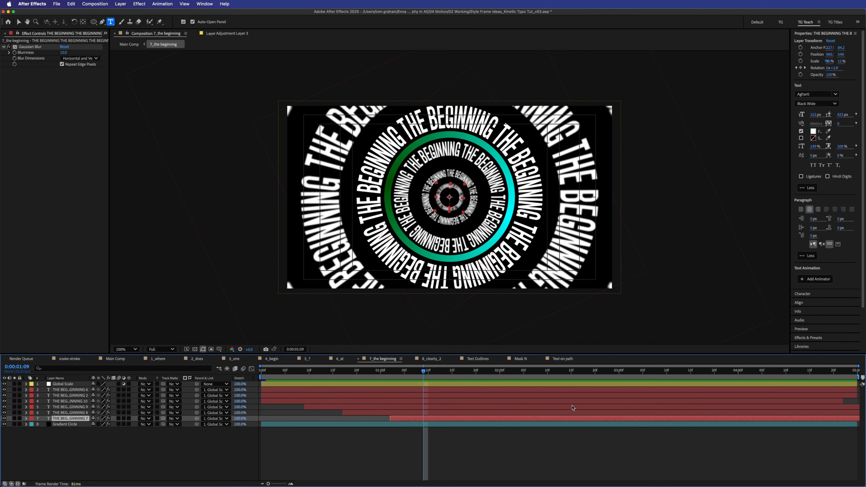
# - Switch off Gaussian Blur on all six rings and preview the sharpened rings from the start
pyautogui.keyDown('shift'); pyautogui.click(67, 392); pyautogui.keyUp('shift')
pyautogui.click(33, 83)
pyautogui.click(8, 47)
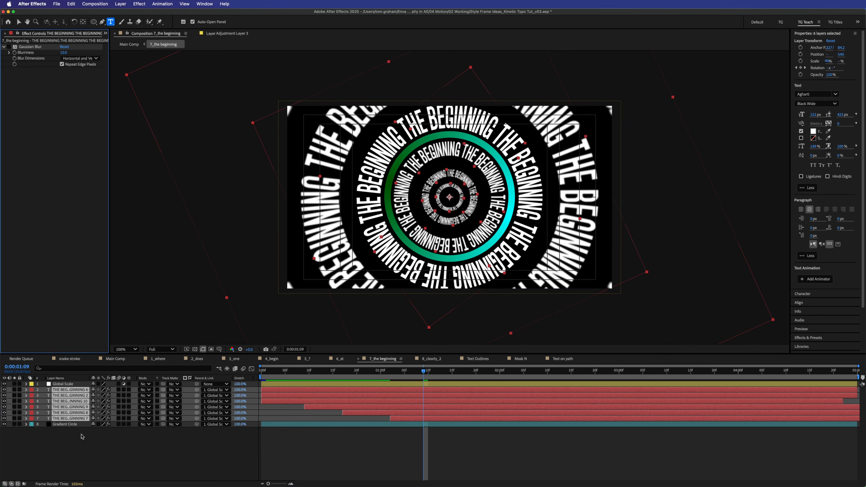
pyautogui.click(80, 434)
pyautogui.click(72, 419)
pyautogui.click(10, 47)
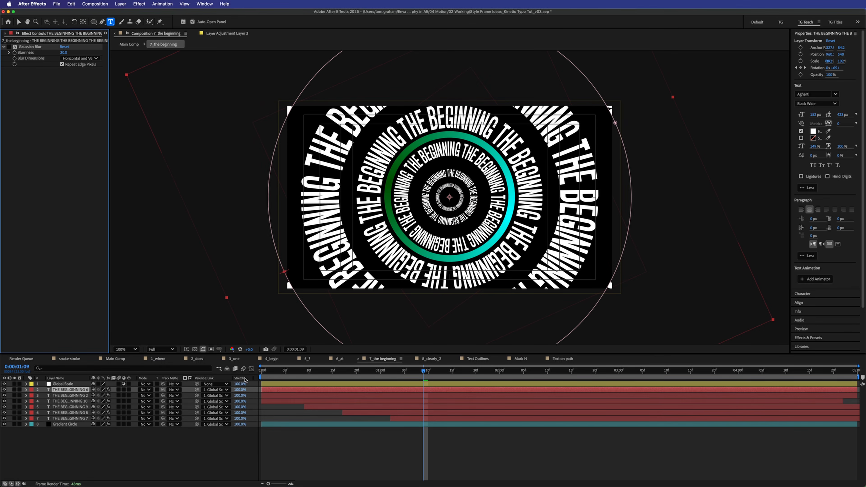
pyautogui.press('Home')
pyautogui.press('space')
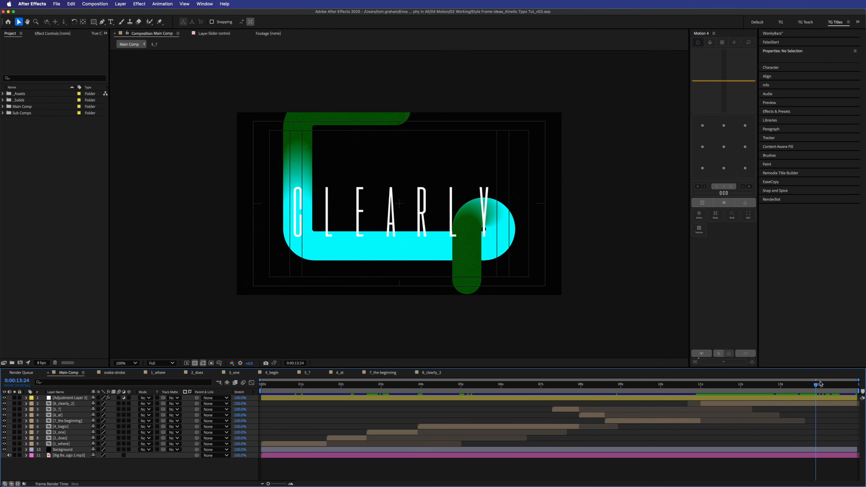
# - Scrub the Main Comp playhead back to about 0:00:12:05, where CLEARLY appears
pyautogui.moveTo(820, 384); pyautogui.dragTo(752, 365)
pyautogui.click(784, 68)
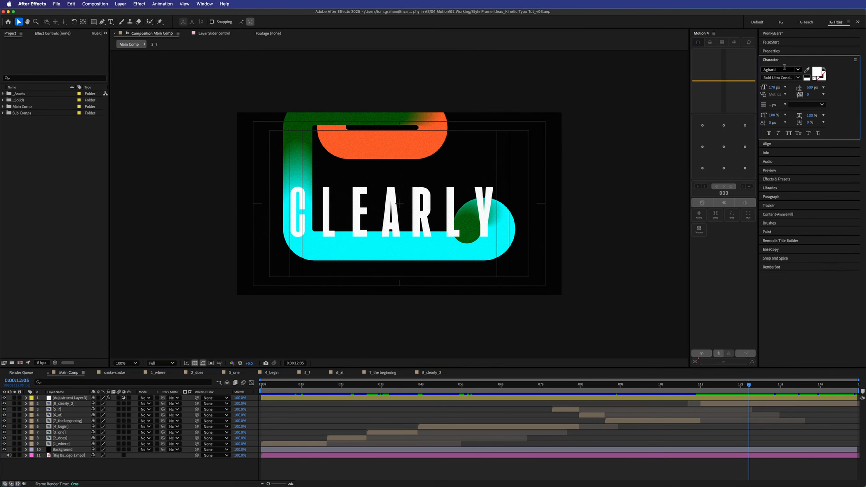
pyautogui.click(788, 70)
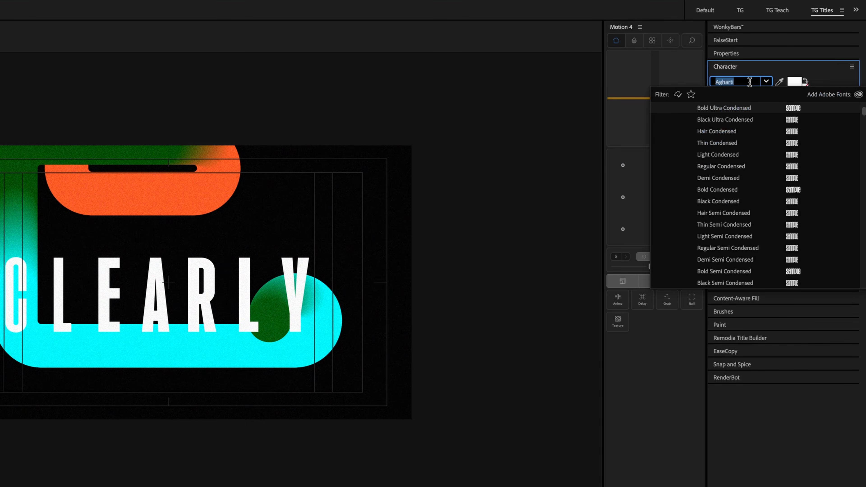
pyautogui.click(581, 91)
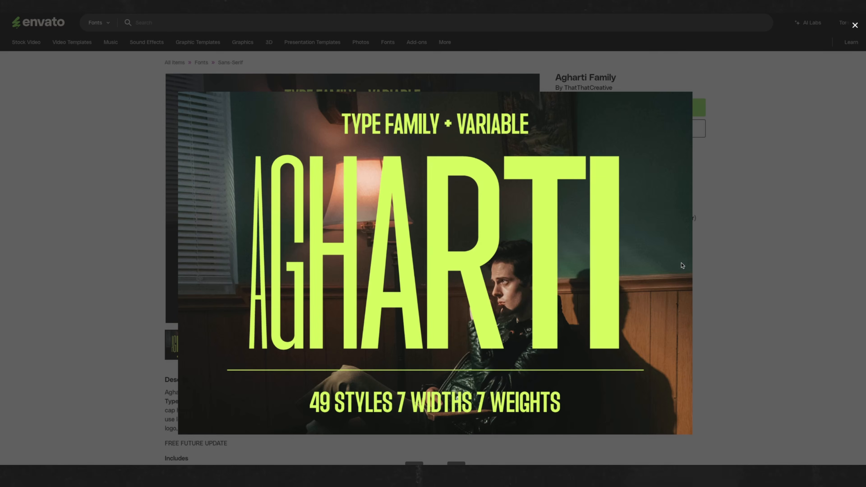
# - View the Agharti Family preview images enlarged and scroll down the page
pyautogui.click(683, 266)
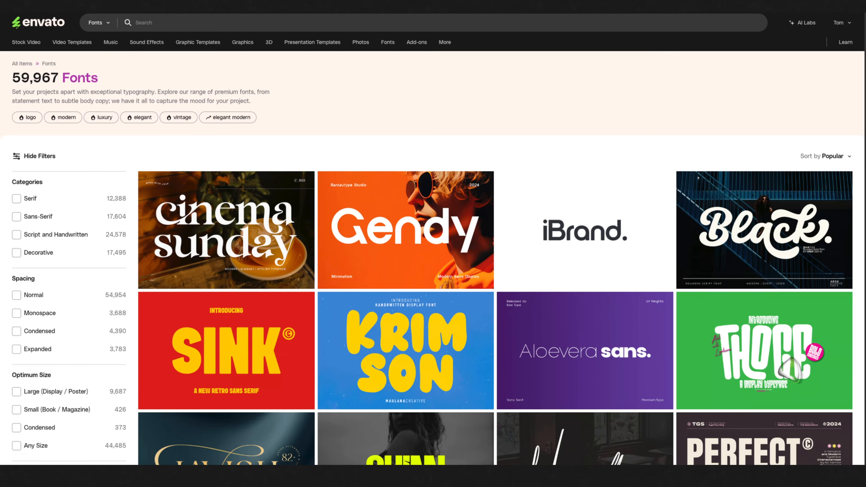
pyautogui.scroll(-5, 433, 260)
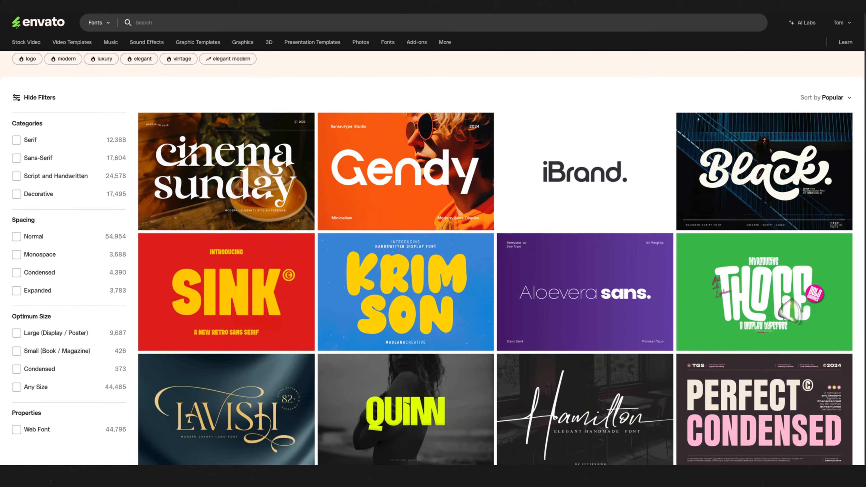
pyautogui.scroll(-10, 433, 260)
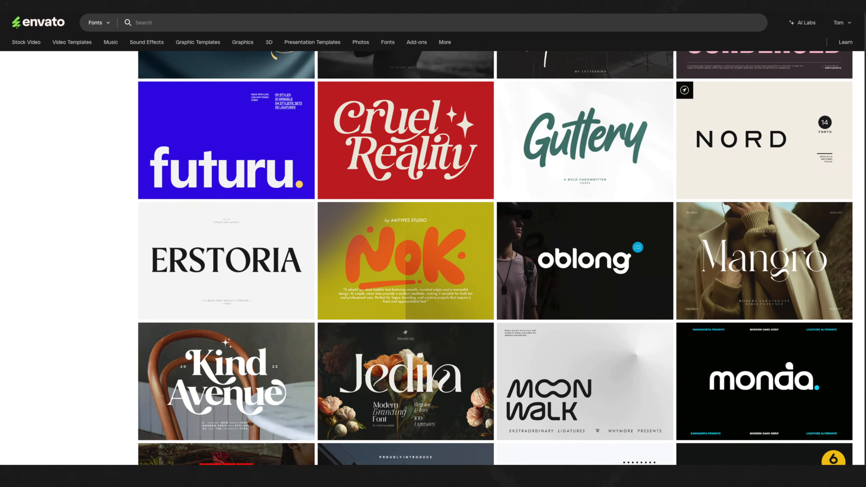
pyautogui.scroll(-1, 496, 258)
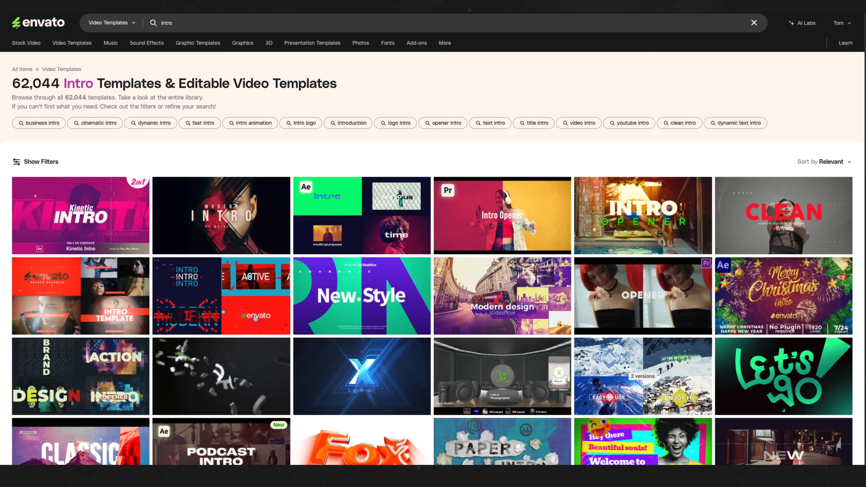
# - Scroll the intro template results, open the Marketing Intro page, then scrub the weight animation
pyautogui.scroll(-2, 433, 259)
pyautogui.scroll(-4, 777, 180)
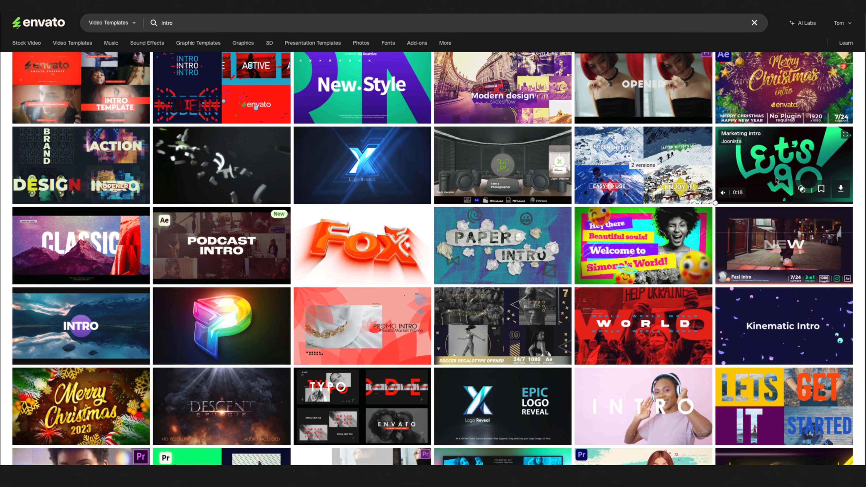
pyautogui.click(777, 180)
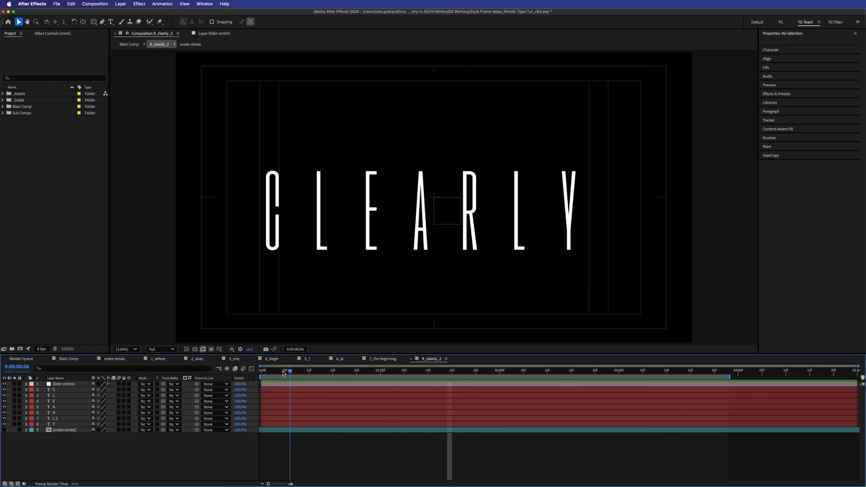
pyautogui.moveTo(283, 374); pyautogui.dragTo(428, 372)
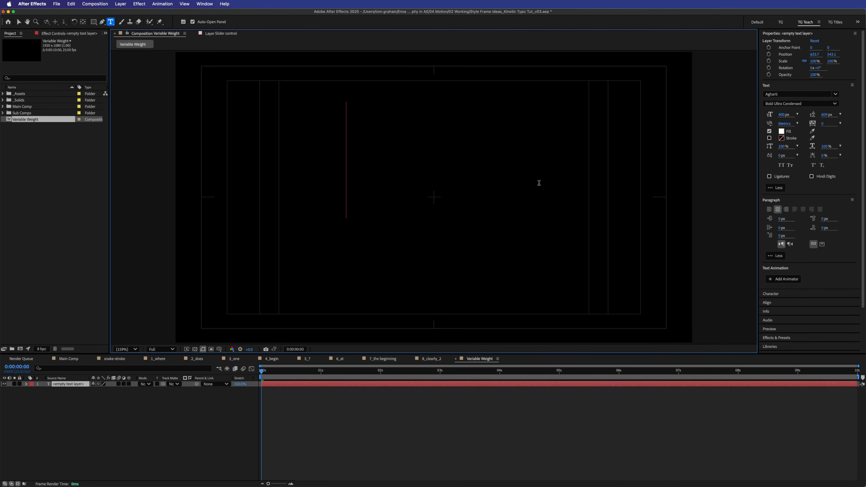
# - Create a CLEARLY text layer with its tracking set to 171
pyautogui.write('CLEARLY')
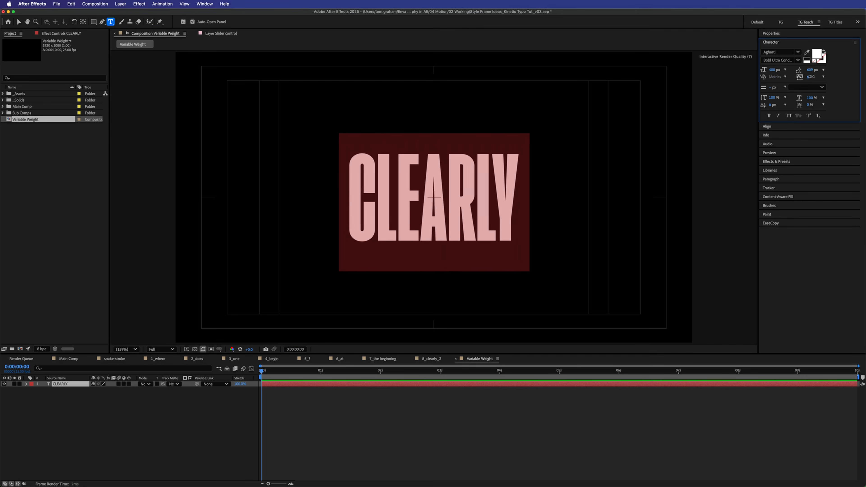
pyautogui.moveTo(810, 77); pyautogui.dragTo(861, 72)
pyautogui.moveTo(862, 72); pyautogui.dragTo(860, 73)
pyautogui.click(110, 412)
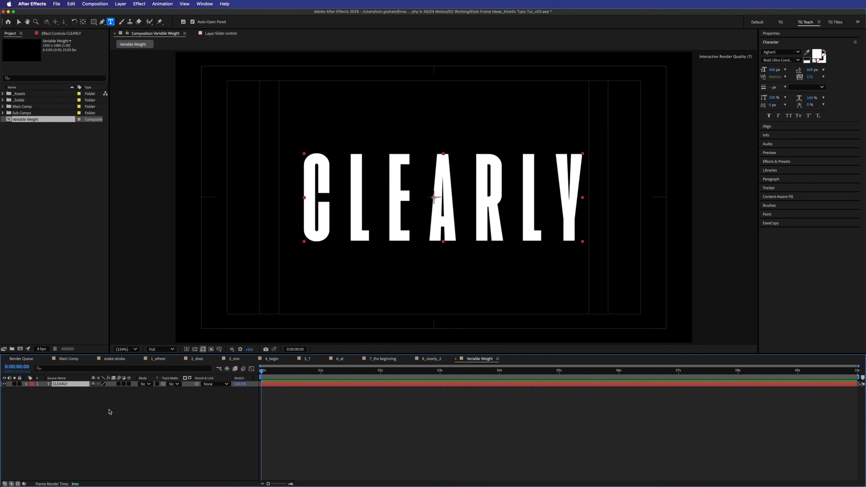
# - Duplicate the CLEARLY layer and turn copies into single letters such as L and E
pyautogui.press('super+d')
pyautogui.press('super+d')
pyautogui.press('super+d')
pyautogui.press('super+d')
pyautogui.press('super+d')
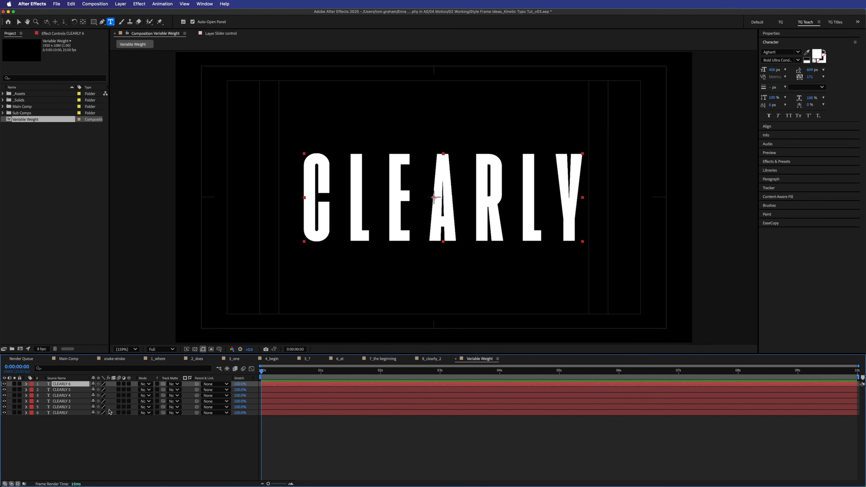
pyautogui.press('super+d')
pyautogui.press('super+d')
pyautogui.click(85, 418)
pyautogui.click(84, 414)
pyautogui.click(82, 407)
pyautogui.click(82, 401)
pyautogui.doubleClick(76, 414)
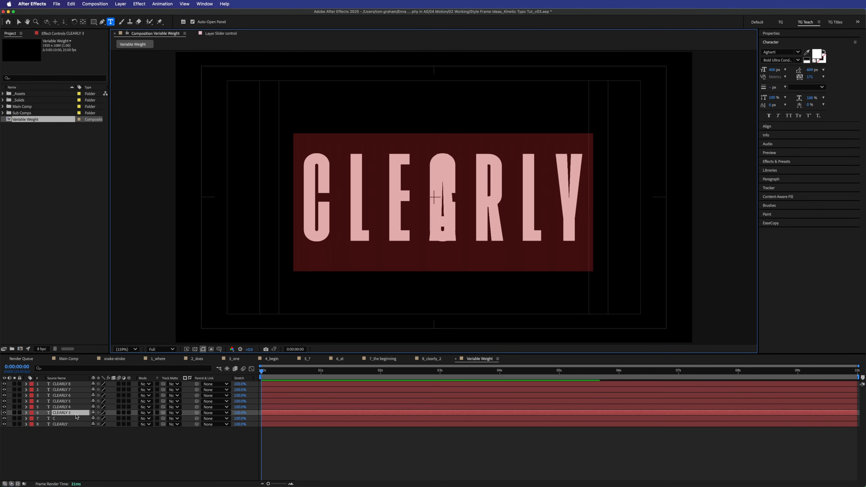
pyautogui.write('L')
pyautogui.doubleClick(73, 408)
pyautogui.write('E')
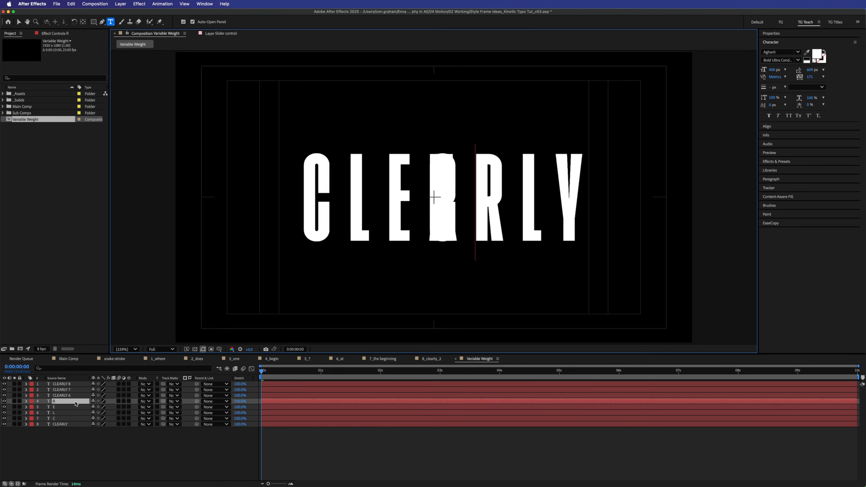
# - Apply the Fill effect to the full CLEARLY layer to mark it as a reference
pyautogui.click(777, 162)
pyautogui.click(790, 94)
pyautogui.write('fill')
pyautogui.moveTo(785, 141); pyautogui.dragTo(76, 425)
# - Slide the L and E letters into place, then delete the CLEARLY reference layer
pyautogui.moveTo(96, 459); pyautogui.dragTo(1, 451)
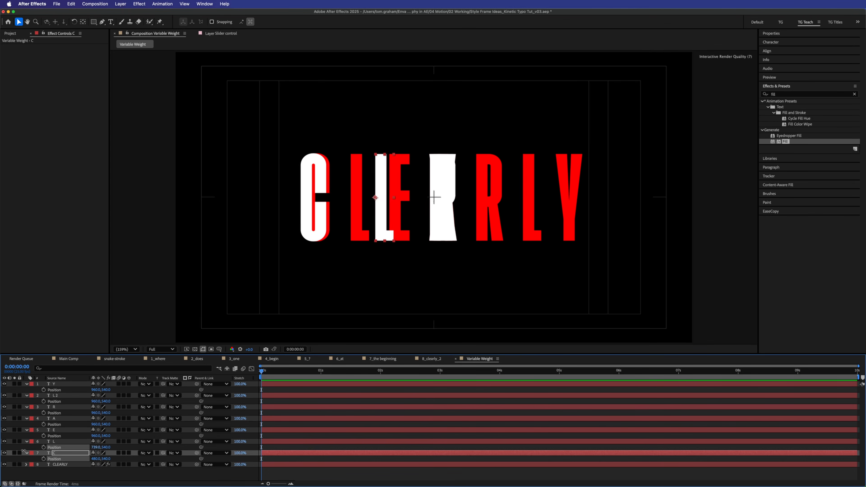
pyautogui.moveTo(98, 437); pyautogui.dragTo(41, 440)
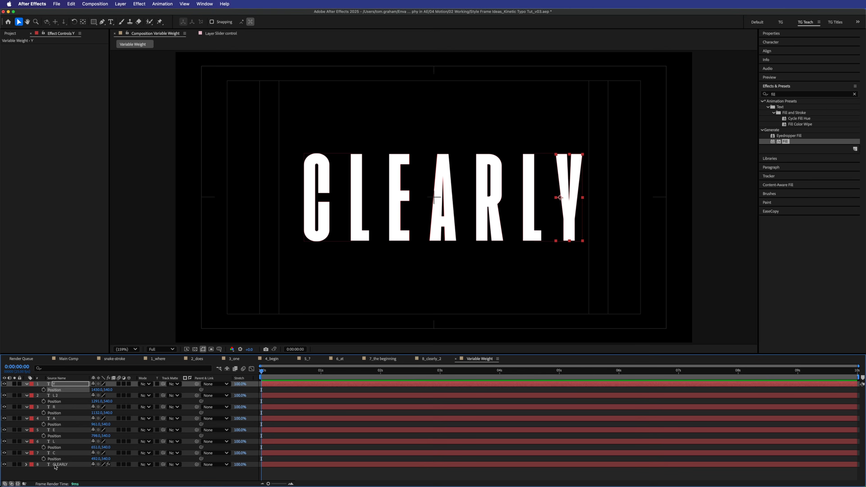
pyautogui.rightClick(63, 465)
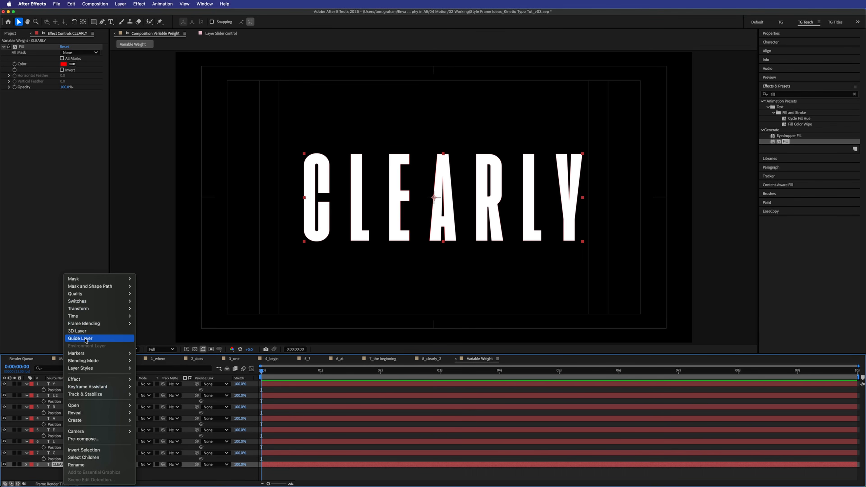
pyautogui.click(85, 338)
pyautogui.click(42, 471)
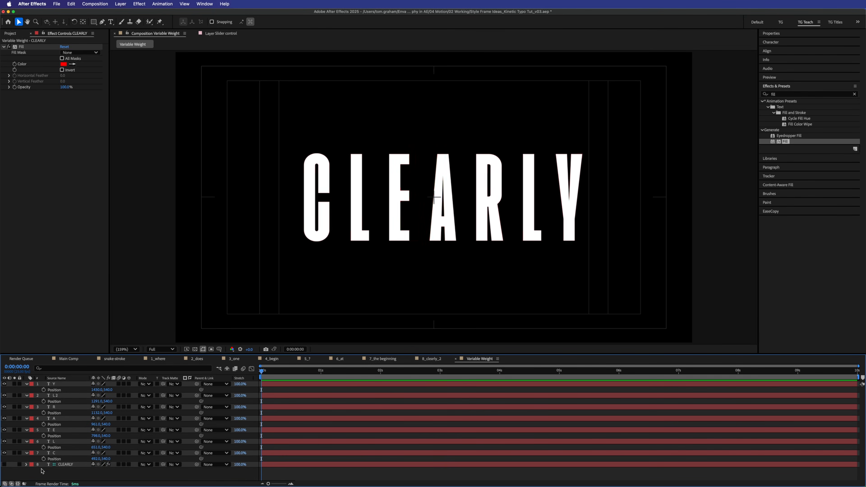
pyautogui.click(63, 464)
pyautogui.press('Delete')
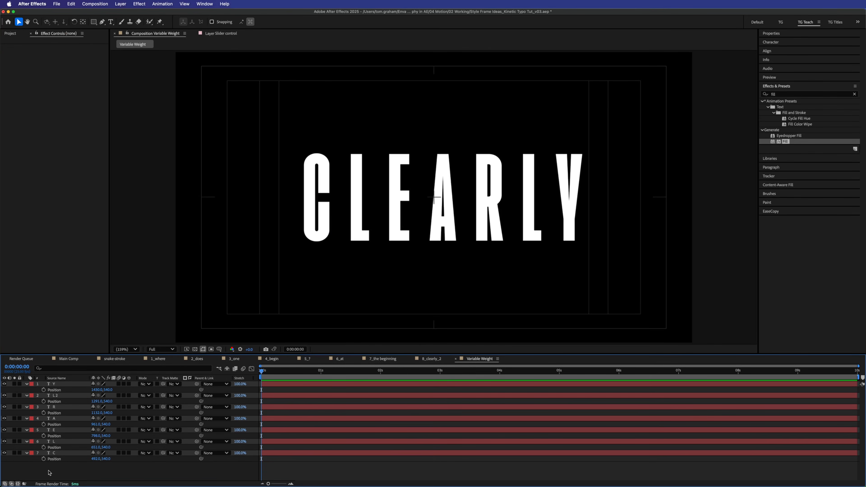
# - Add a new null object layer and name it Slider Control
pyautogui.press('p')
pyautogui.rightClick(141, 445)
pyautogui.moveTo(170, 427)
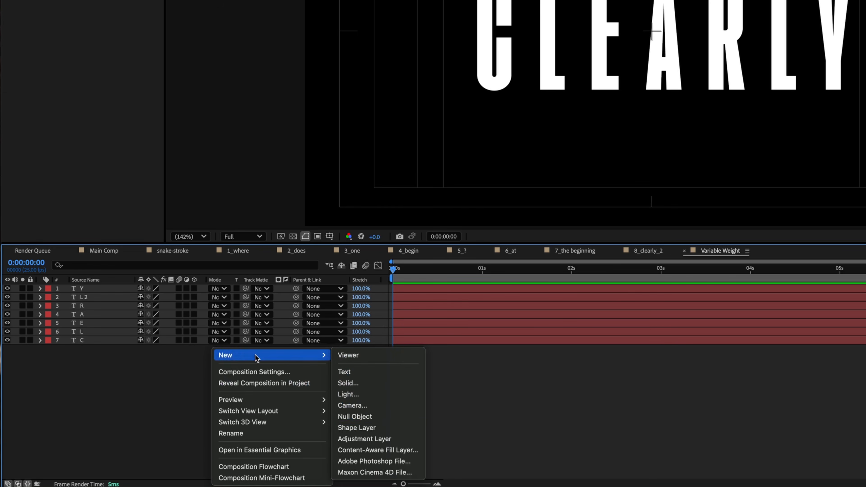
pyautogui.click(377, 416)
pyautogui.press('Return')
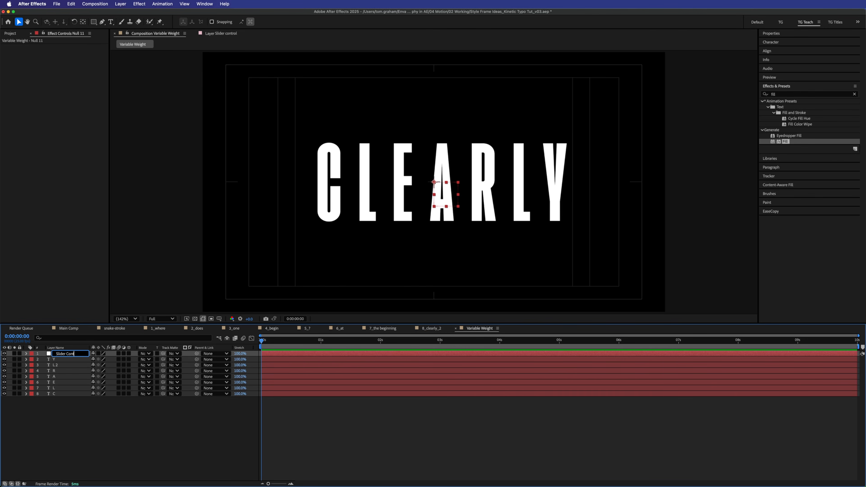
# - Apply a Slider Control effect to the null and duplicate it into eight sliders
pyautogui.click(810, 94)
pyautogui.write('slider')
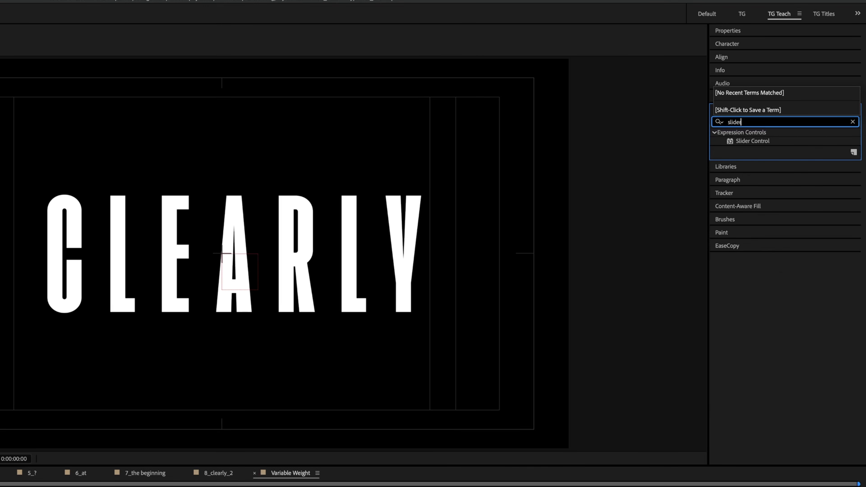
pyautogui.doubleClick(752, 141)
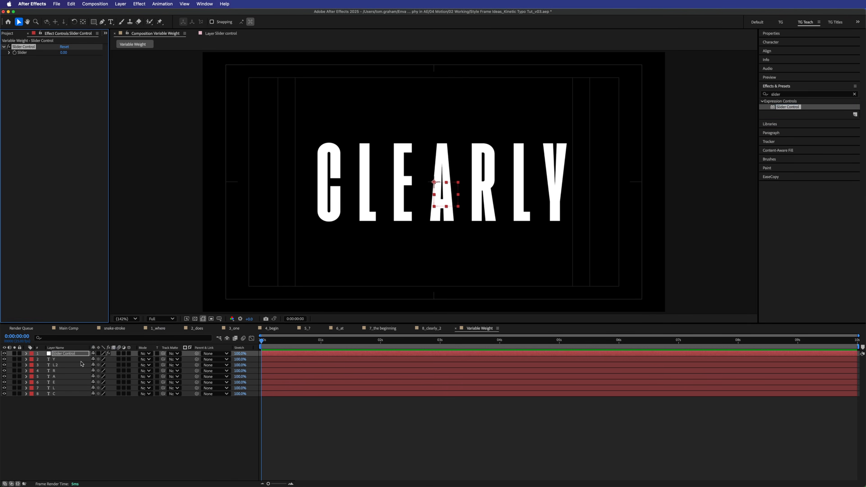
pyautogui.click(33, 47)
pyautogui.press('super+d')
pyautogui.press('super+d')
pyautogui.press('super+d')
pyautogui.press('super+d')
pyautogui.press('super+d')
pyautogui.press('super+d')
pyautogui.press('super+d')
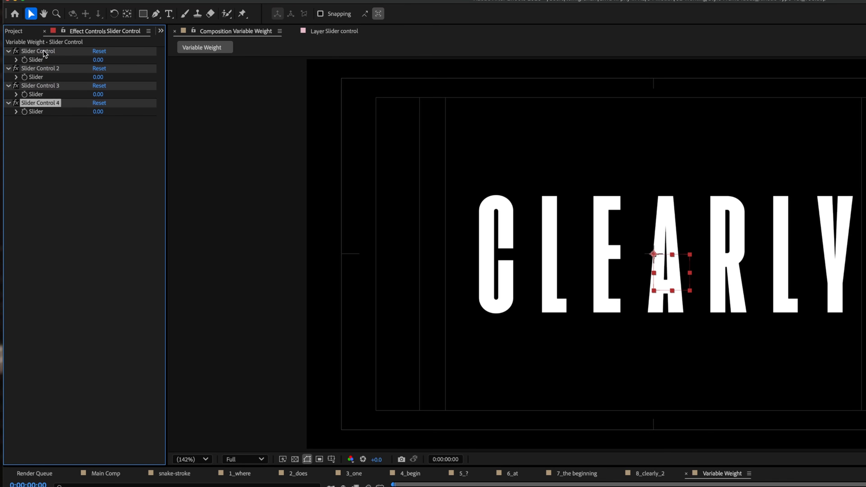
# - Rename the first three slider effects C, L and E
pyautogui.click(43, 50)
pyautogui.press('Return')
pyautogui.write('C')
pyautogui.click(51, 69)
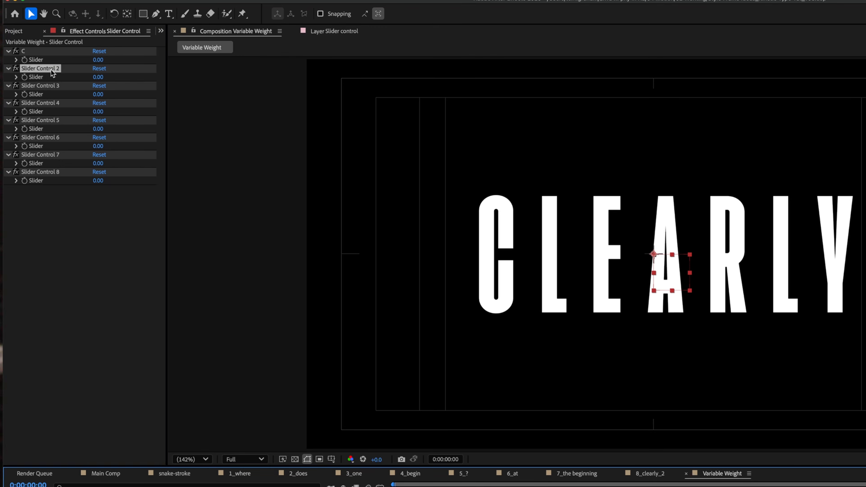
pyautogui.rightClick(54, 68)
pyautogui.click(69, 76)
pyautogui.write('L')
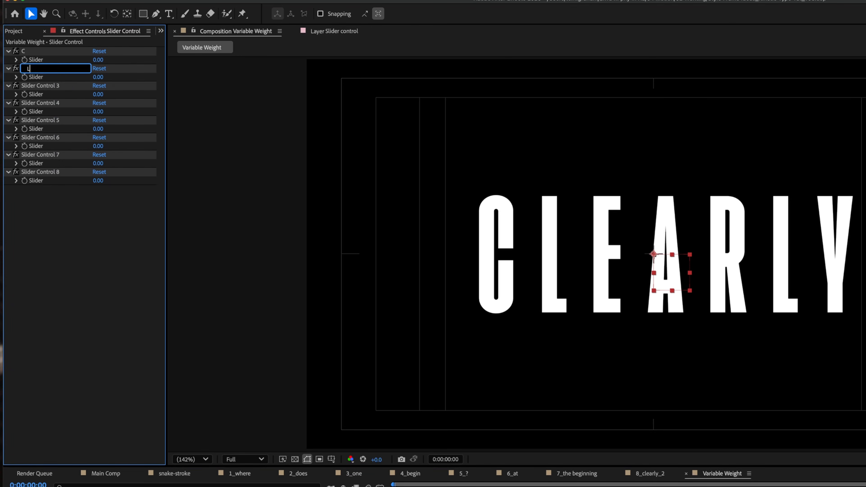
pyautogui.click(61, 87)
pyautogui.rightClick(62, 87)
pyautogui.click(68, 93)
pyautogui.write('E')
pyautogui.click(58, 102)
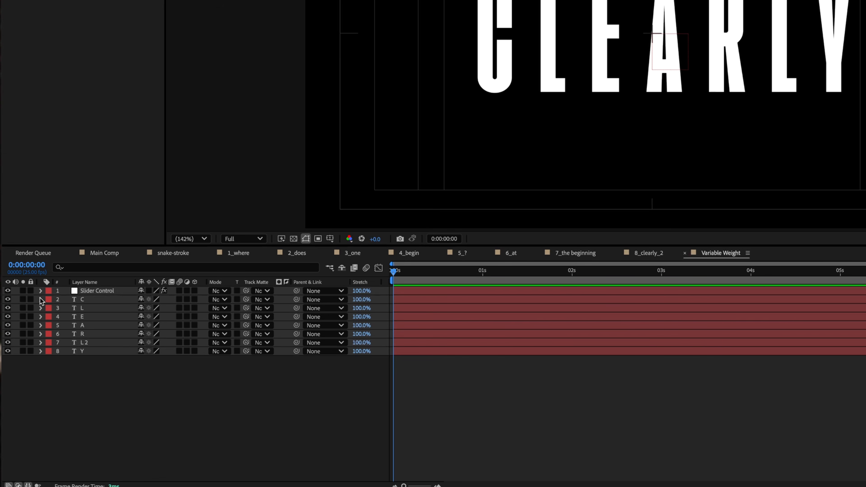
# - Twirl open layer C's Text properties to reveal its Source Text font-array expression
pyautogui.click(40, 299)
pyautogui.click(49, 308)
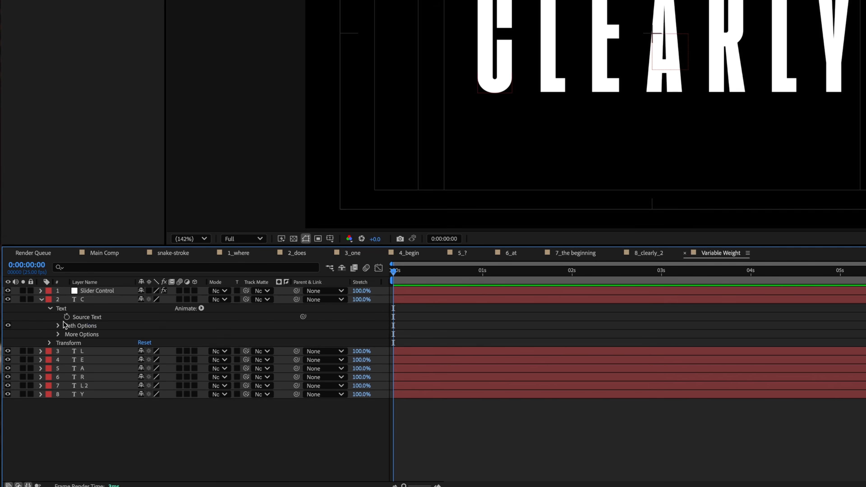
pyautogui.keyDown('alt'); pyautogui.click(67, 317); pyautogui.keyUp('alt')
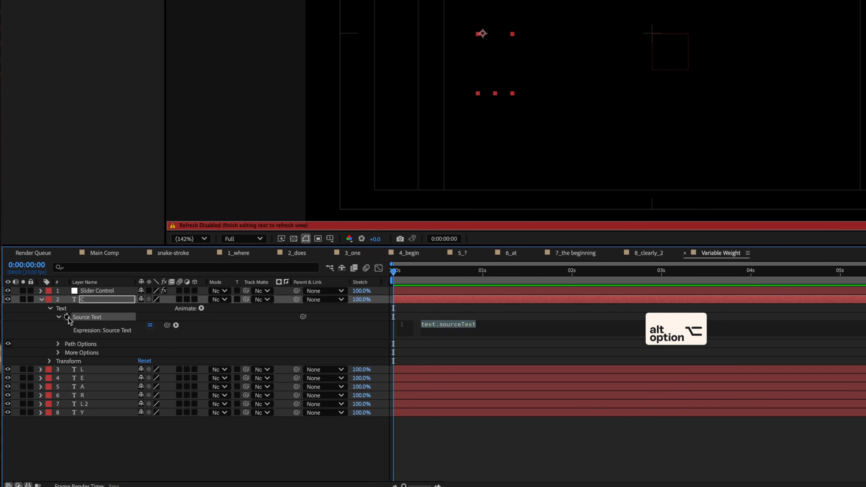
pyautogui.click(490, 325)
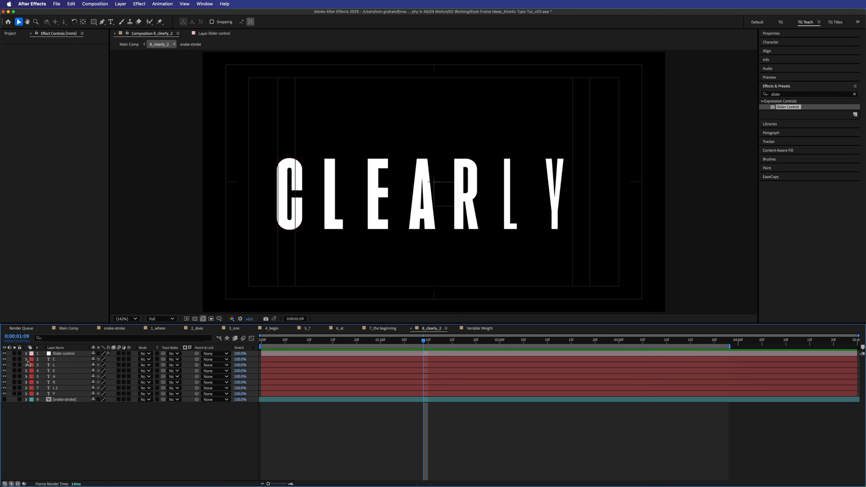
pyautogui.click(32, 365)
pyautogui.click(32, 366)
pyautogui.click(39, 372)
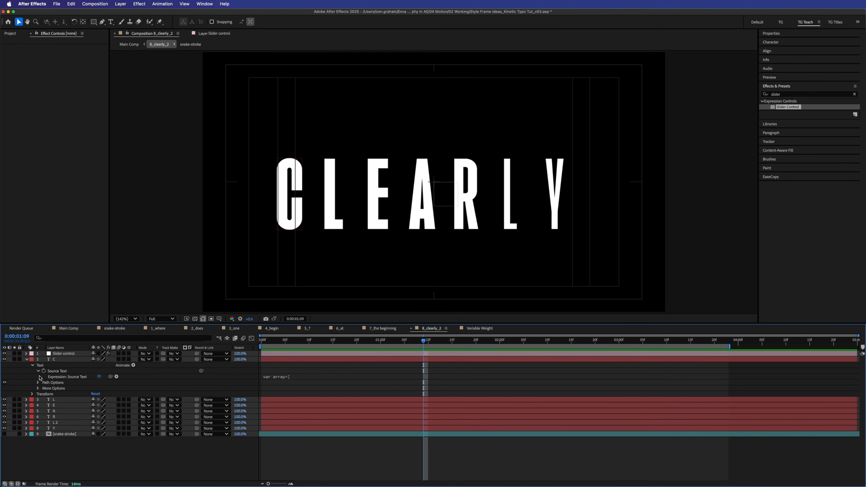
pyautogui.click(308, 377)
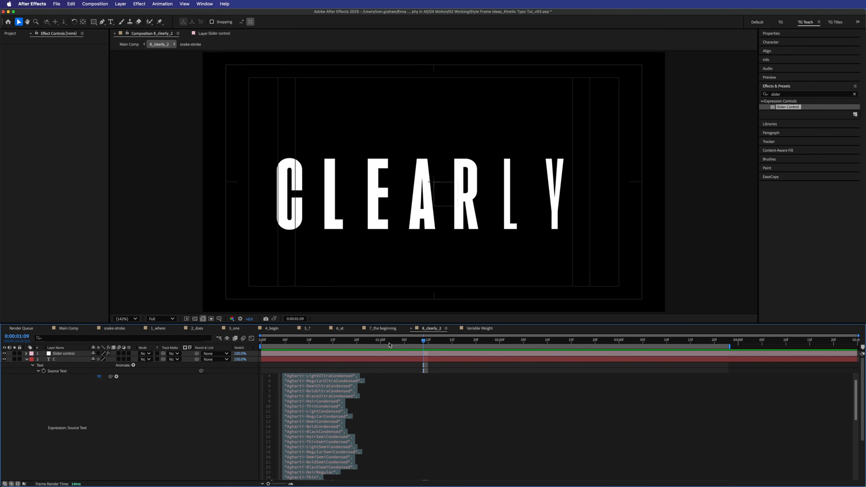
# - Enlarge the expression field to read it, then switch to the Variable Weight comp
pyautogui.moveTo(398, 323); pyautogui.dragTo(402, 134)
pyautogui.click(374, 194)
pyautogui.click(418, 282)
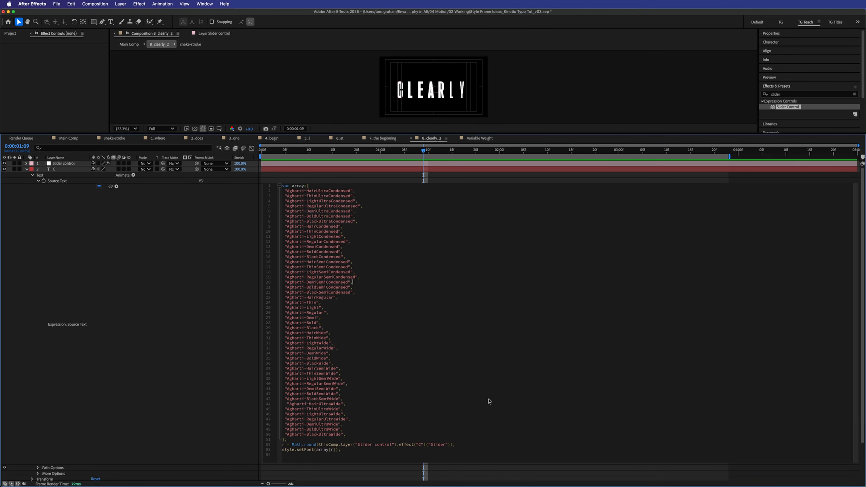
pyautogui.click(473, 140)
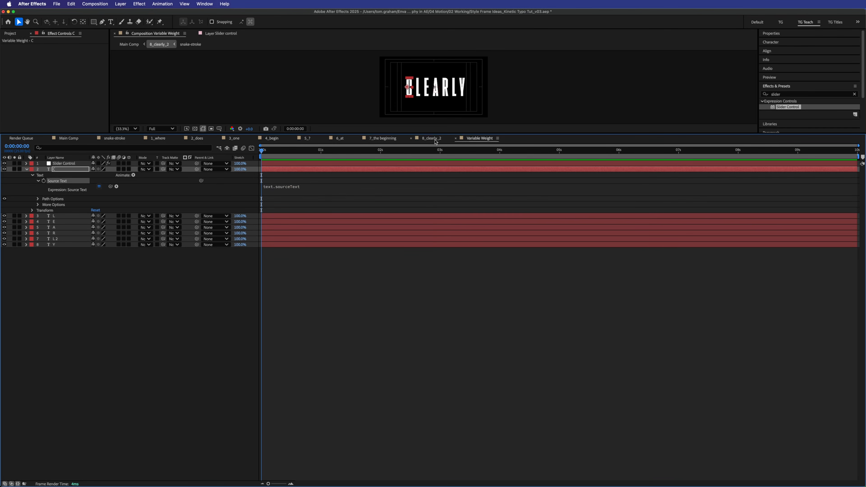
pyautogui.moveTo(432, 133); pyautogui.dragTo(433, 279)
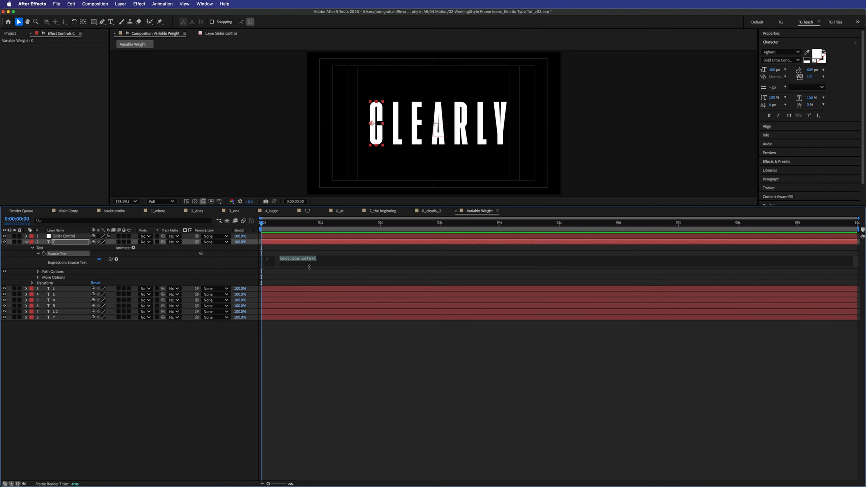
# - Replace C's Source Text expression with a font array starting Agharti-Hair and Agharti-ThinSemiWide
pyautogui.moveTo(310, 267); pyautogui.dragTo(286, 388)
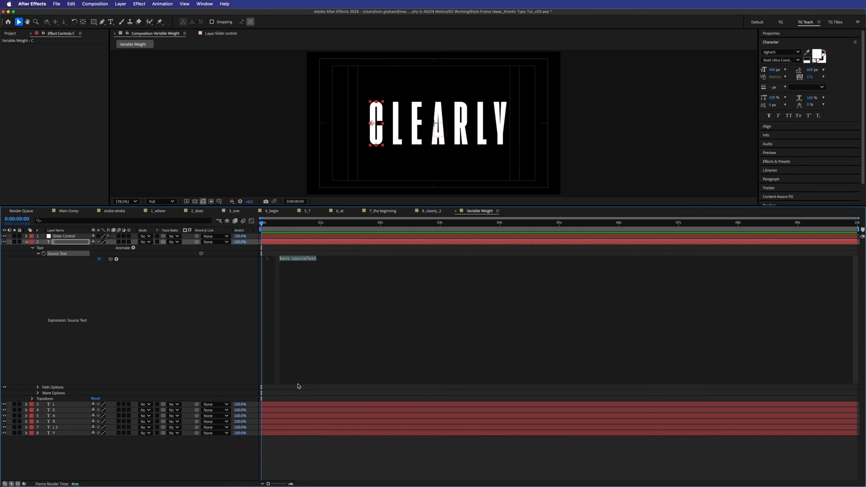
pyautogui.press('super+a')
pyautogui.write('var arrar')
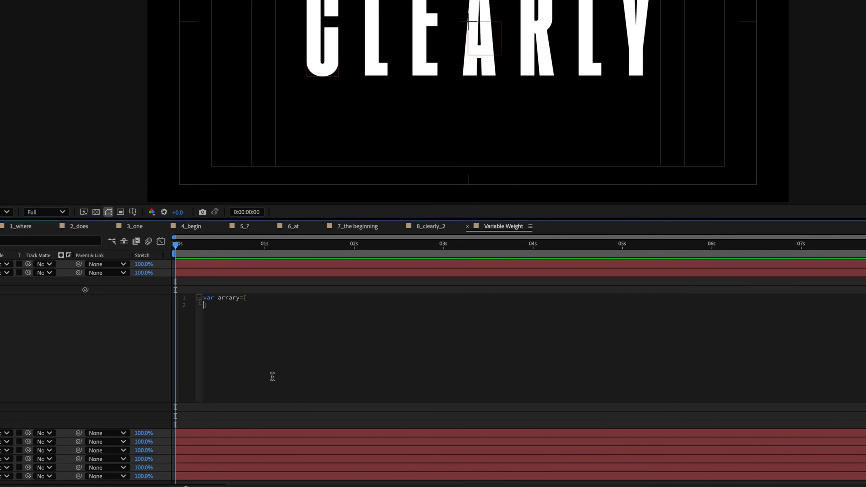
pyautogui.write('Aghar')
pyautogui.write('ti-Hair')
pyautogui.write('Aghar')
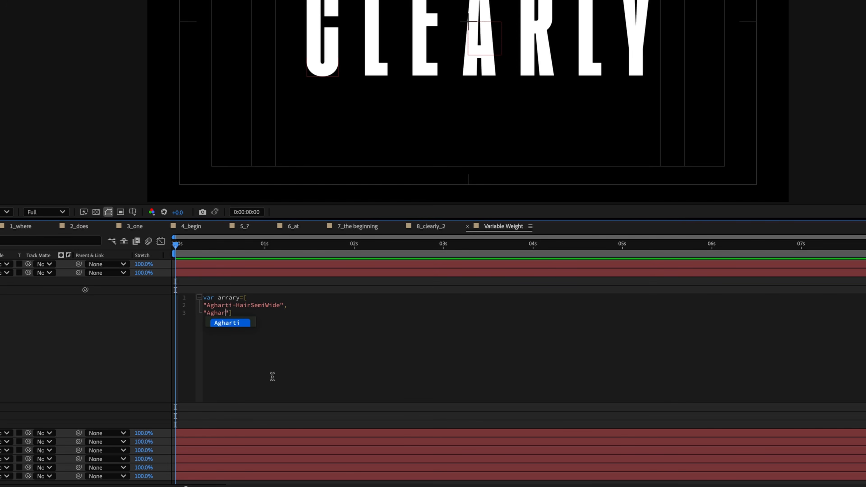
pyautogui.write('ti-')
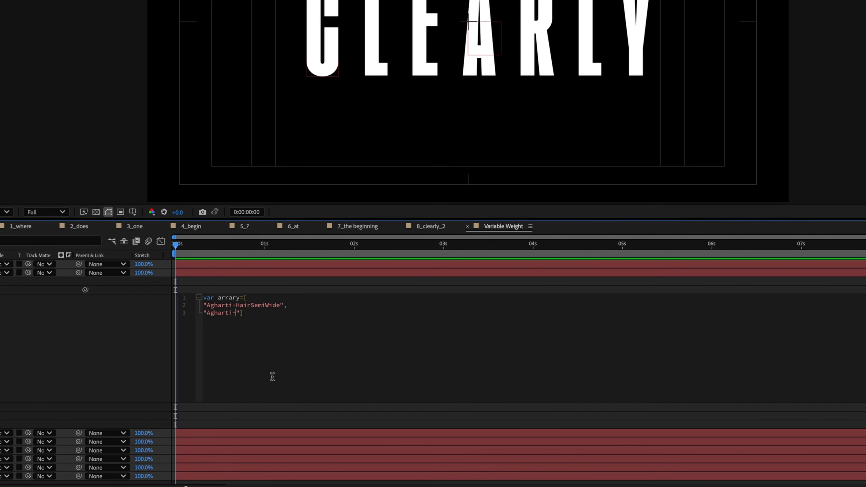
pyautogui.write('Thin')
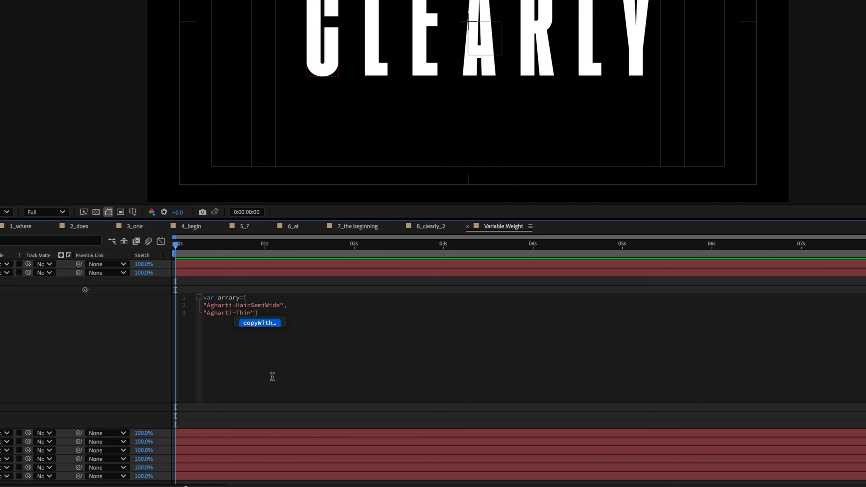
pyautogui.write('SemiWide')
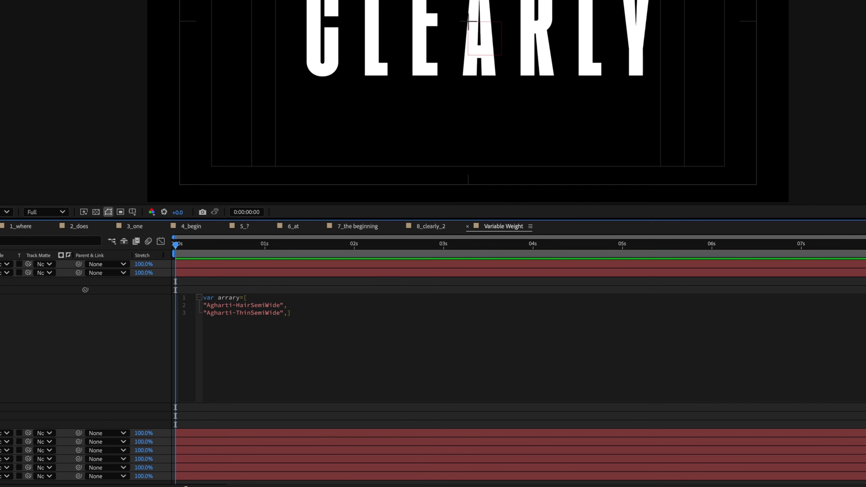
pyautogui.press('KP_Enter')
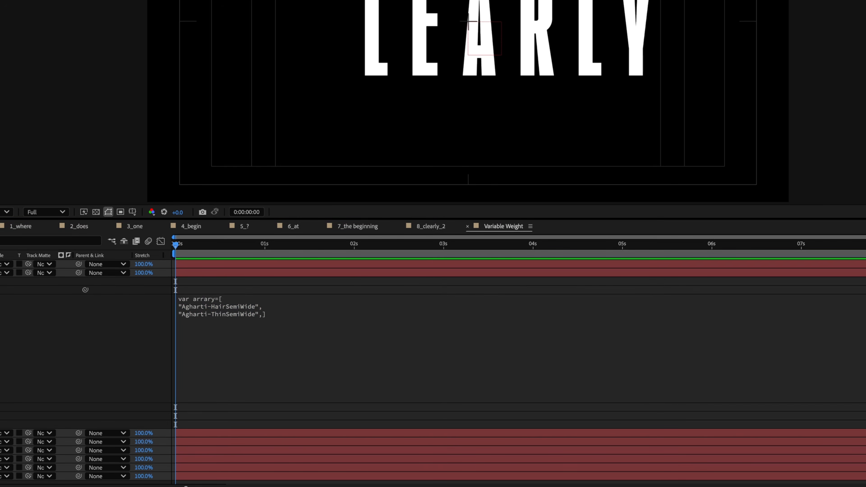
# - Duplicate the font line and edit the copies into Light, Regular and Demi SemiWide weights
pyautogui.press('Return')
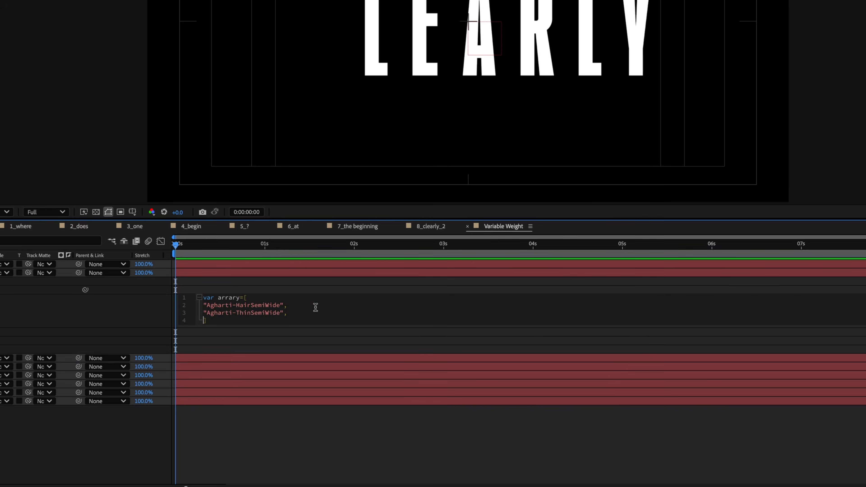
pyautogui.write('"Agharti-ThinSemiWide",')
pyautogui.press('Return')
pyautogui.write('"Agharti-ThinSemiWide",')
pyautogui.press('Return')
pyautogui.write('"Agharti-ThinSemiWide",')
pyautogui.write('Light')
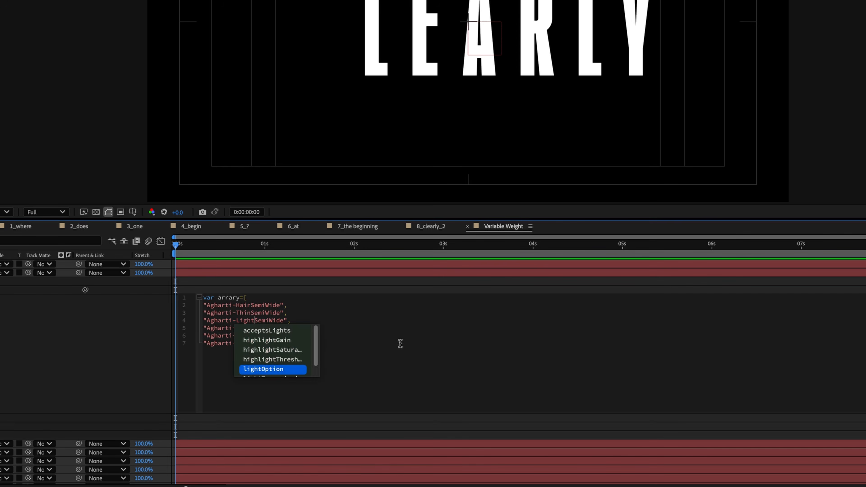
pyautogui.click(364, 312)
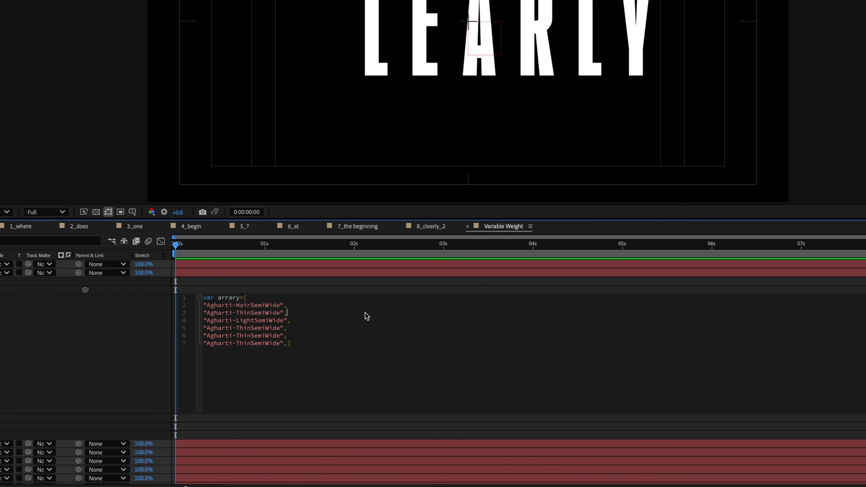
pyautogui.press('BackSpace')
pyautogui.press('BackSpace')
pyautogui.press('BackSpace')
pyautogui.press('BackSpace')
pyautogui.write('Regula')
pyautogui.write('Demi')
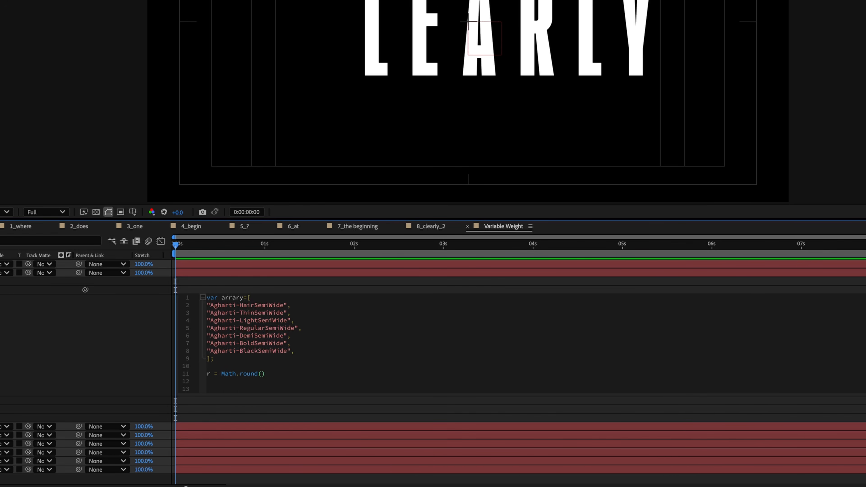
# - Set r to Math.round of the C slider and end with style.setFont(arrary[r])
pyautogui.write('thisComp.layer("Slider Control").effect("C")("Slider")')
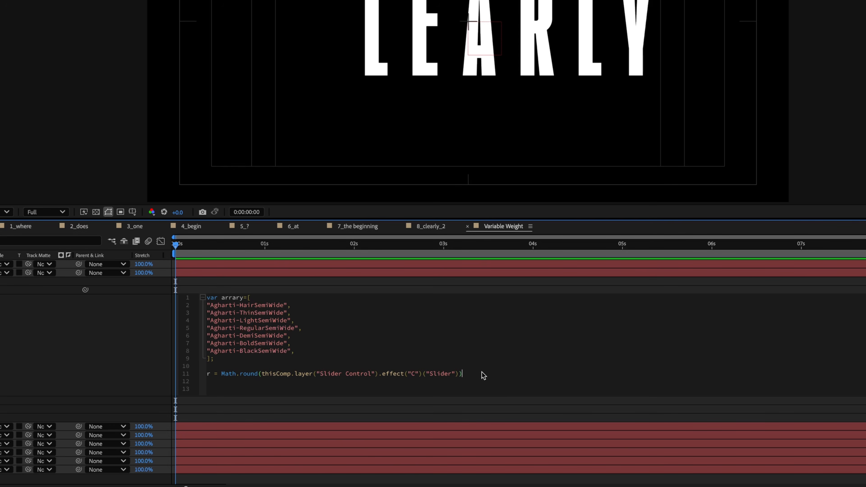
pyautogui.click(483, 375)
pyautogui.press('Return')
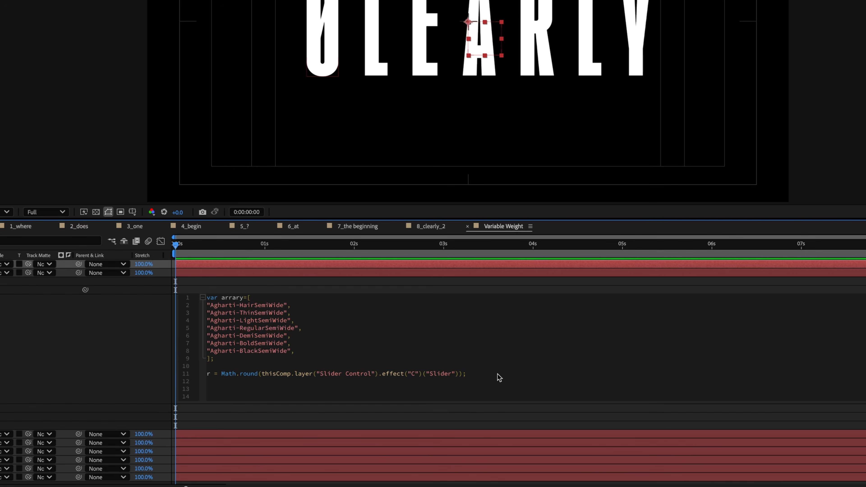
pyautogui.write('style')
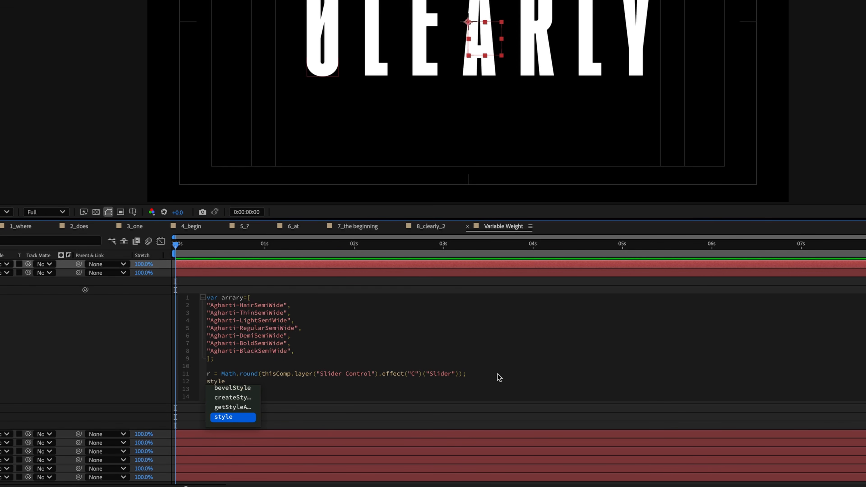
pyautogui.press('Escape')
pyautogui.write('.setfon')
pyautogui.press('Return')
pyautogui.write('arrary [r]);')
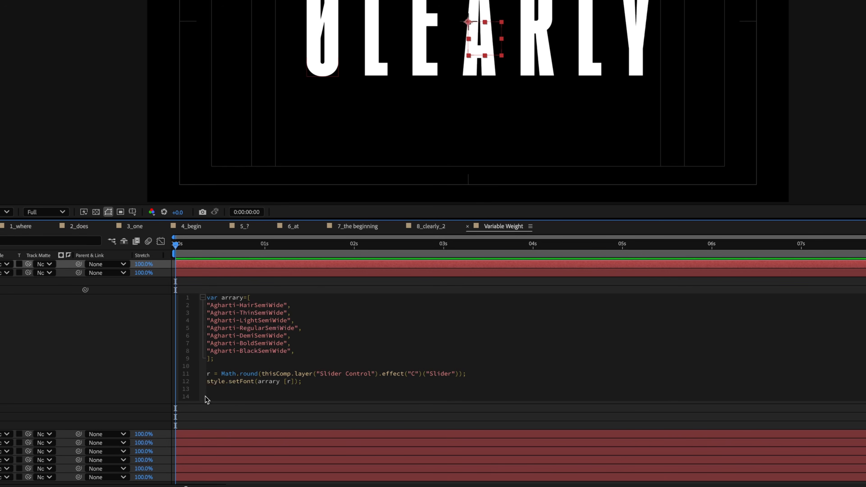
pyautogui.click(136, 379)
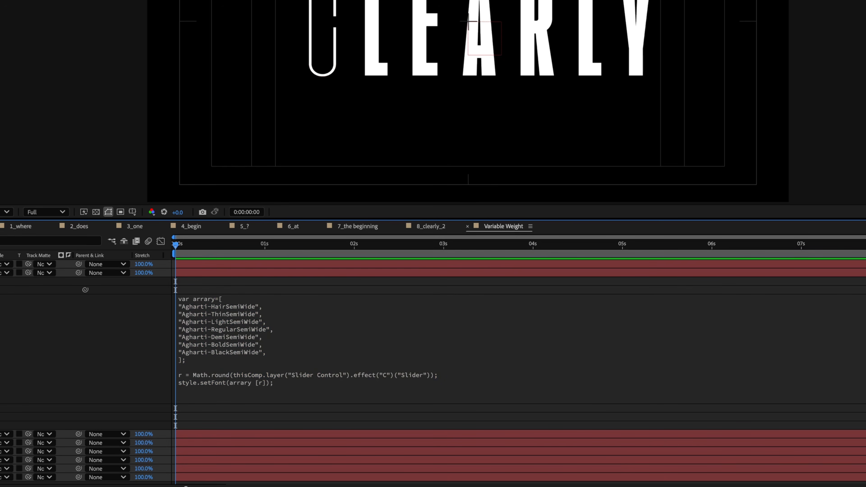
pyautogui.click(65, 264)
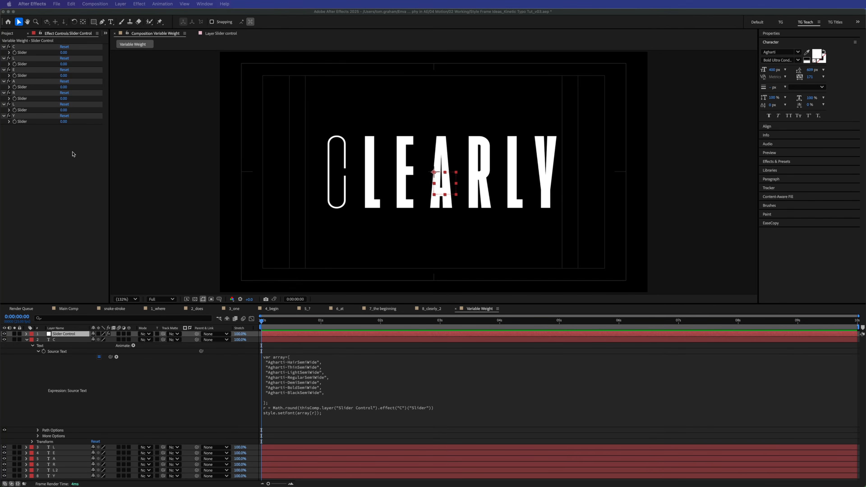
pyautogui.click(64, 53)
pyautogui.moveTo(64, 52)
pyautogui.mouseDown()
pyautogui.moveTo(85, 53)
pyautogui.moveTo(68, 58)
pyautogui.mouseUp()
pyautogui.press('super+z')
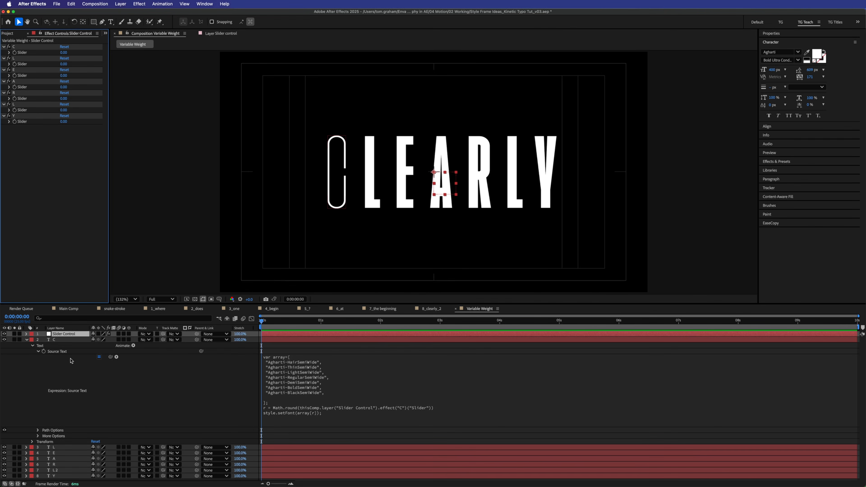
pyautogui.rightClick(60, 353)
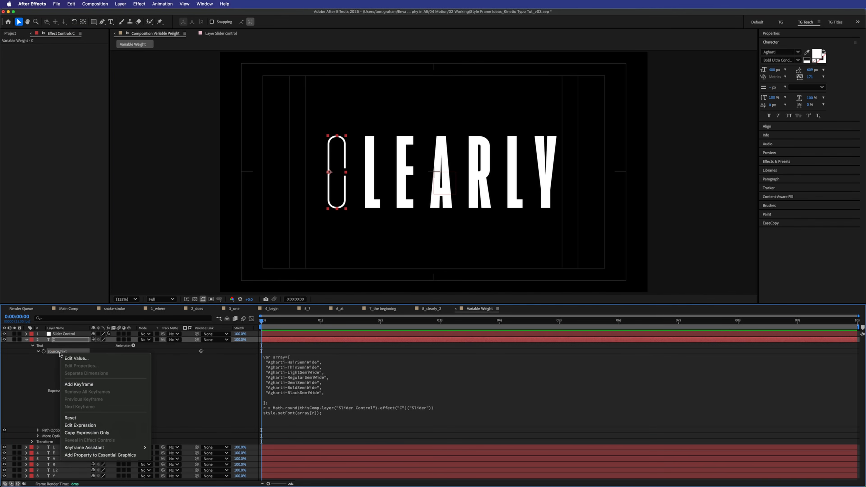
# - Copy C's expression and reveal Source Text on letter layers L through Y
pyautogui.click(108, 432)
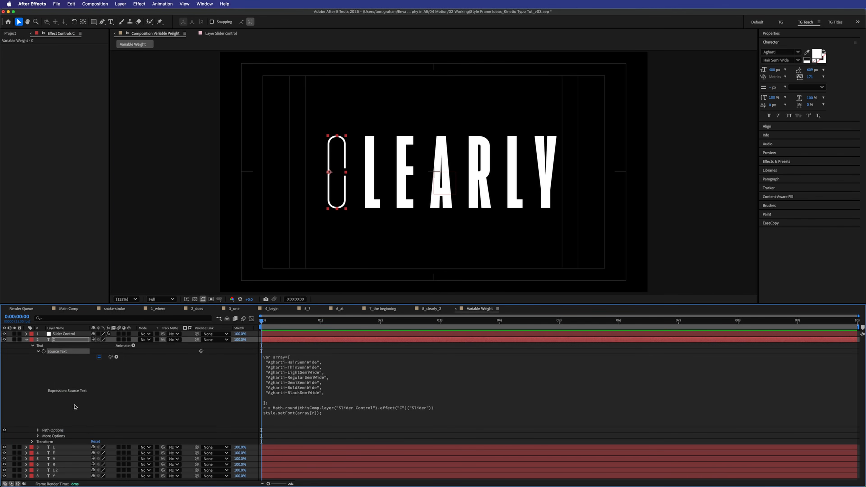
pyautogui.press('super+a')
pyautogui.press('p')
pyautogui.press('p')
pyautogui.click(76, 414)
pyautogui.click(61, 346)
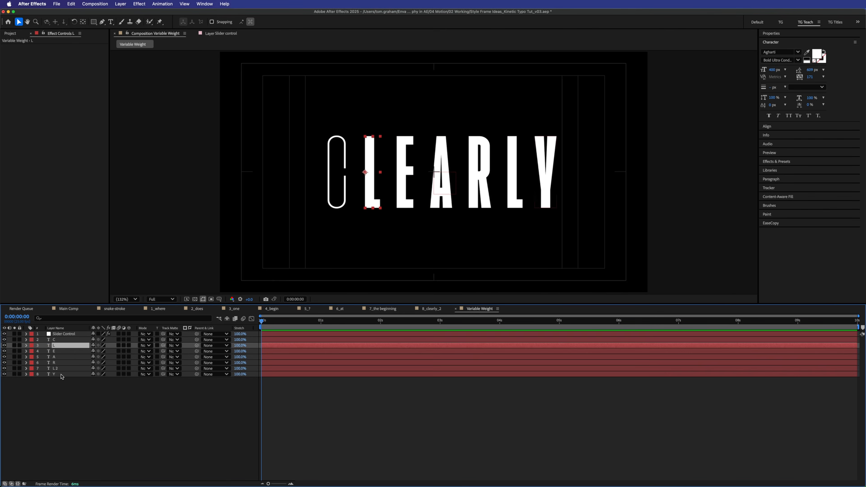
pyautogui.keyDown('shift'); pyautogui.click(61, 374); pyautogui.keyUp('shift')
pyautogui.click(26, 351)
pyautogui.click(33, 351)
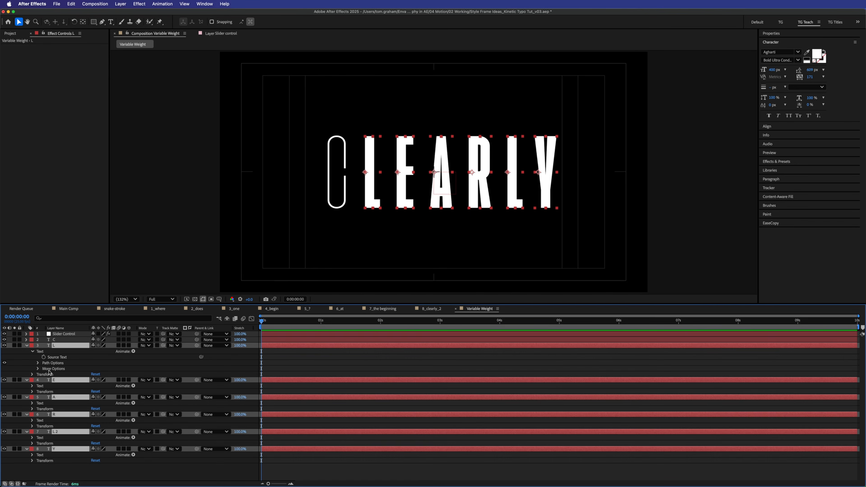
pyautogui.click(56, 358)
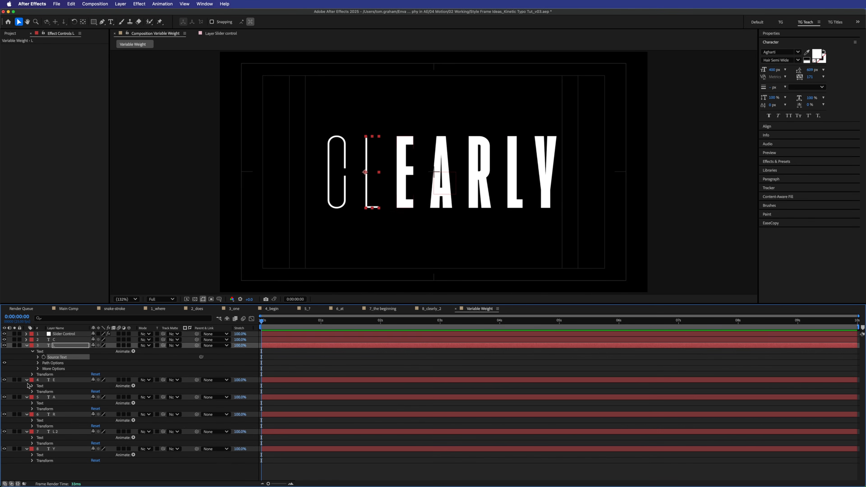
# - Change layer L's expression to read effect("L") instead of effect("C")
pyautogui.click(27, 380)
pyautogui.click(27, 386)
pyautogui.click(26, 380)
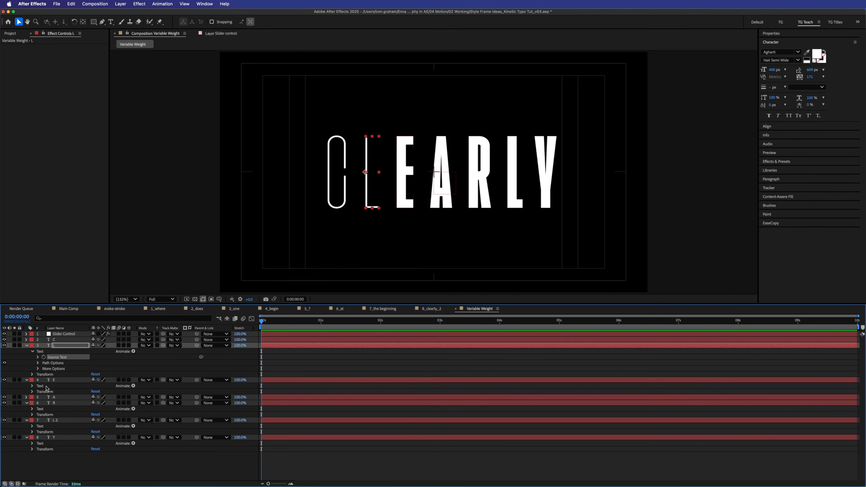
pyautogui.click(42, 386)
pyautogui.click(32, 385)
pyautogui.click(50, 392)
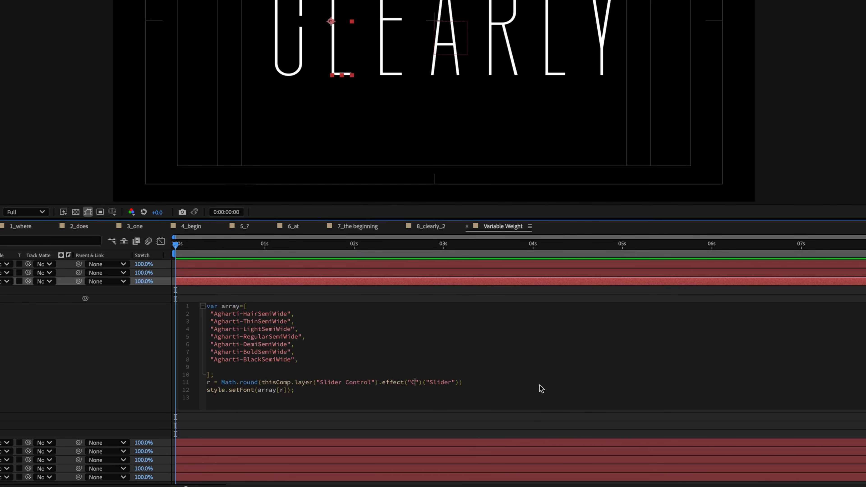
pyautogui.press('BackSpace')
pyautogui.write('L')
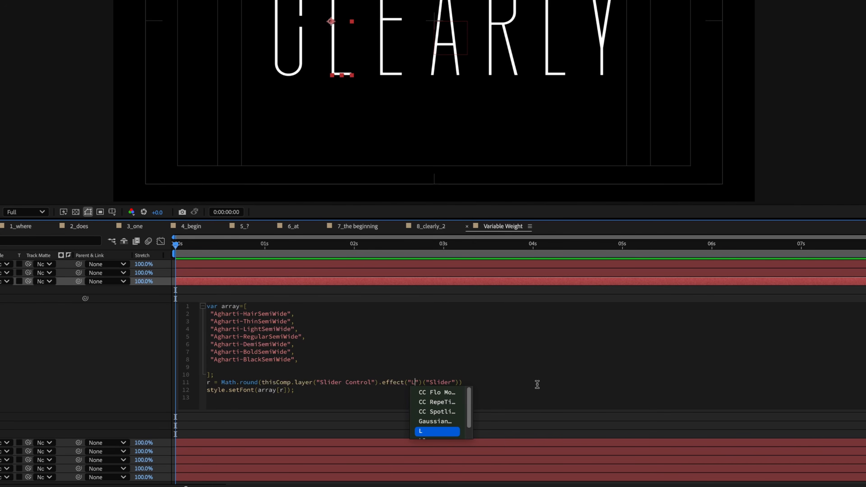
pyautogui.click(549, 369)
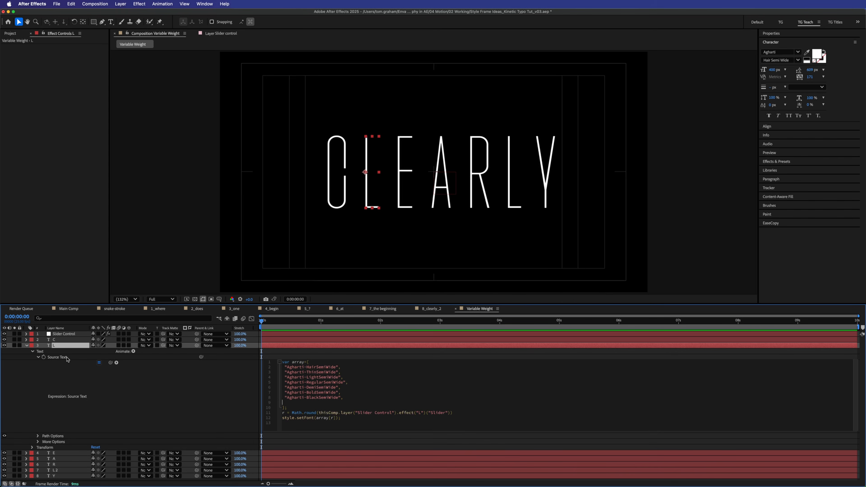
# - Change layer E's expression to read effect("E") instead of effect("C")
pyautogui.click(27, 345)
pyautogui.click(27, 351)
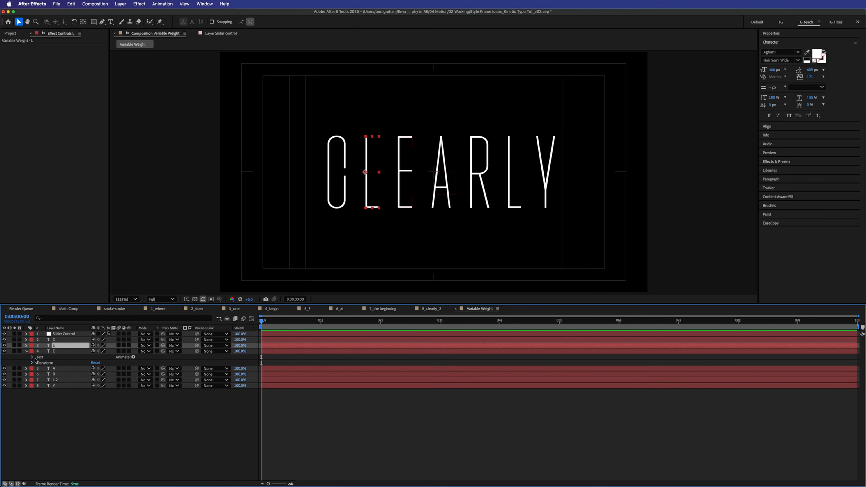
pyautogui.click(32, 357)
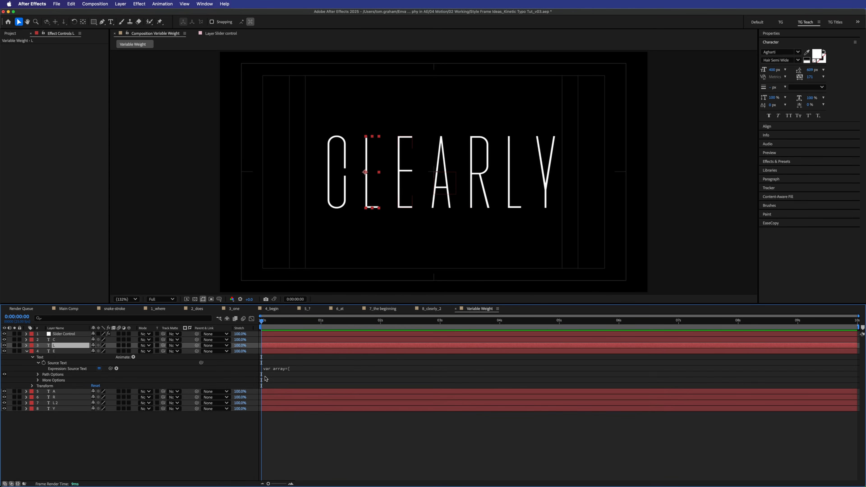
pyautogui.click(312, 370)
pyautogui.click(420, 410)
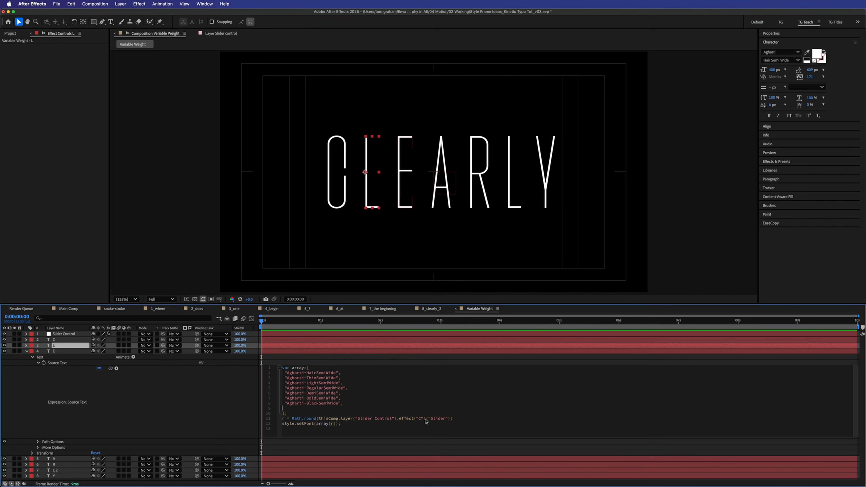
pyautogui.press('BackSpace')
pyautogui.write('E')
pyautogui.click(476, 384)
pyautogui.click(27, 351)
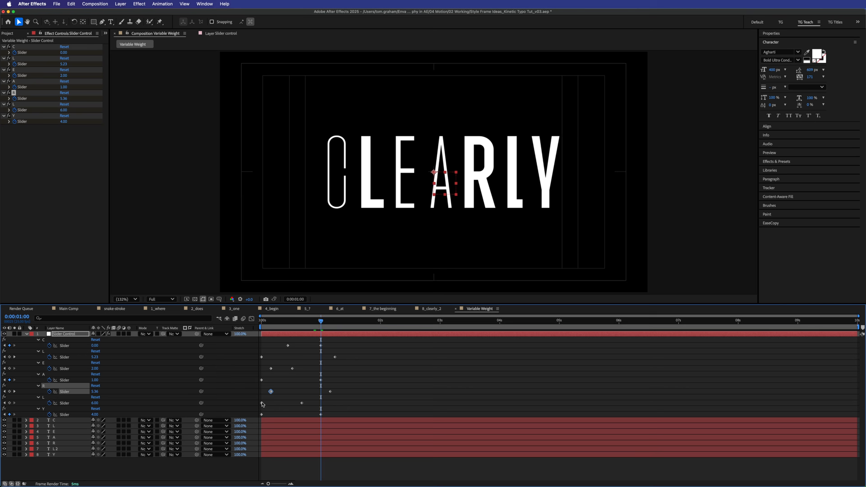
# - Shift the L slider keyframe later and preview the weights from frame 21
pyautogui.moveTo(262, 403); pyautogui.dragTo(273, 403)
pyautogui.moveTo(302, 322); pyautogui.dragTo(276, 339)
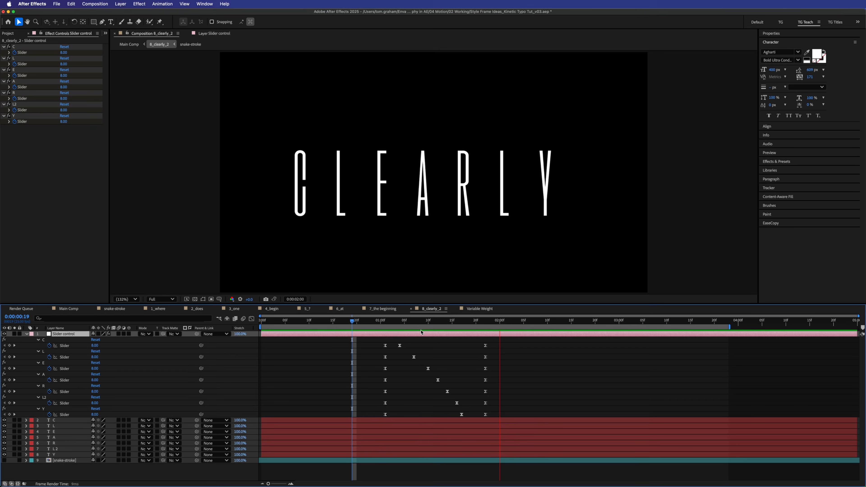
pyautogui.press('space')
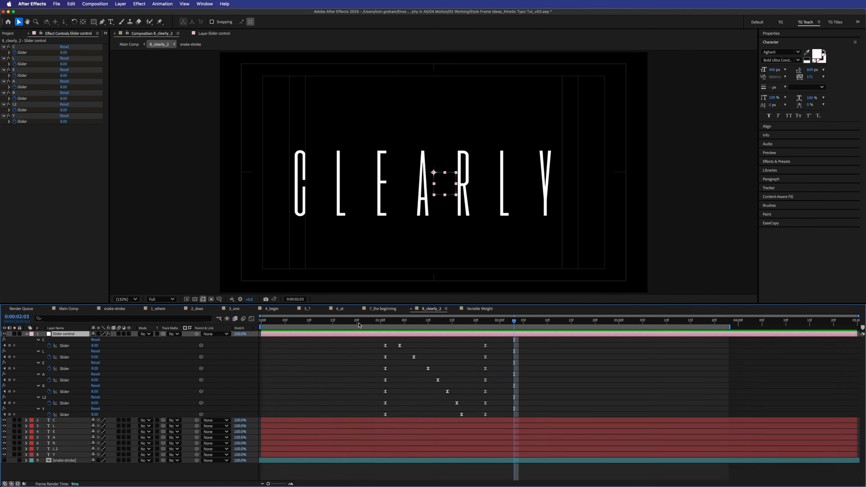
pyautogui.click(361, 321)
pyautogui.press('space')
pyautogui.press('space')
pyautogui.press('space')
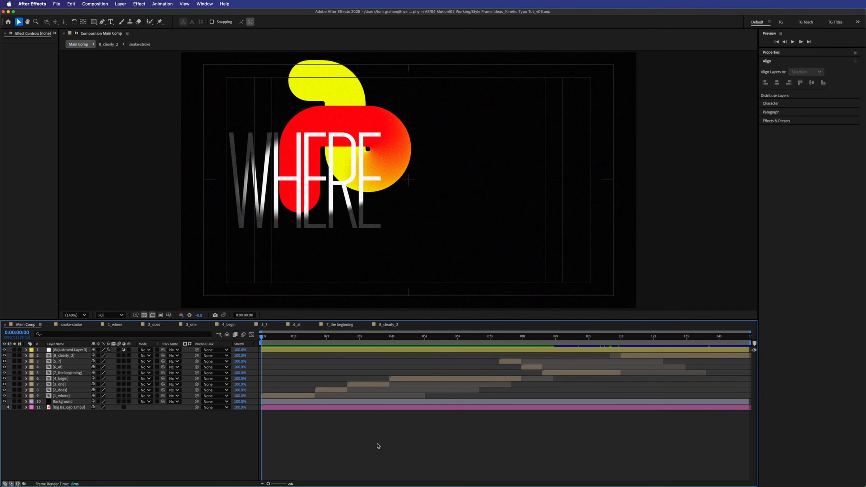
# - Extend the 1_where layer's out-point later in the Main Comp timeline
pyautogui.moveTo(305, 341)
pyautogui.mouseDown()
pyautogui.moveTo(562, 337)
pyautogui.moveTo(429, 337)
pyautogui.moveTo(378, 357)
pyautogui.moveTo(509, 341)
pyautogui.mouseUp()
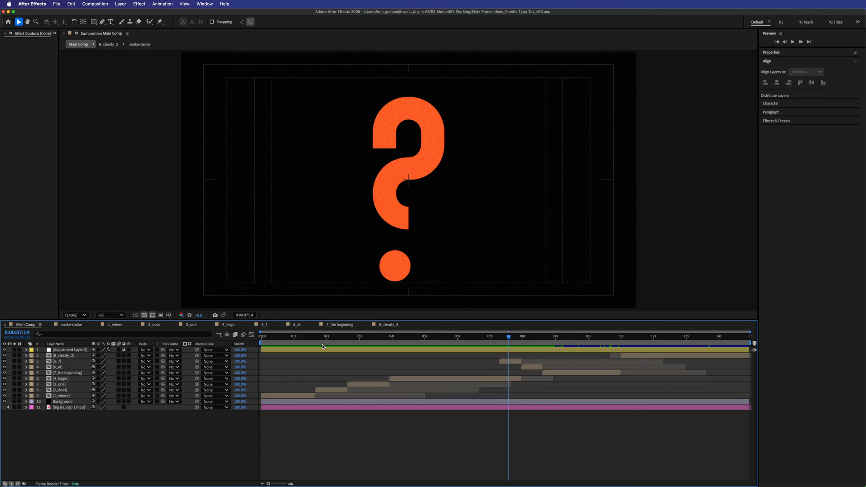
pyautogui.moveTo(303, 337); pyautogui.dragTo(298, 338)
pyautogui.moveTo(314, 396); pyautogui.dragTo(342, 396)
pyautogui.moveTo(306, 338); pyautogui.dragTo(328, 346)
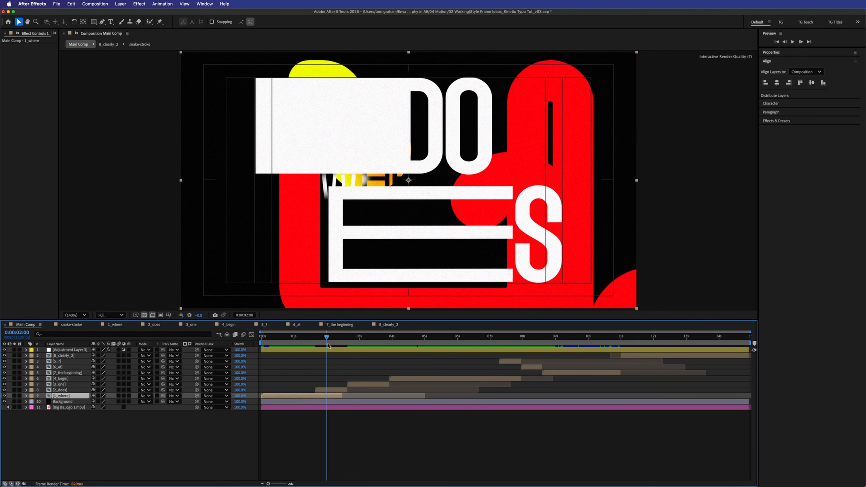
pyautogui.moveTo(328, 344); pyautogui.dragTo(298, 341)
# - Set Align to Composition and preview the Main Comp from about one second
pyautogui.click(333, 394)
pyautogui.press('space')
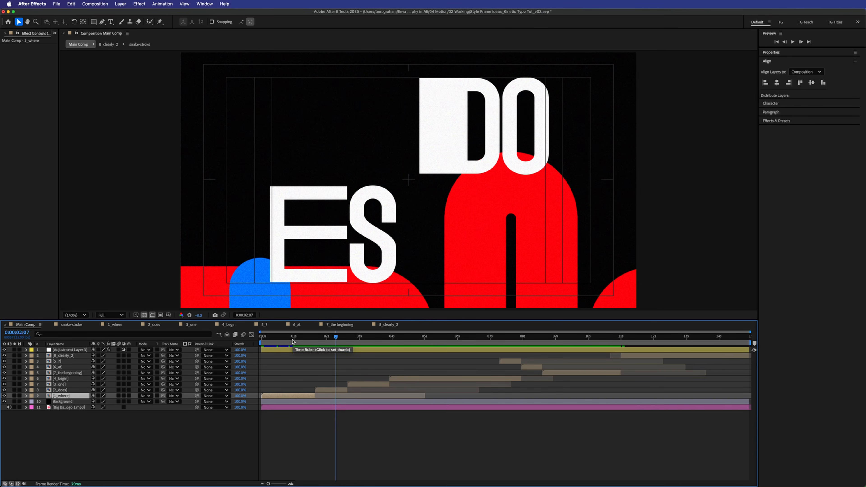
pyautogui.click(297, 345)
# - Preview the Main Comp and scrub from 2:18 through DOES to the BEGIN text at 5:01
pyautogui.press('space')
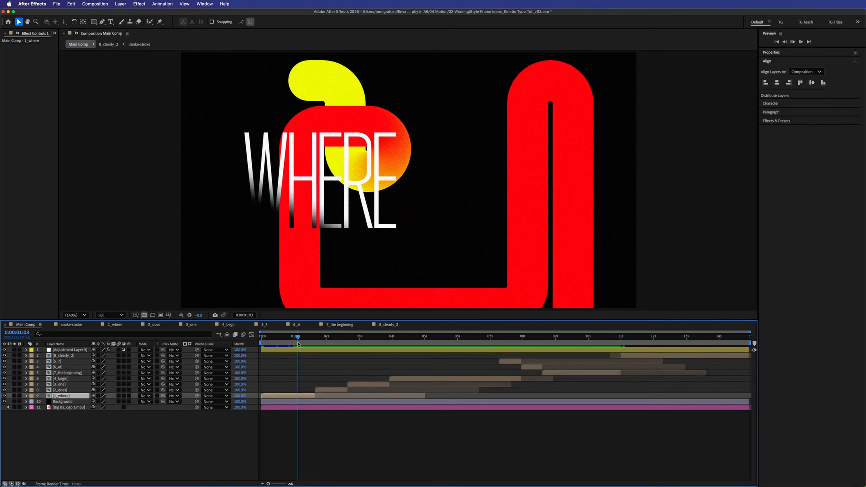
pyautogui.press('space')
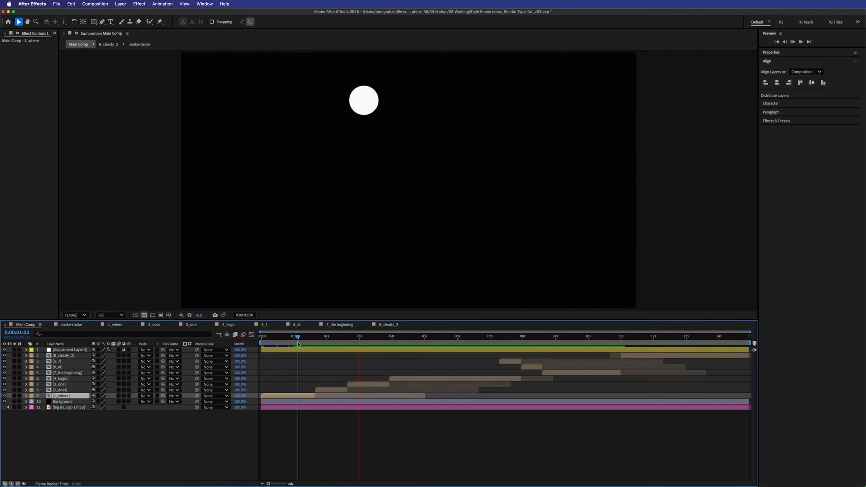
pyautogui.click(350, 337)
pyautogui.moveTo(350, 337); pyautogui.dragTo(390, 335)
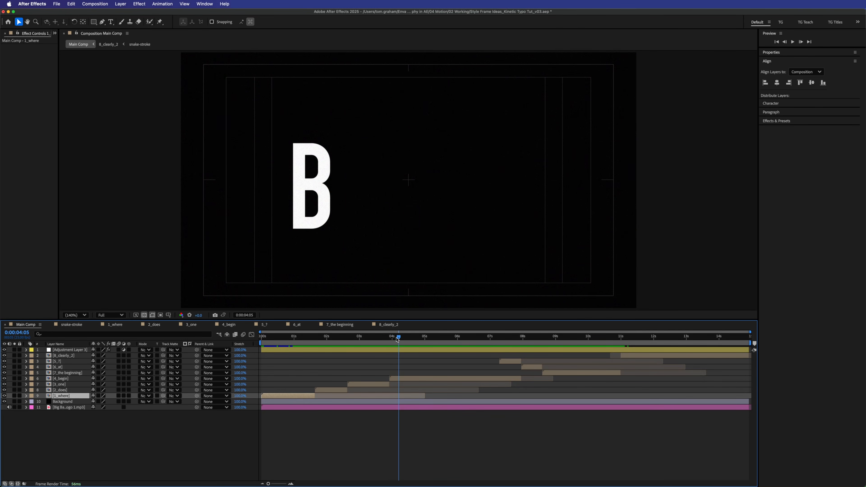
pyautogui.moveTo(398, 338); pyautogui.dragTo(425, 337)
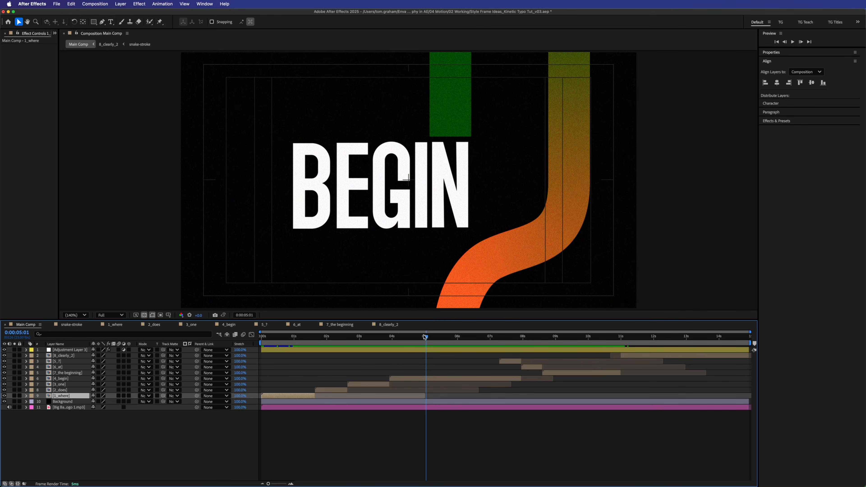
pyautogui.moveTo(424, 336); pyautogui.dragTo(426, 337)
# - Compare the ONE and BE frames on 4_begin, then skip ahead to THE BEGINNING section
pyautogui.moveTo(426, 337); pyautogui.dragTo(403, 372)
pyautogui.click(403, 378)
pyautogui.moveTo(311, 195); pyautogui.dragTo(362, 194)
pyautogui.moveTo(392, 337)
pyautogui.mouseDown()
pyautogui.moveTo(378, 337)
pyautogui.moveTo(402, 345)
pyautogui.moveTo(354, 339)
pyautogui.moveTo(406, 342)
pyautogui.mouseUp()
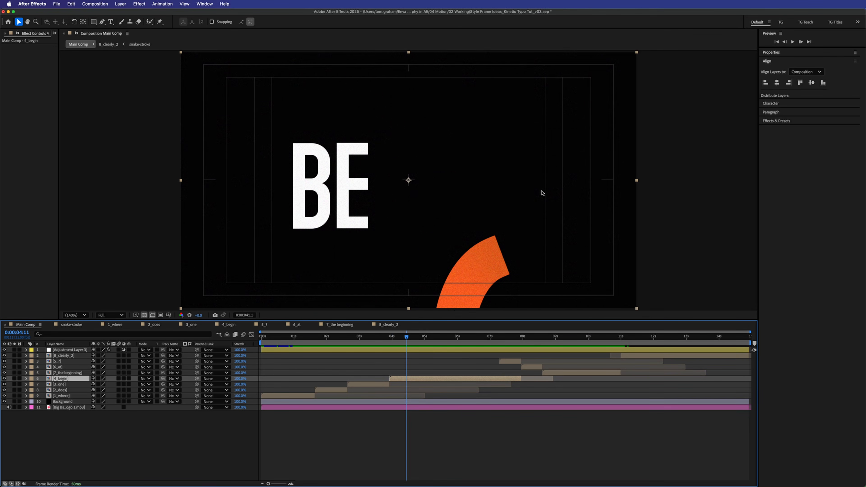
pyautogui.moveTo(547, 337)
pyautogui.mouseDown()
pyautogui.moveTo(588, 333)
pyautogui.moveTo(547, 337)
pyautogui.mouseUp()
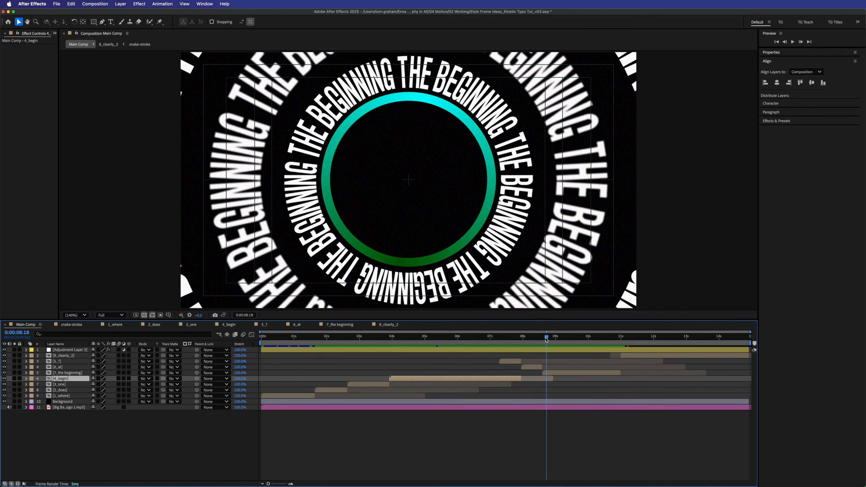
pyautogui.click(26, 407)
# - Show the music waveform, check the AT section against it, and inspect the 7_the beginning precomp
pyautogui.click(33, 413)
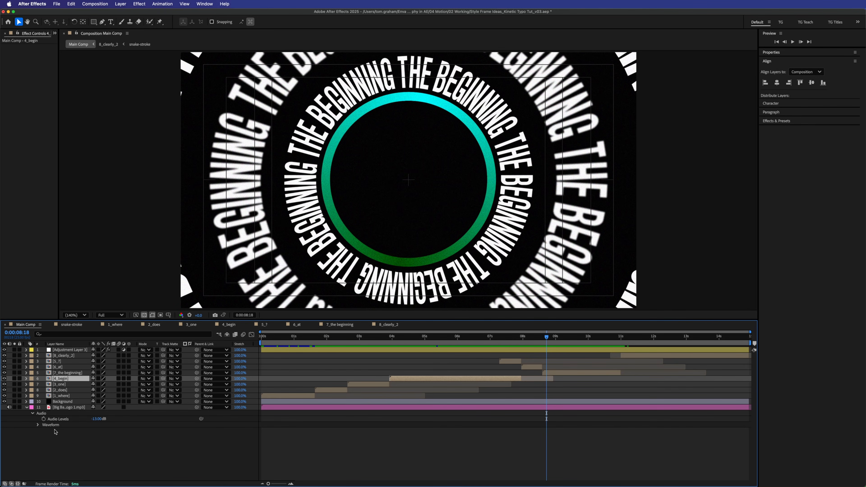
pyautogui.click(38, 424)
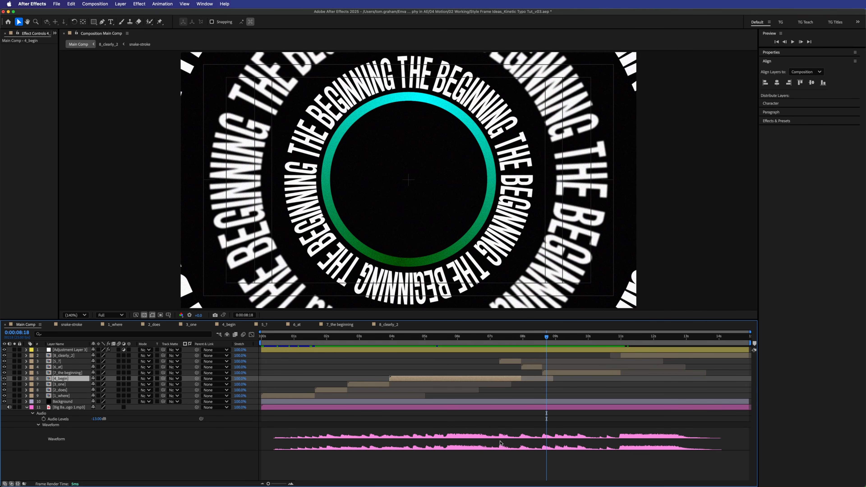
pyautogui.moveTo(547, 339)
pyautogui.mouseDown()
pyautogui.moveTo(532, 341)
pyautogui.moveTo(555, 346)
pyautogui.mouseUp()
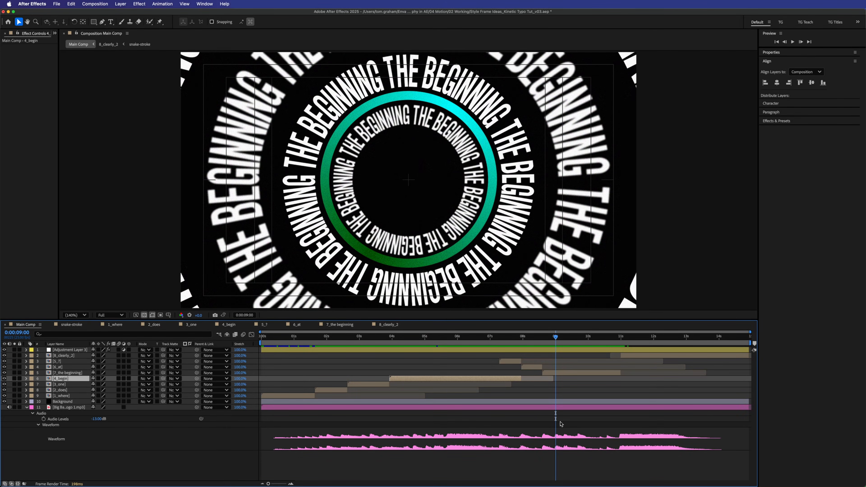
pyautogui.doubleClick(559, 373)
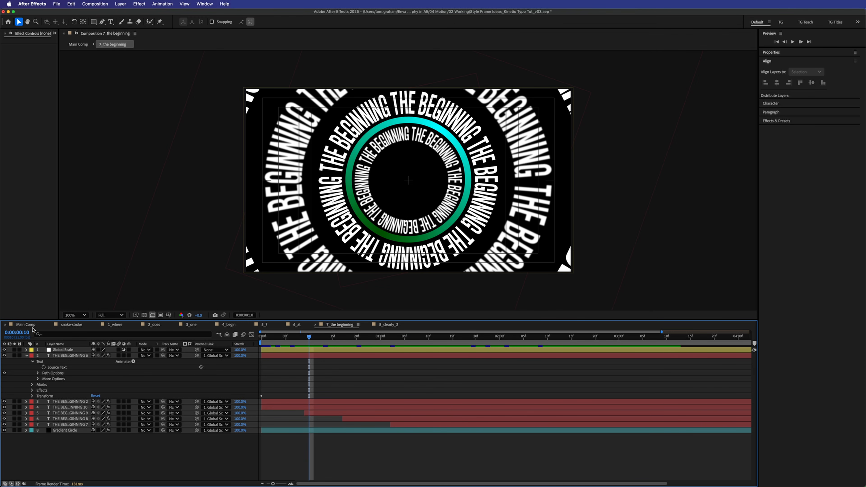
pyautogui.click(24, 324)
# - On the WHERE frame, toggle the adjustment layer's Noise grain off and back on to compare
pyautogui.click(287, 337)
pyautogui.click(292, 352)
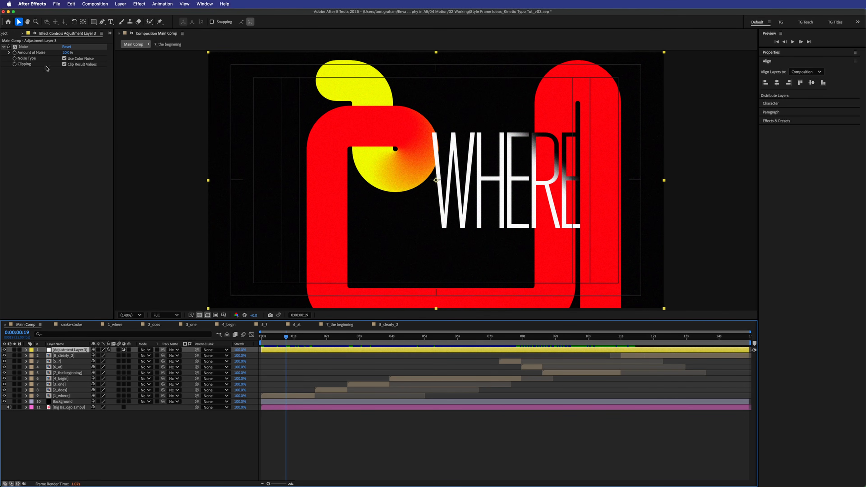
pyautogui.click(8, 47)
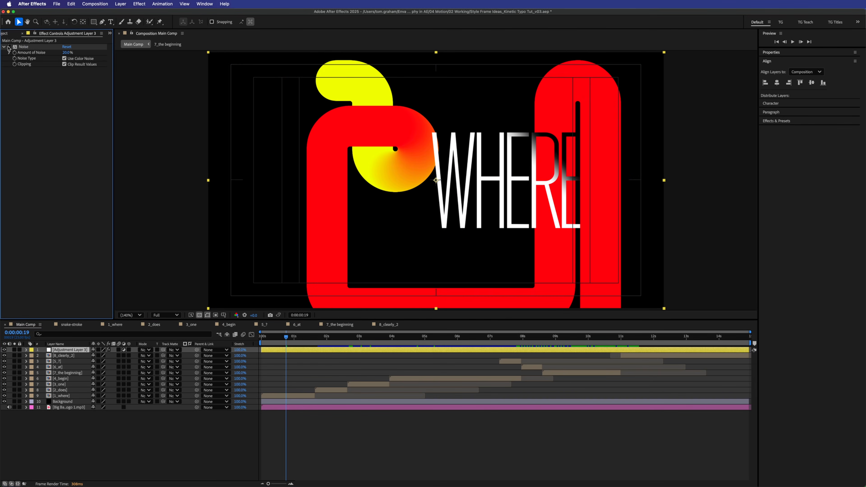
pyautogui.click(9, 47)
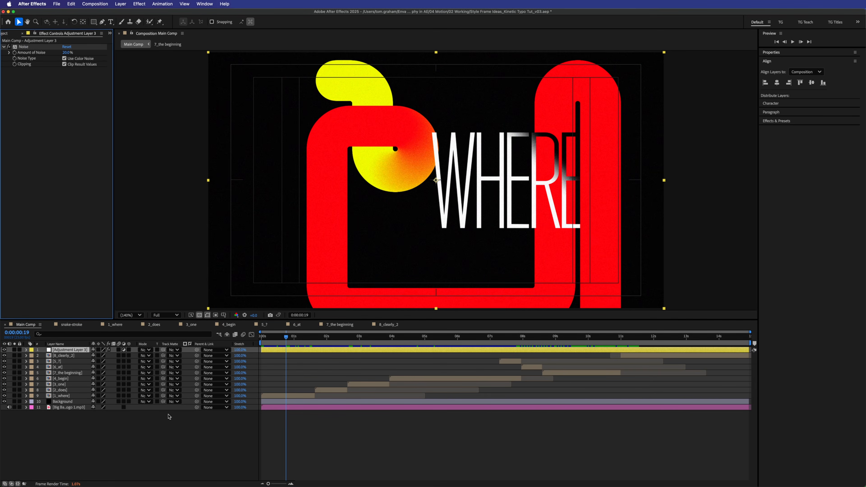